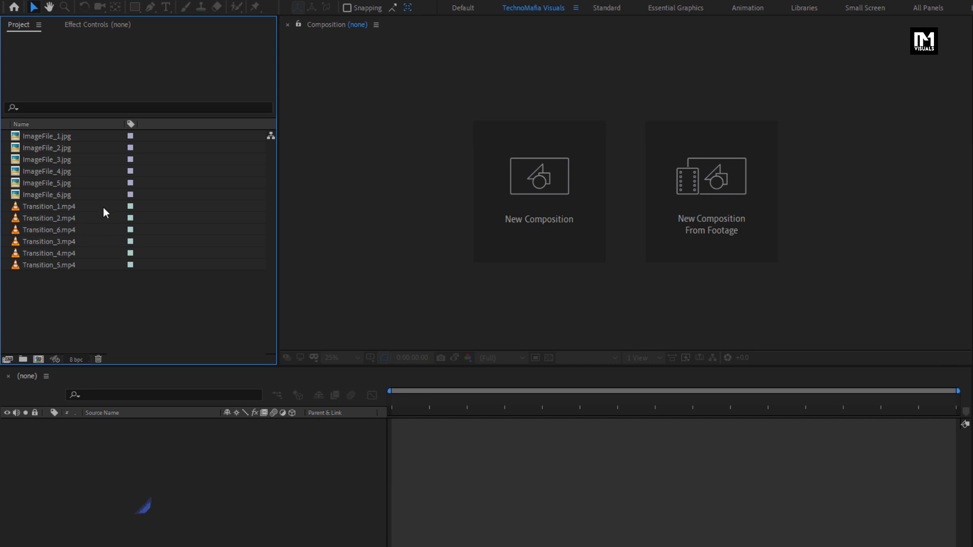
Step: Look through the six ImageFile images and the six Transition clips in the project
{"action": "left_click", "coordinate": [66, 136]}
{"action": "left_click", "coordinate": [66, 147]}
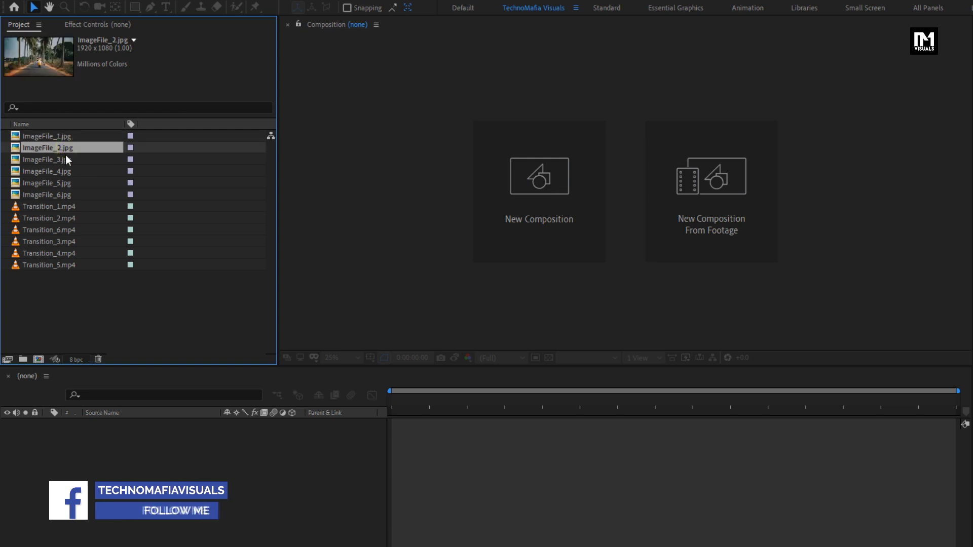
{"action": "left_click", "coordinate": [66, 159]}
{"action": "left_click", "coordinate": [64, 171]}
{"action": "left_click", "coordinate": [62, 182]}
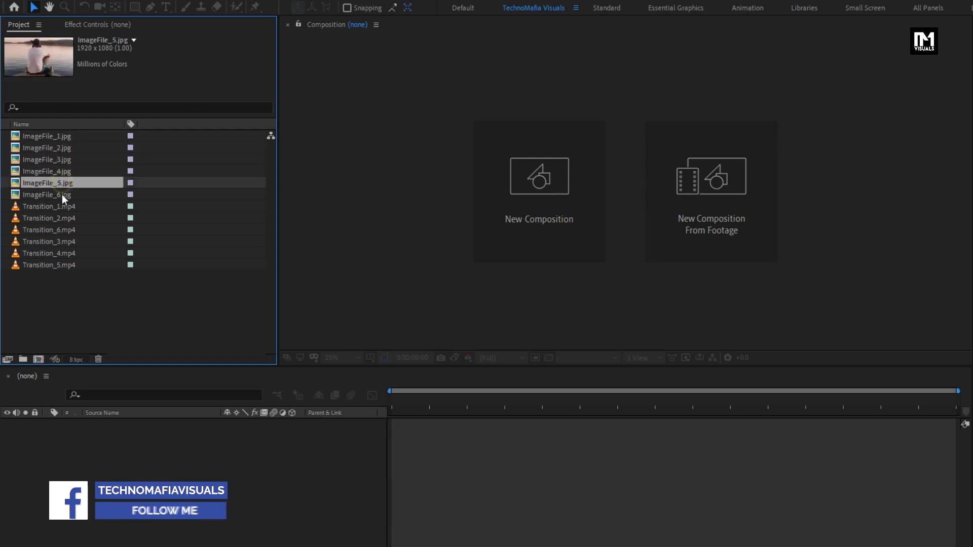
{"action": "left_click", "coordinate": [62, 193]}
{"action": "left_click", "coordinate": [62, 207]}
{"action": "left_click", "coordinate": [61, 217]}
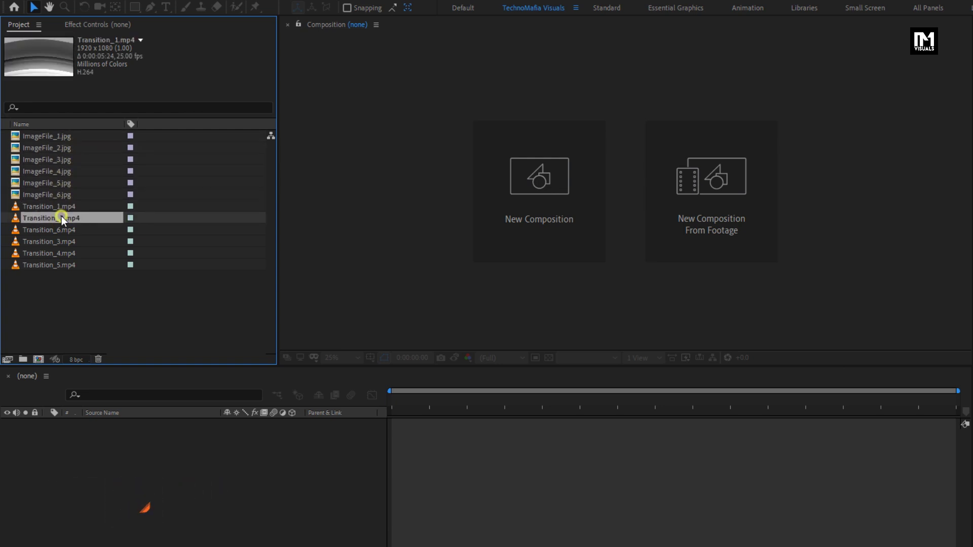
{"action": "left_click", "coordinate": [60, 229]}
{"action": "left_click", "coordinate": [63, 241]}
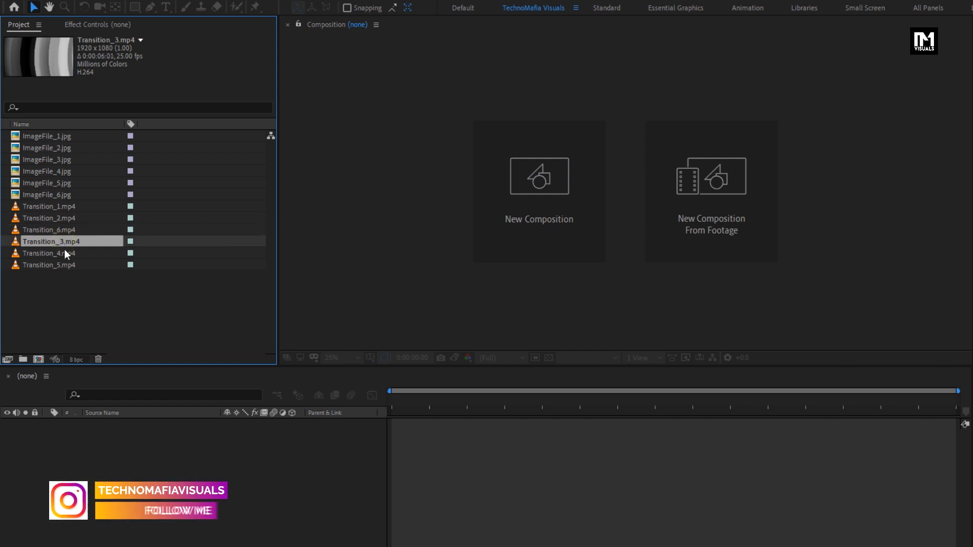
{"action": "left_click", "coordinate": [64, 251]}
{"action": "left_click", "coordinate": [64, 260]}
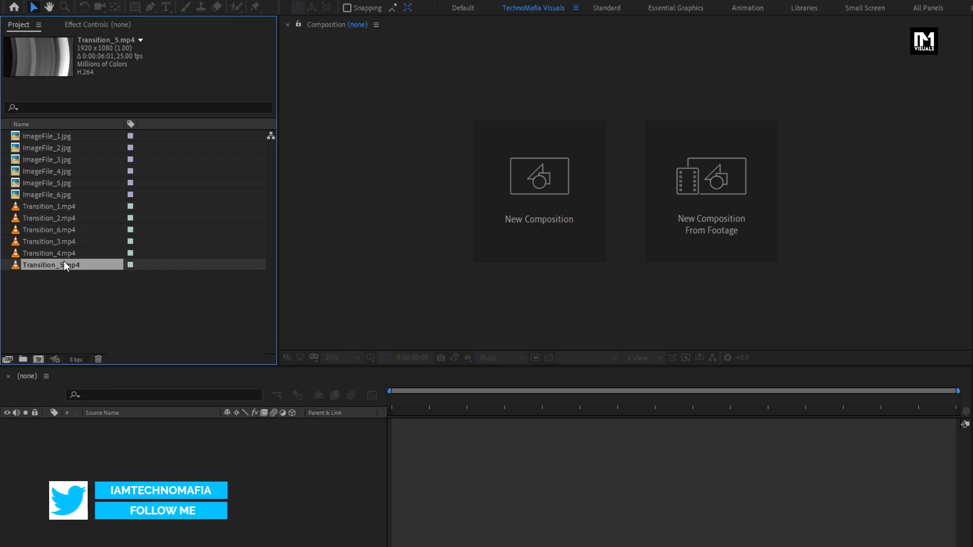
Step: Create a 5-second composition named Slide_1 and place ImageFile_1.jpg in it
{"action": "left_click", "coordinate": [525, 200]}
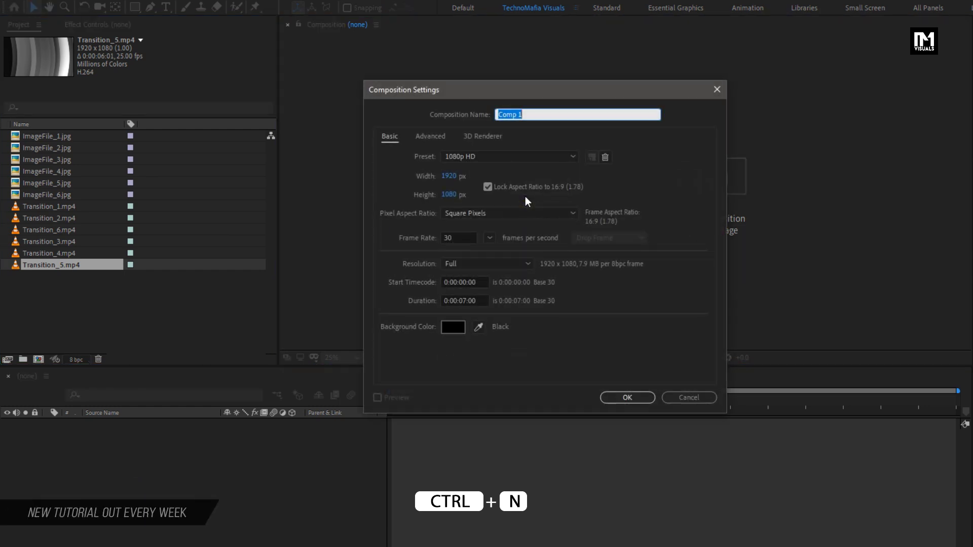
{"action": "type", "text": "Slide"}
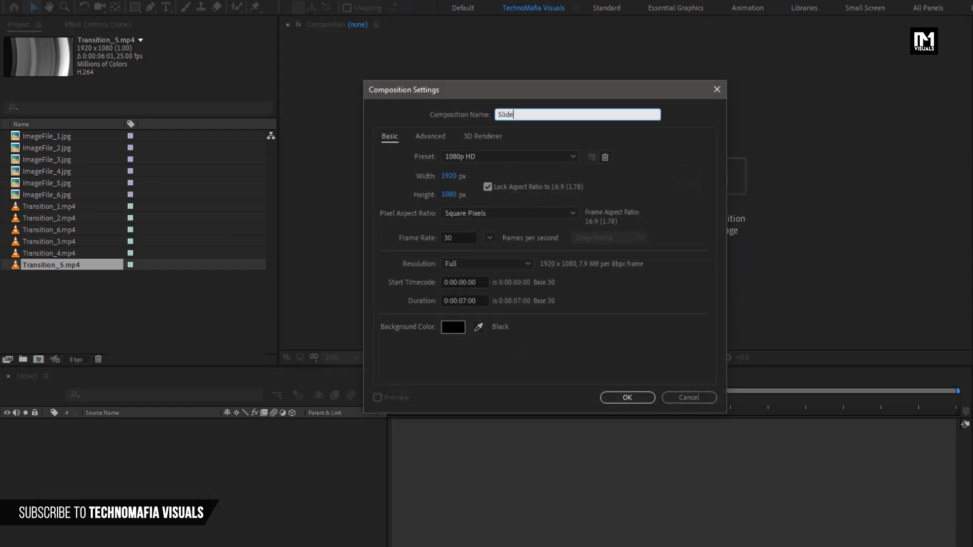
{"action": "type", "text": "_1"}
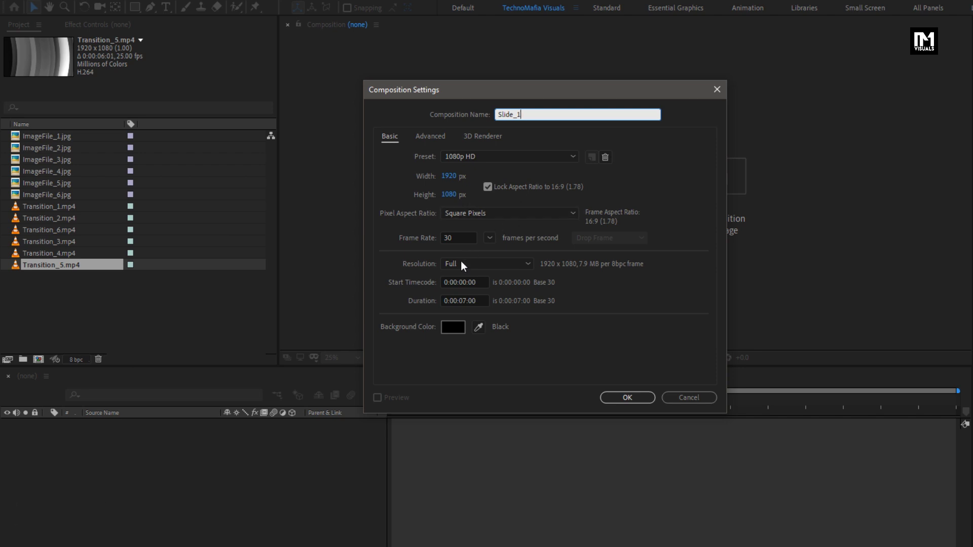
{"action": "left_click", "coordinate": [464, 301]}
{"action": "key", "text": "BackSpace"}
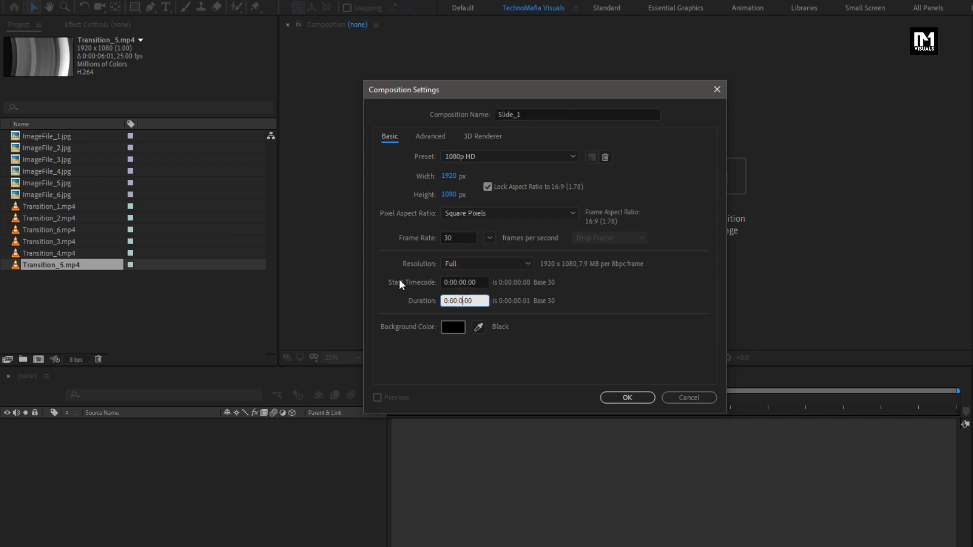
{"action": "type", "text": "5"}
{"action": "left_click", "coordinate": [627, 397]}
{"action": "left_click", "coordinate": [342, 360]}
{"action": "left_click", "coordinate": [343, 370]}
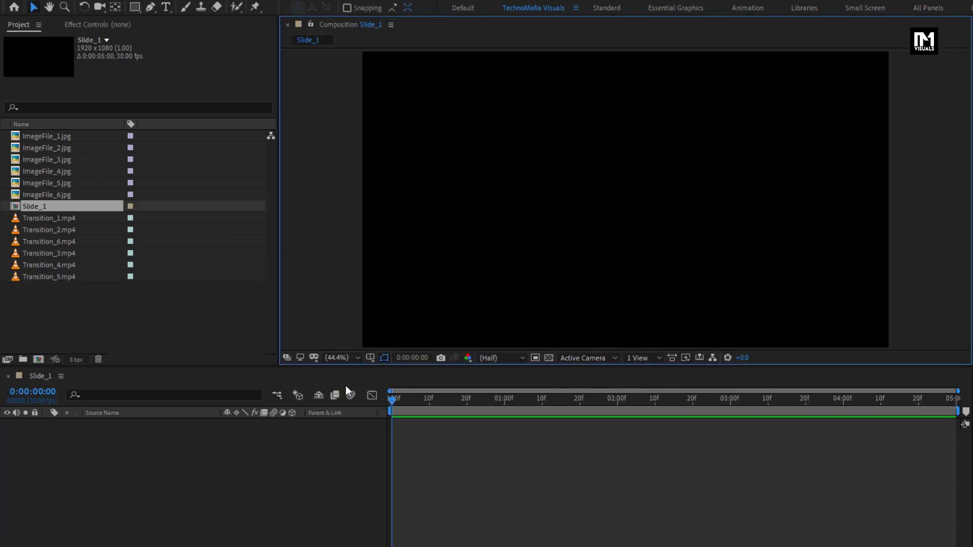
{"action": "left_click", "coordinate": [47, 139]}
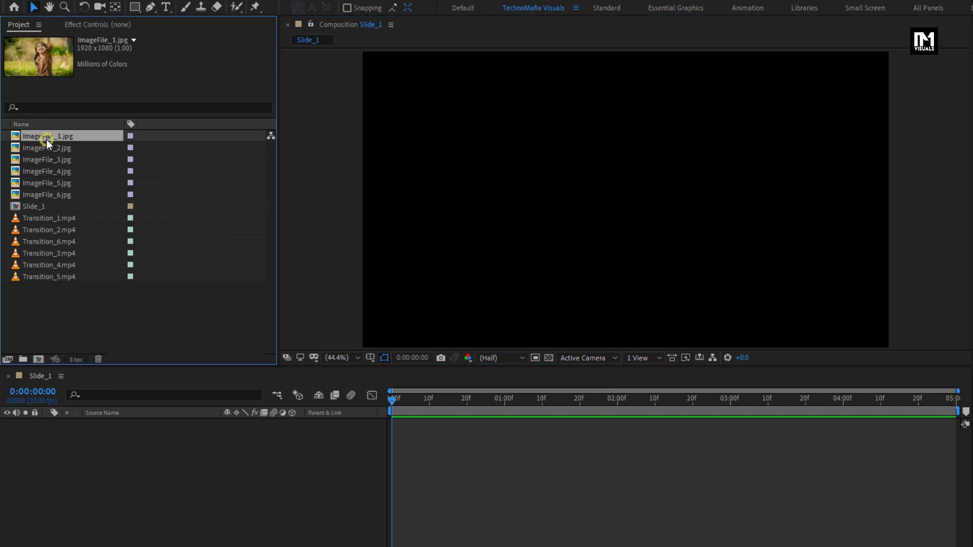
{"action": "left_click_drag", "start_coordinate": [41, 138], "coordinate": [110, 446]}
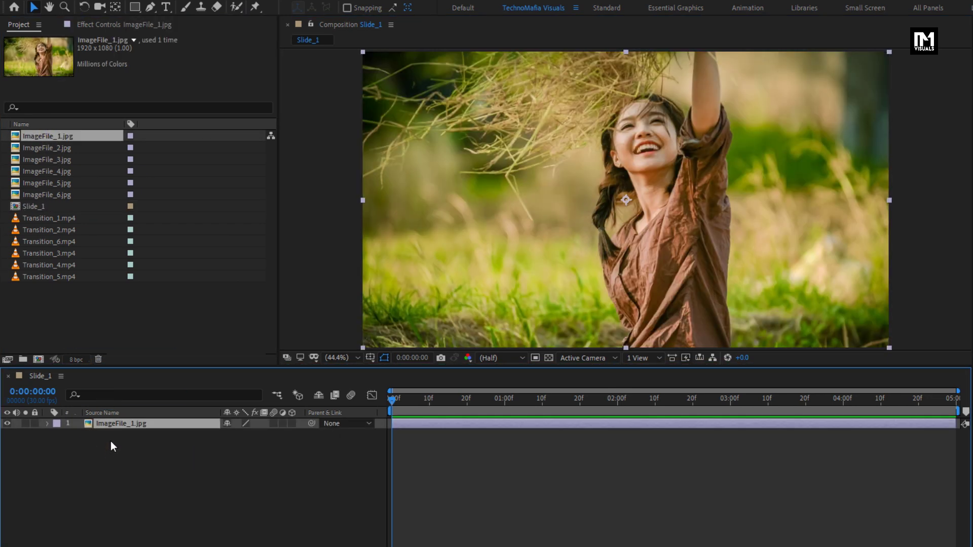
Step: Pre-compose the ImageFile_1.jpg layer as Media_1, moving all attributes into the new composition, and make it a 3D layer
{"action": "right_click", "coordinate": [110, 424]}
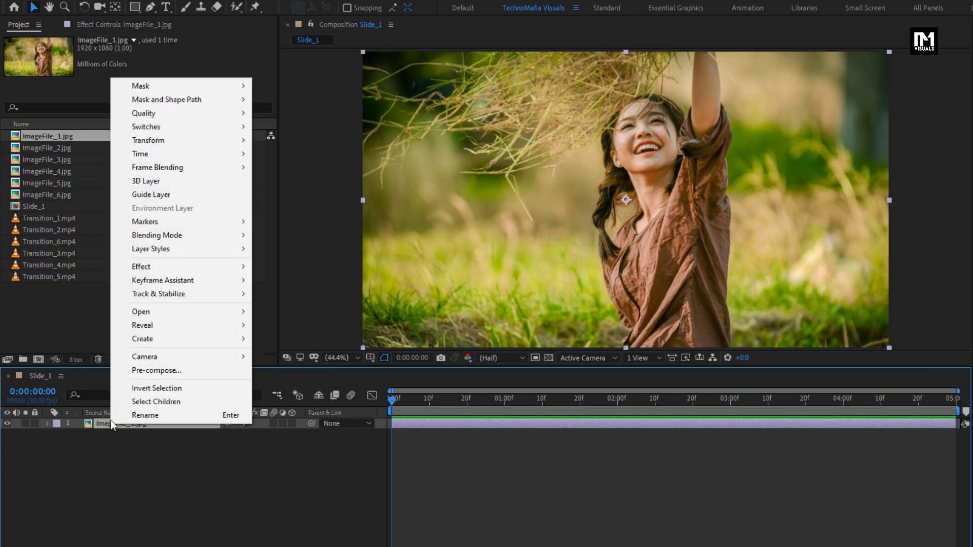
{"action": "left_click", "coordinate": [130, 372]}
{"action": "type", "text": "Me"}
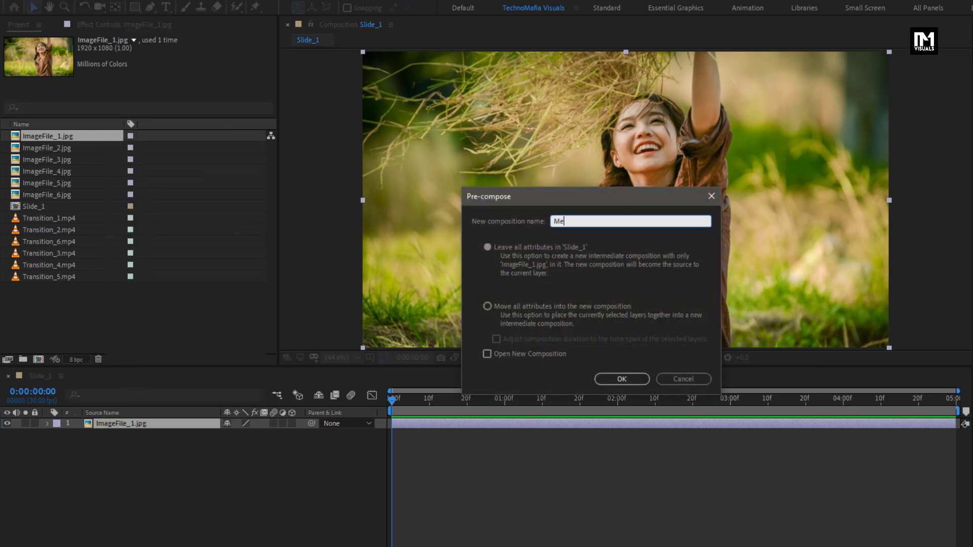
{"action": "type", "text": "dia_1"}
{"action": "left_click", "coordinate": [487, 306]}
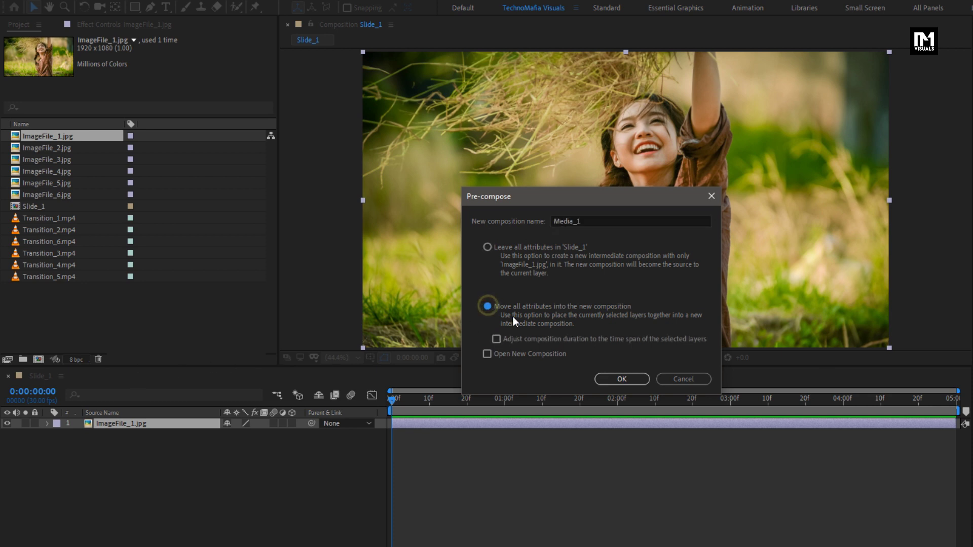
{"action": "left_click", "coordinate": [600, 378]}
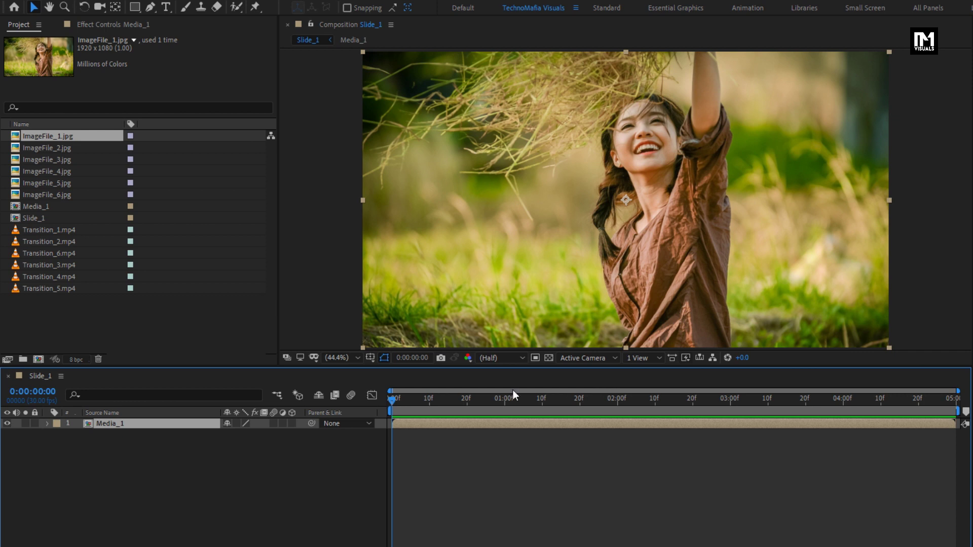
{"action": "left_click", "coordinate": [292, 423]}
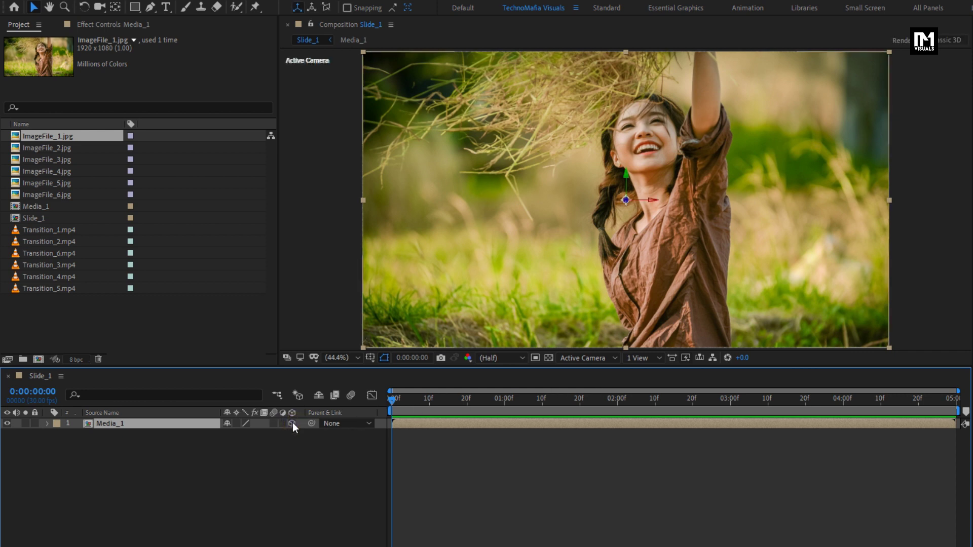
Step: Add Transition_1.mp4 above Media_1 in Slide_1 and hide the clip's layer
{"action": "left_click", "coordinate": [65, 230]}
{"action": "left_click_drag", "start_coordinate": [44, 230], "coordinate": [144, 420]}
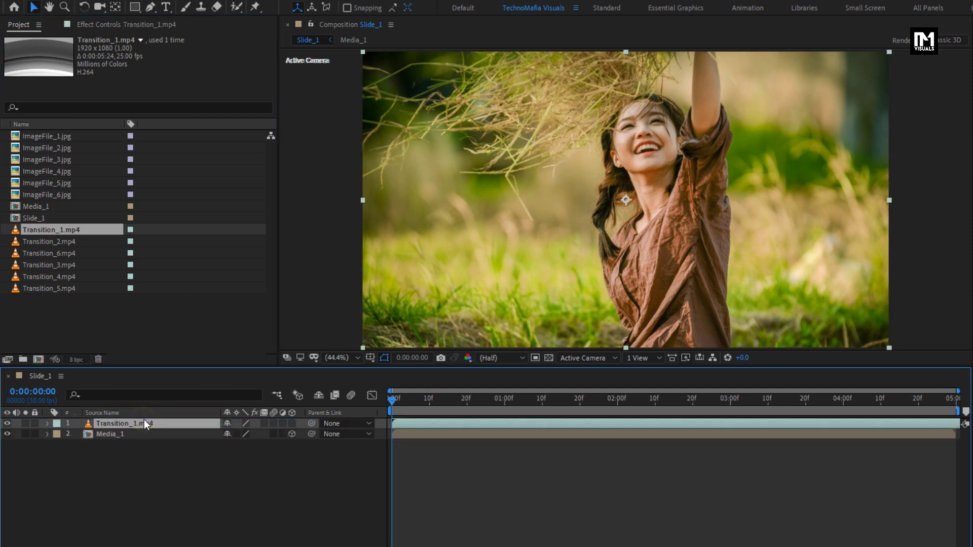
{"action": "left_click", "coordinate": [6, 424]}
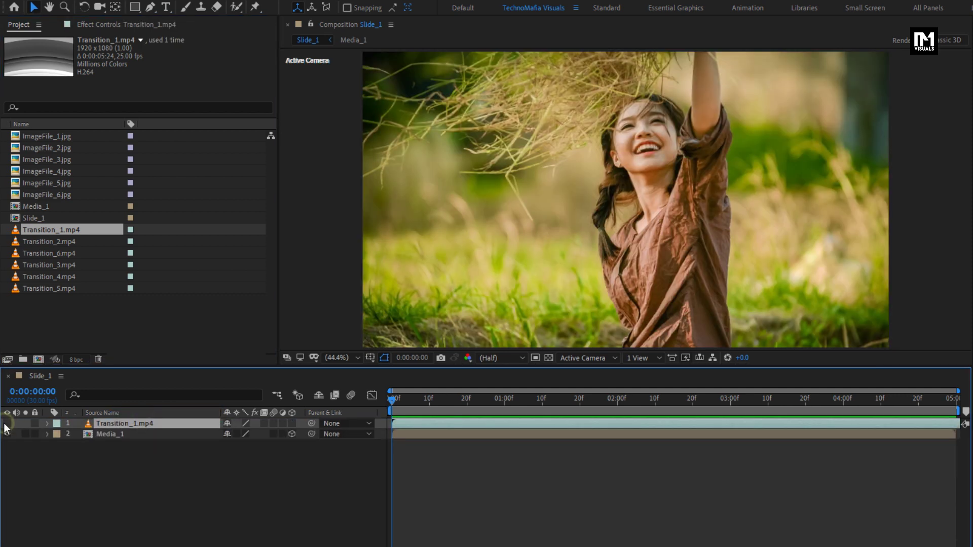
Step: Find the Gradient Wipe effect and apply it to the Media_1 layer
{"action": "left_click", "coordinate": [136, 436]}
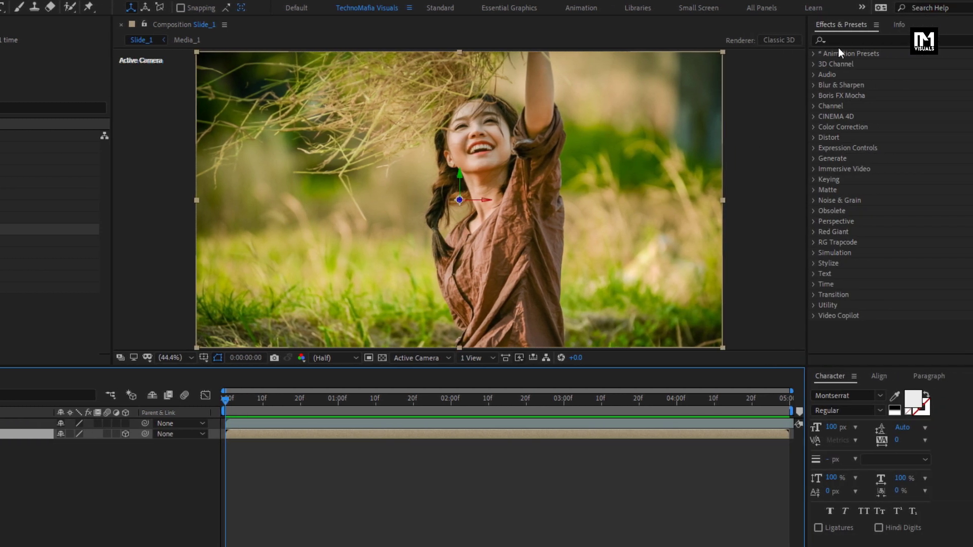
{"action": "left_click", "coordinate": [841, 41]}
{"action": "type", "text": "grad"}
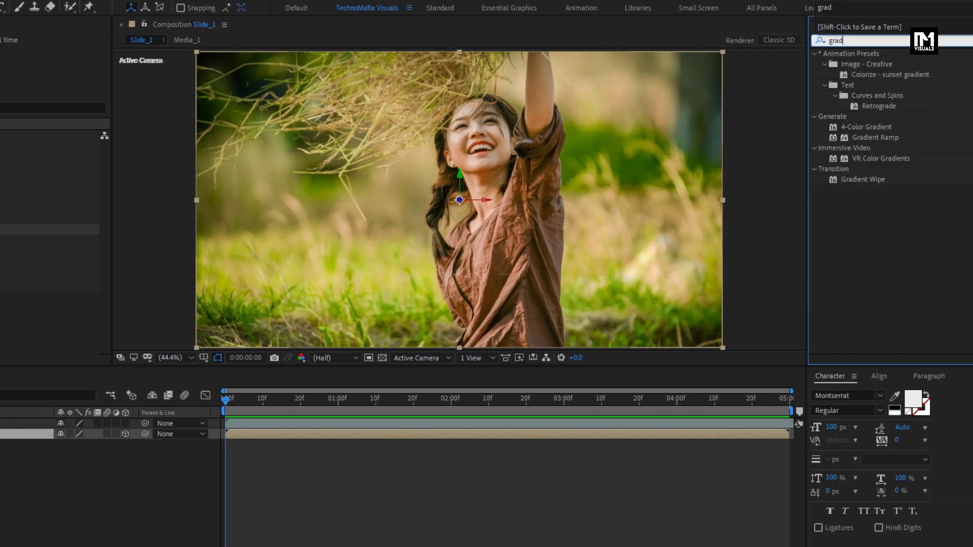
{"action": "left_click_drag", "start_coordinate": [860, 181], "coordinate": [506, 225]}
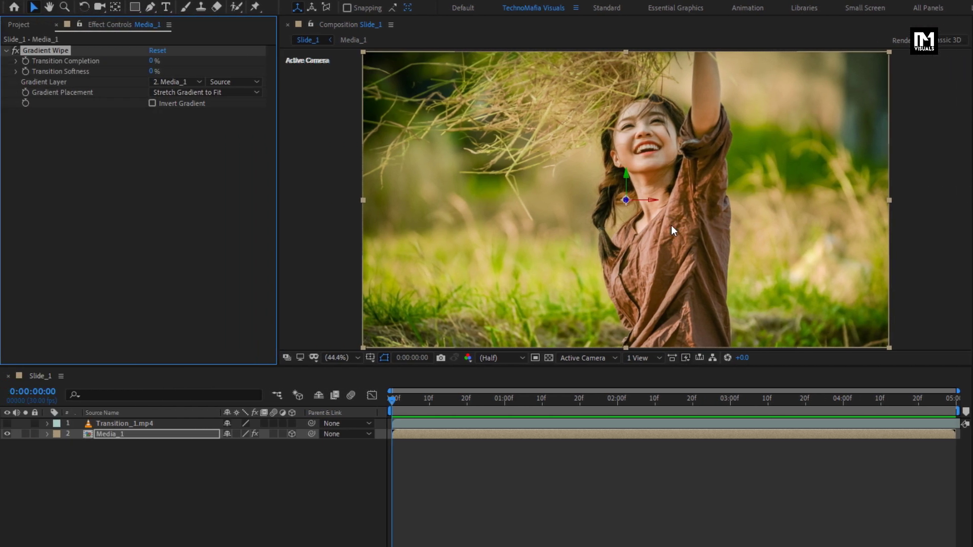
Step: Keyframe Gradient Wipe's Transition Completion on Media_1 at 100% at 0:00 and 0% at 3:00
{"action": "left_click", "coordinate": [729, 406]}
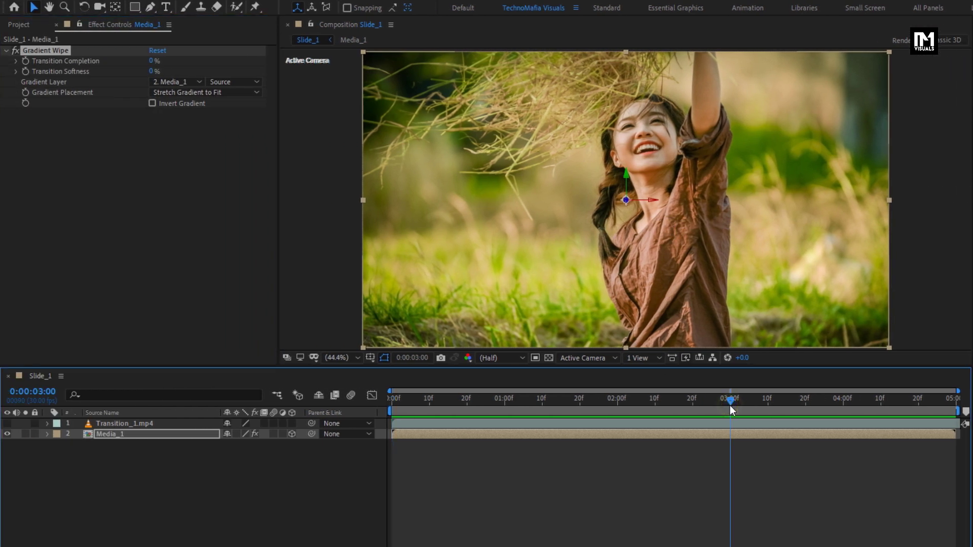
{"action": "left_click", "coordinate": [25, 61]}
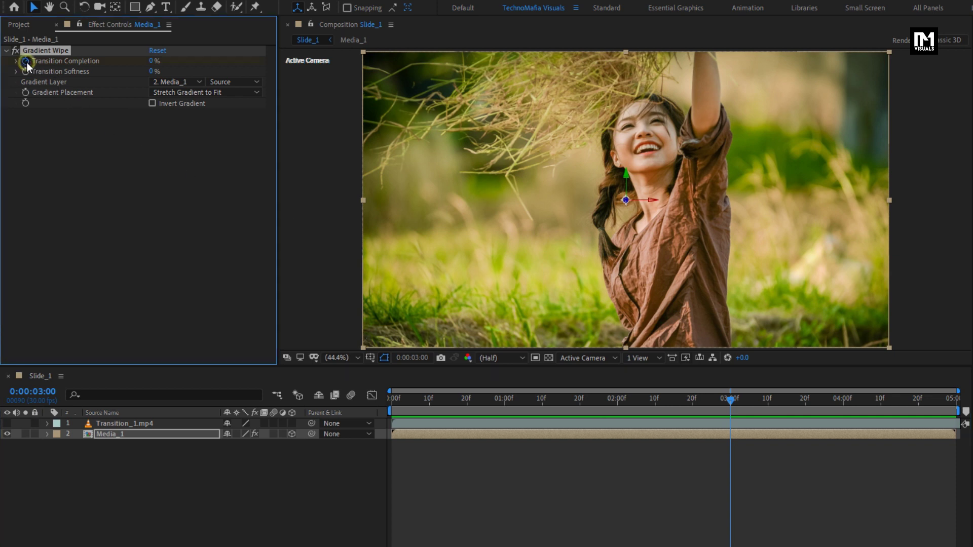
{"action": "left_click", "coordinate": [391, 401]}
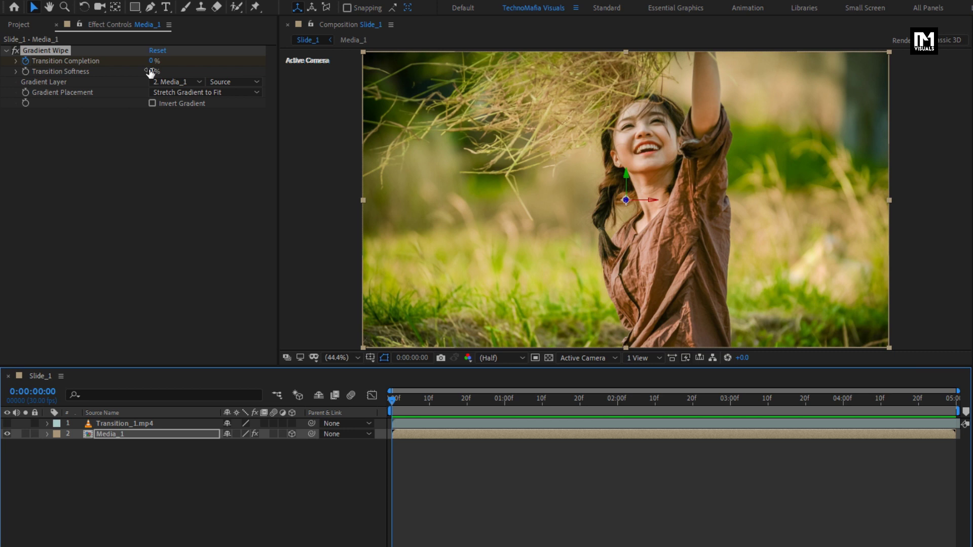
{"action": "left_click_drag", "start_coordinate": [152, 61], "coordinate": [272, 62]}
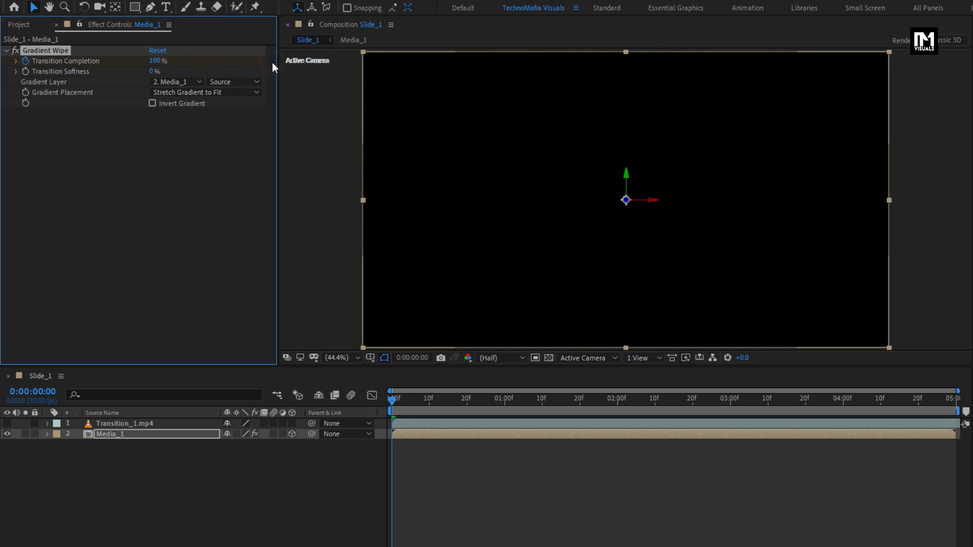
Step: Apply Easy Ease to both Transition Completion keyframes of Media_1
{"action": "key", "text": "u"}
{"action": "left_click", "coordinate": [205, 431]}
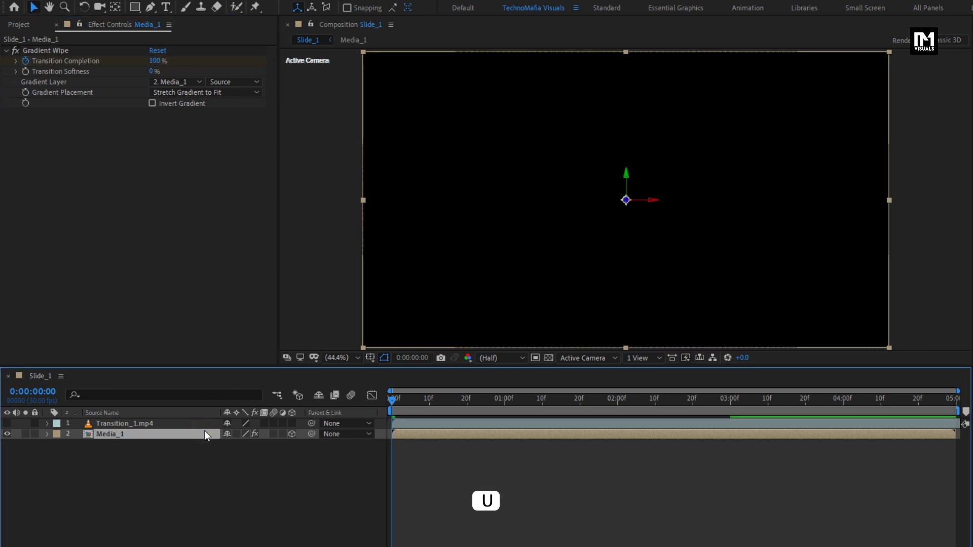
{"action": "key", "text": "u"}
{"action": "left_click_drag", "start_coordinate": [748, 462], "coordinate": [390, 452]}
{"action": "right_click", "coordinate": [391, 454]}
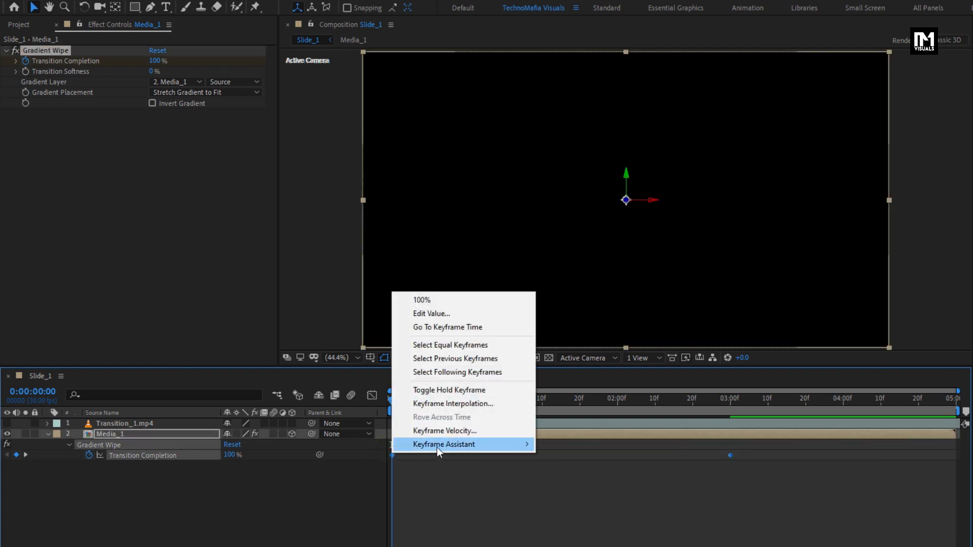
{"action": "mouse_move", "coordinate": [447, 446]}
{"action": "left_click", "coordinate": [585, 481]}
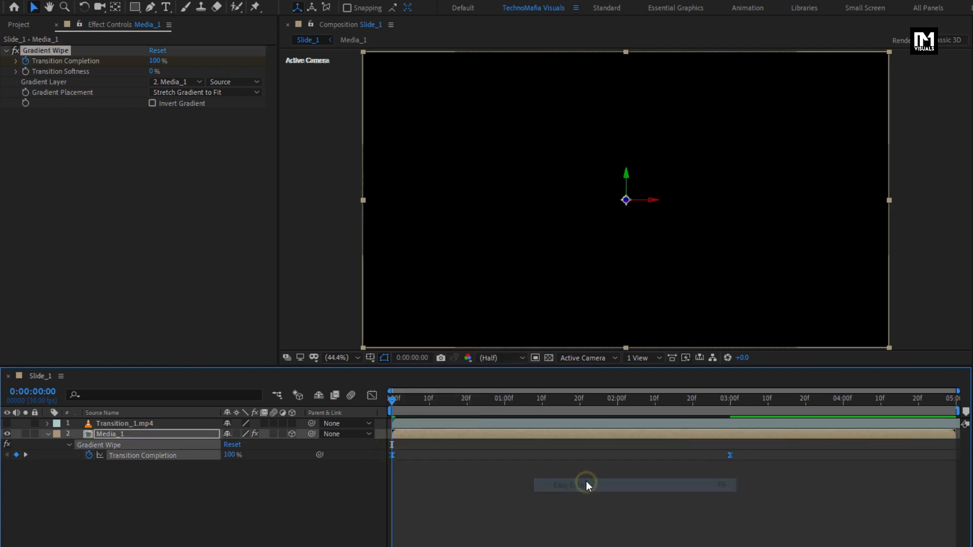
Step: Reshape the Transition Completion graph by extending the last keyframe's easing towards the start, making the wipe fast early and slow at the end
{"action": "left_click", "coordinate": [374, 395]}
{"action": "left_click", "coordinate": [730, 430]}
{"action": "left_click_drag", "start_coordinate": [672, 429], "coordinate": [509, 427]}
{"action": "left_click_drag", "start_coordinate": [451, 430], "coordinate": [472, 409]}
{"action": "left_click", "coordinate": [376, 398]}
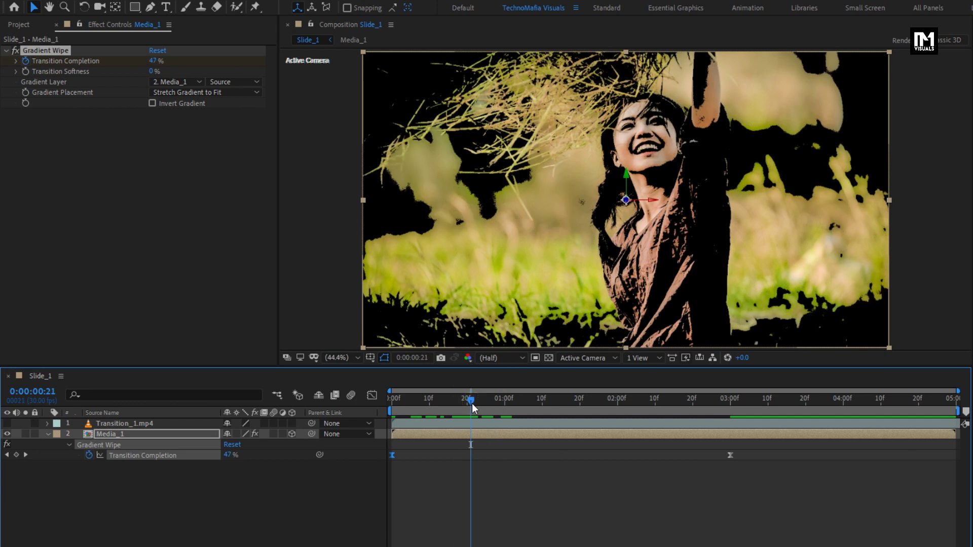
Step: Set the Gradient Wipe's Gradient Layer to Transition_1.mp4 and preview the wipe around the first second
{"action": "left_click", "coordinate": [177, 82]}
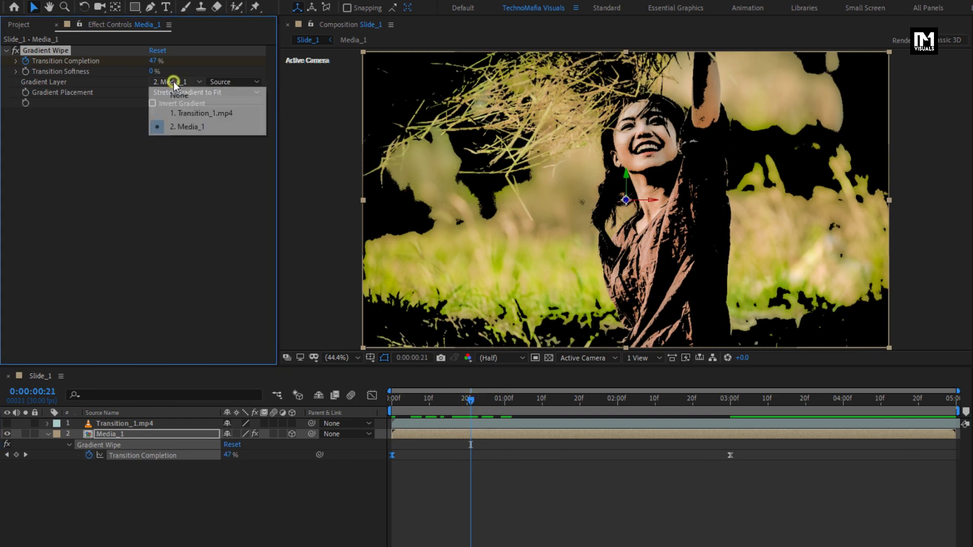
{"action": "left_click", "coordinate": [198, 115]}
{"action": "left_click_drag", "start_coordinate": [471, 405], "coordinate": [500, 409]}
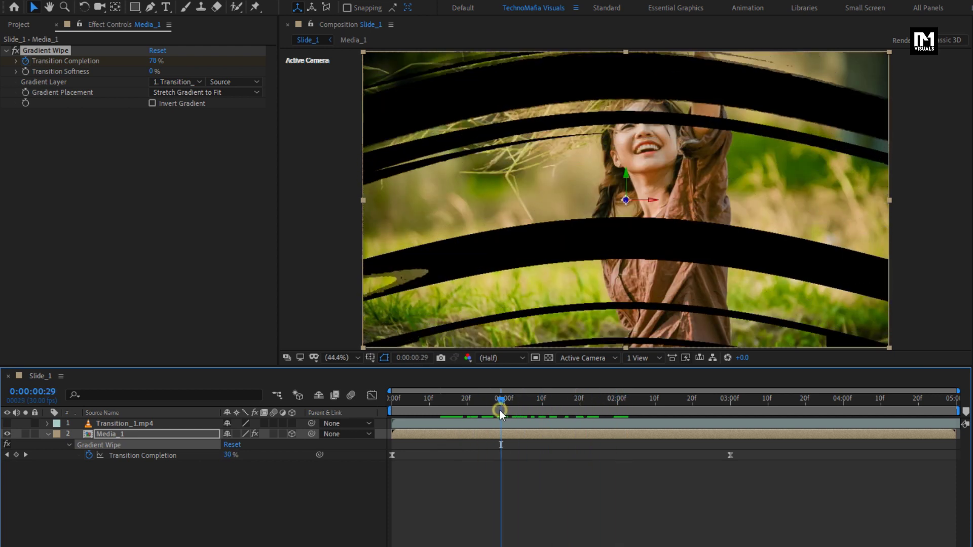
Step: Set the Gradient Wipe's Transition Softness to 30% and preview the softened wipe
{"action": "left_click", "coordinate": [151, 72]}
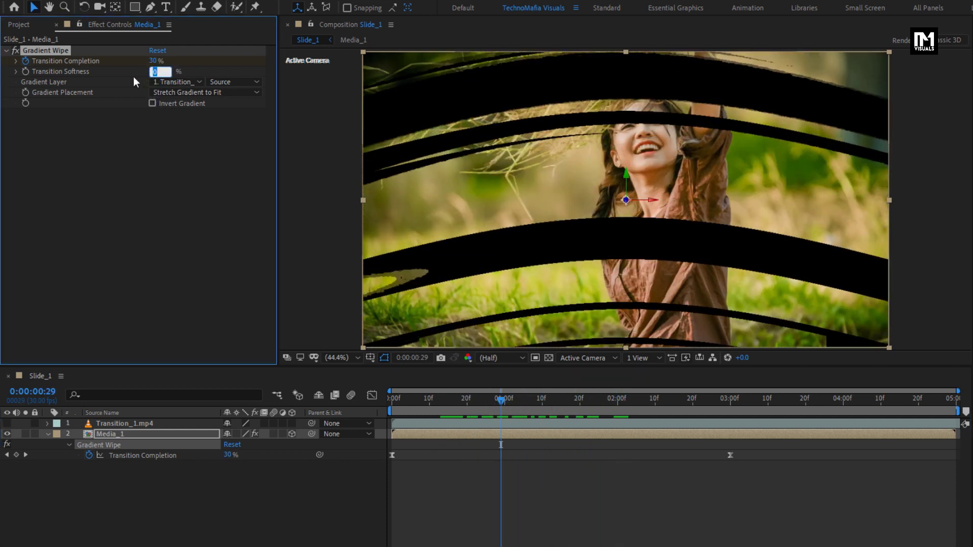
{"action": "type", "text": "30"}
{"action": "key", "text": "Return"}
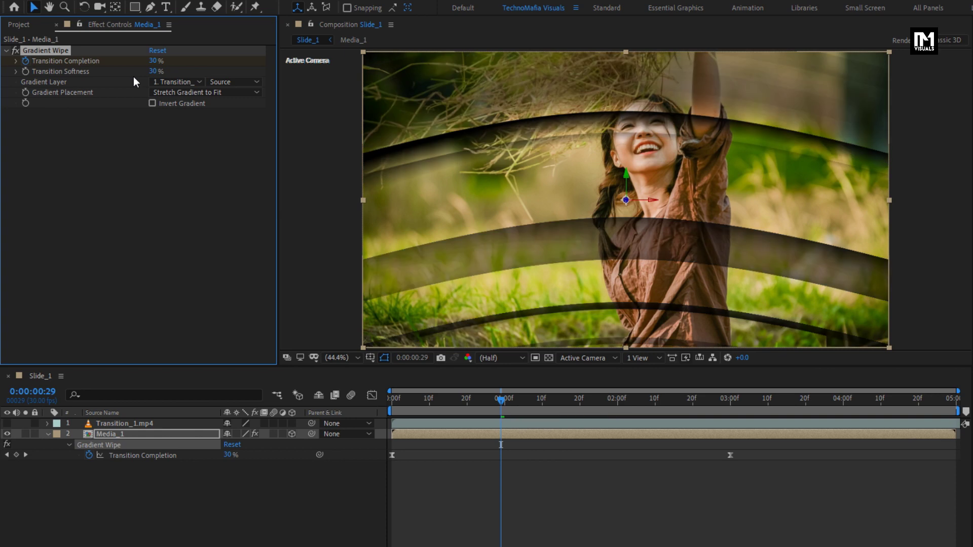
{"action": "left_click_drag", "start_coordinate": [458, 408], "coordinate": [524, 410]}
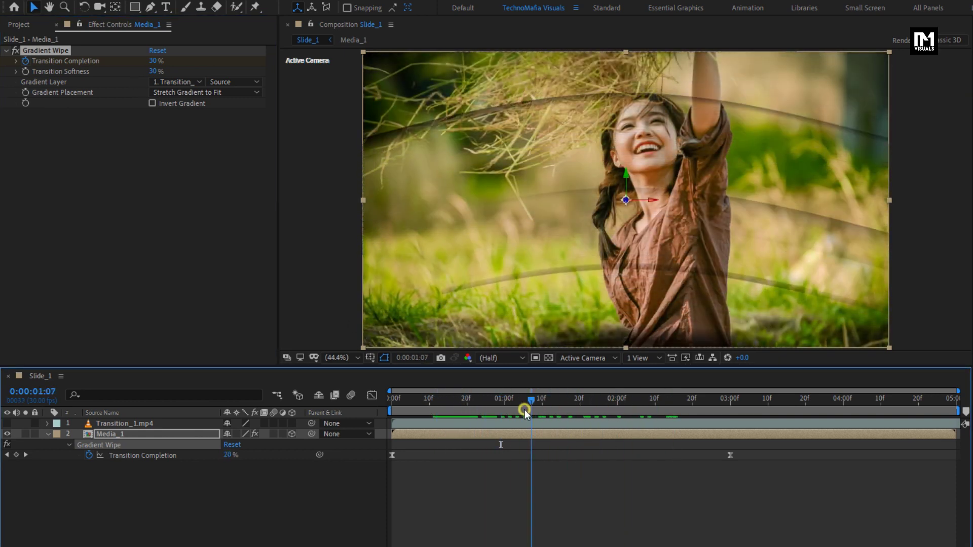
Step: Apply the Motion Tile effect to the Media_1 layer
{"action": "left_click", "coordinate": [47, 434]}
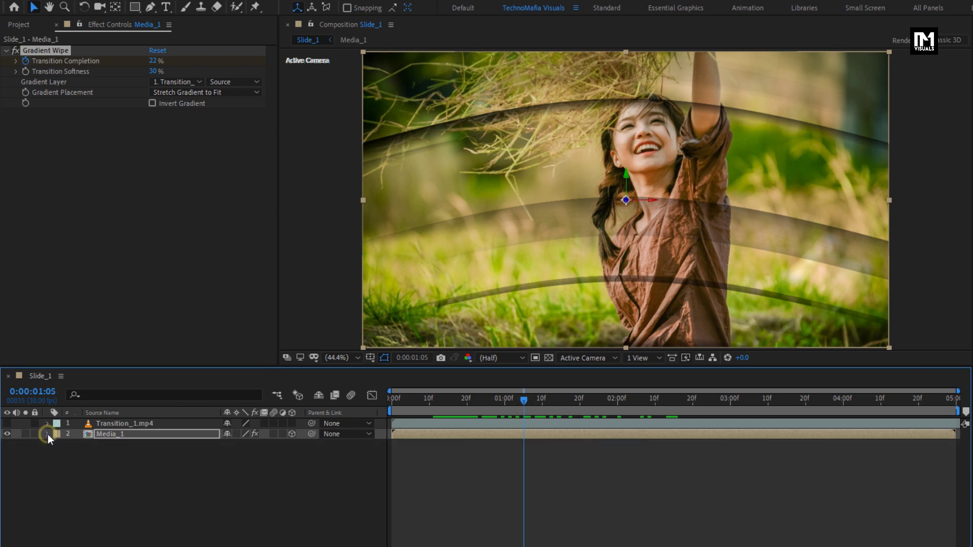
{"action": "left_click", "coordinate": [83, 475]}
{"action": "left_click", "coordinate": [101, 434]}
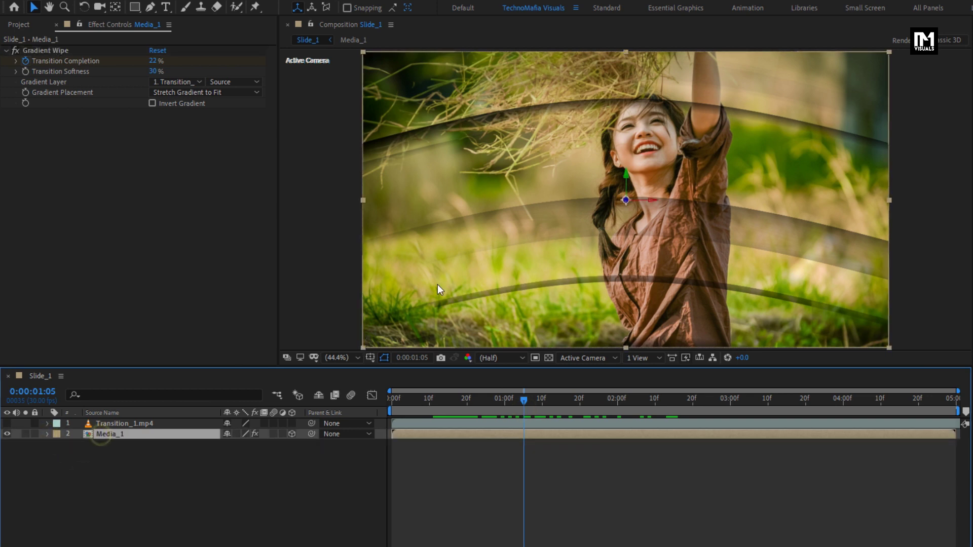
{"action": "left_click", "coordinate": [848, 41]}
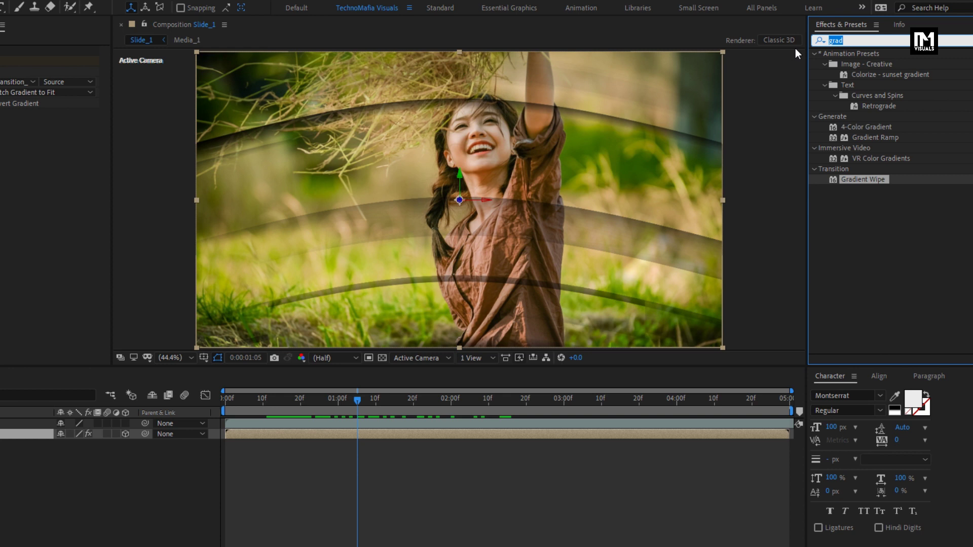
{"action": "type", "text": "moti"}
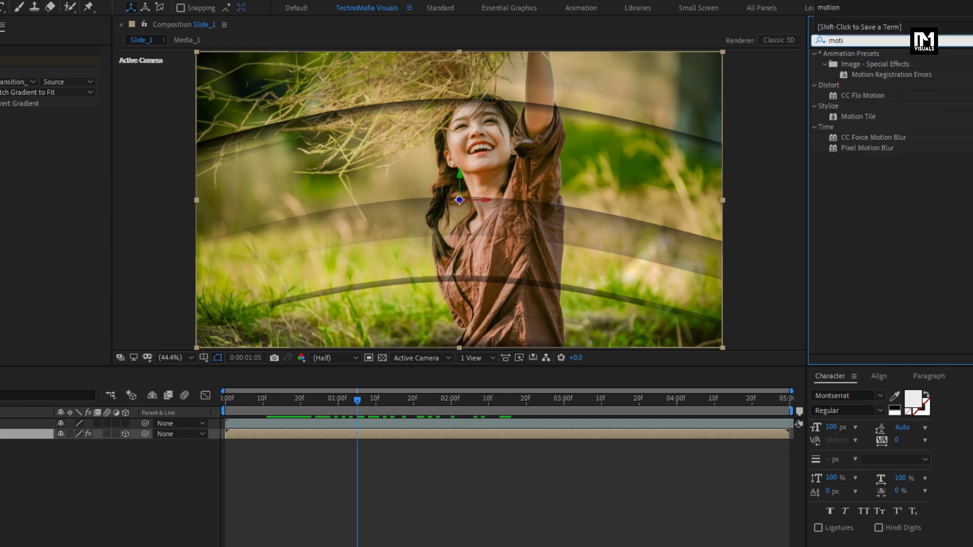
{"action": "left_click_drag", "start_coordinate": [864, 117], "coordinate": [459, 203]}
Step: Set the Motion Tile's Output Width and Output Height to 200 and enable Mirror Edges
{"action": "left_click", "coordinate": [160, 156]}
{"action": "type", "text": "200"}
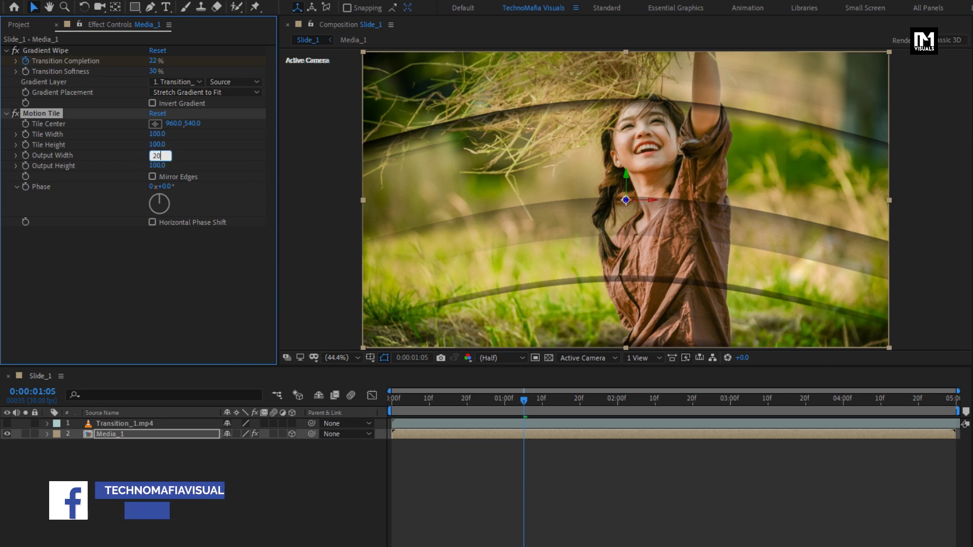
{"action": "key", "text": "Return"}
{"action": "left_click", "coordinate": [156, 165]}
{"action": "type", "text": "200"}
{"action": "left_click", "coordinate": [152, 177]}
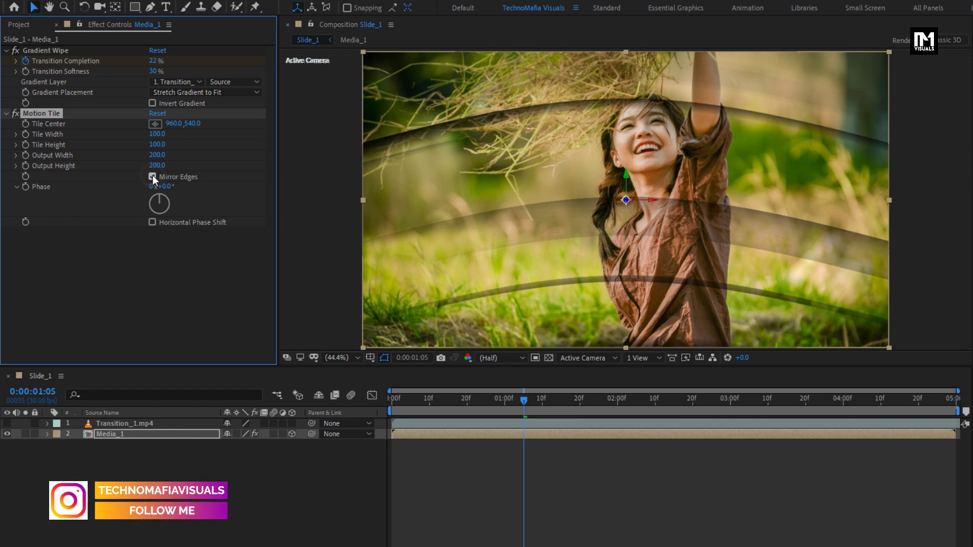
Step: Create an adjustment layer and draw a rectangular mask on it covering the lower half of the frame, extending well past its edges
{"action": "right_click", "coordinate": [188, 456]}
{"action": "mouse_move", "coordinate": [263, 463]}
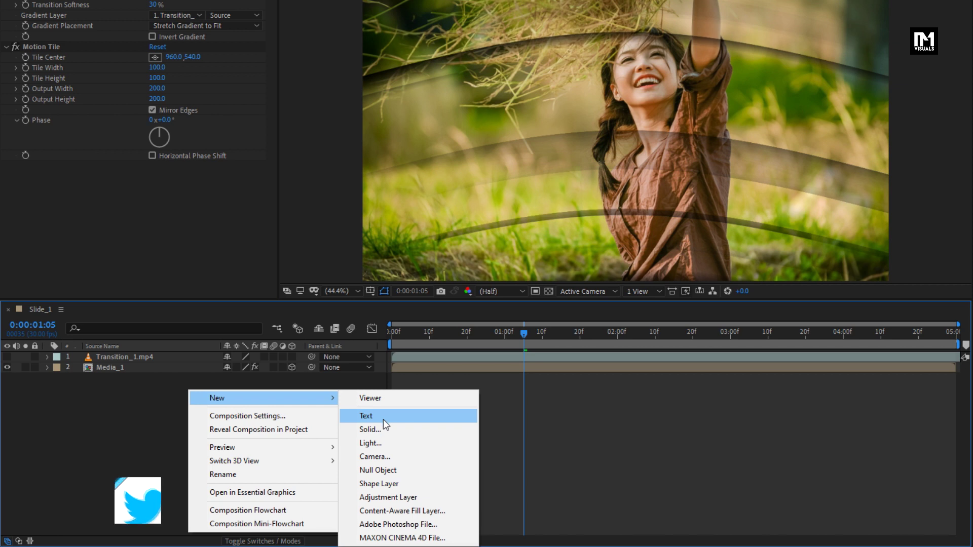
{"action": "left_click", "coordinate": [381, 496]}
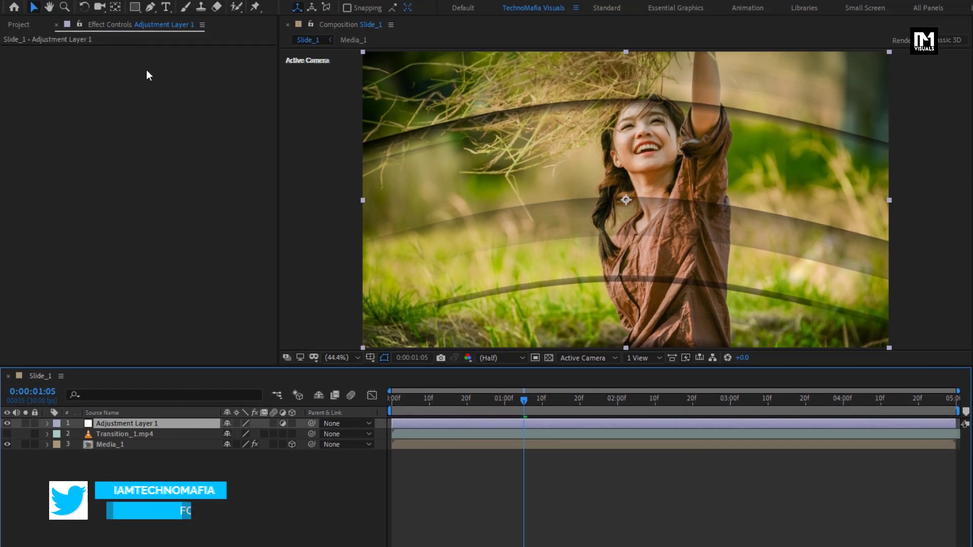
{"action": "left_click", "coordinate": [134, 6]}
{"action": "key", "text": "comma"}
{"action": "key", "text": "comma"}
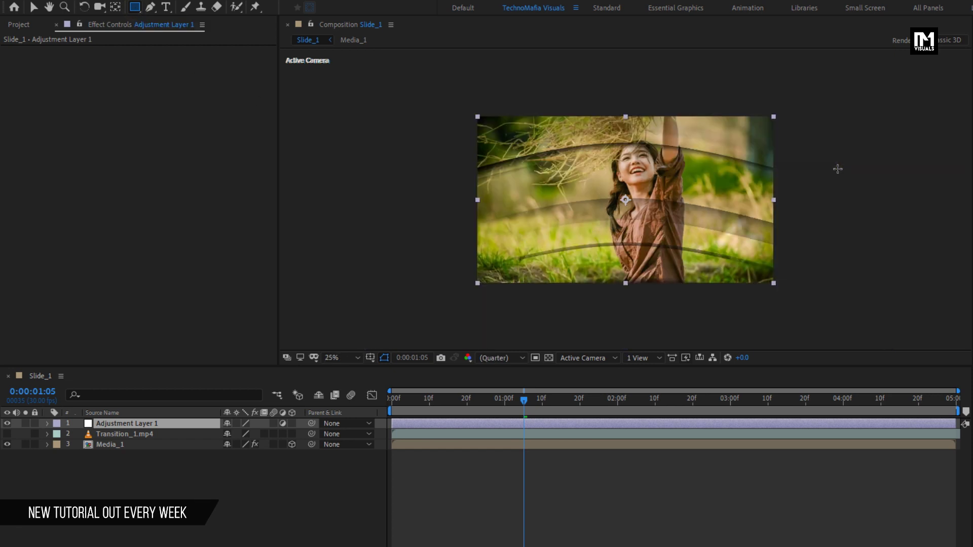
{"action": "left_click_drag", "start_coordinate": [883, 197], "coordinate": [356, 340]}
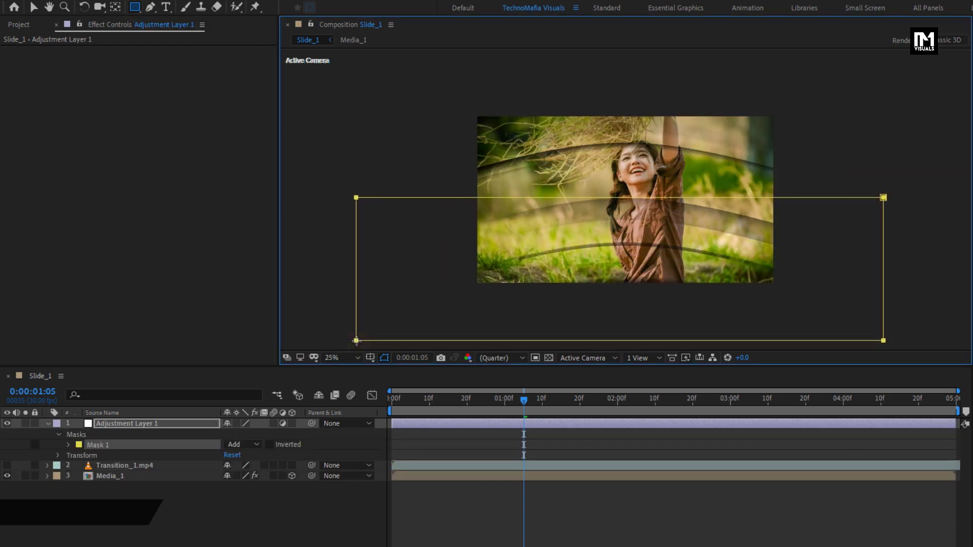
Step: Set the adjustment layer's Mask Feather to 500 pixels in both directions
{"action": "left_click", "coordinate": [69, 444]}
{"action": "left_click", "coordinate": [249, 465]}
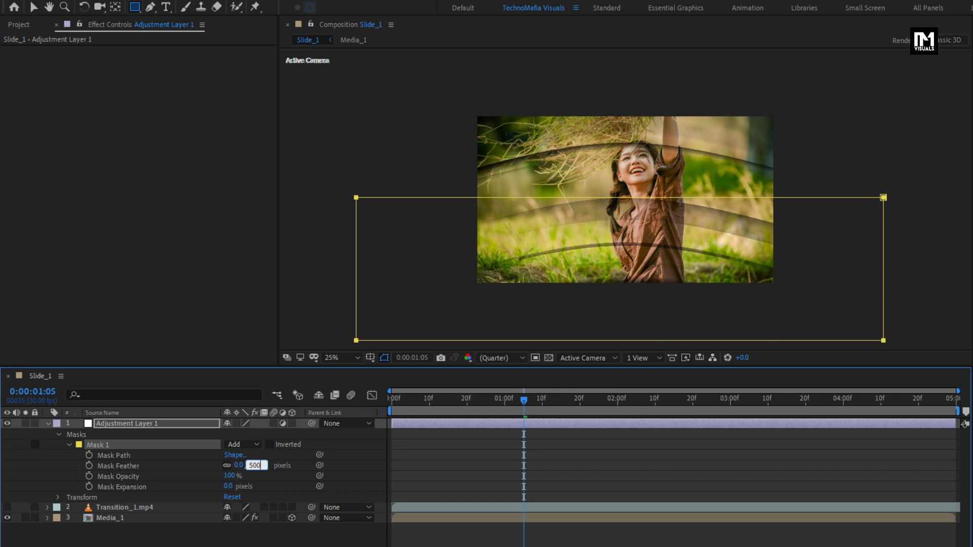
{"action": "type", "text": "500"}
{"action": "left_click", "coordinate": [218, 467]}
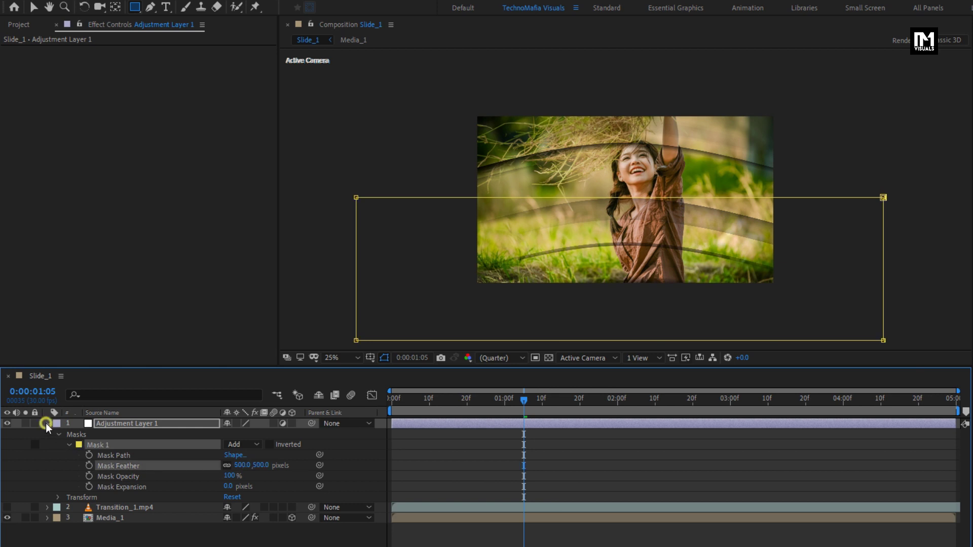
{"action": "left_click", "coordinate": [46, 424]}
Step: Apply the Fast Box Blur effect to the adjustment layer
{"action": "key", "text": "period"}
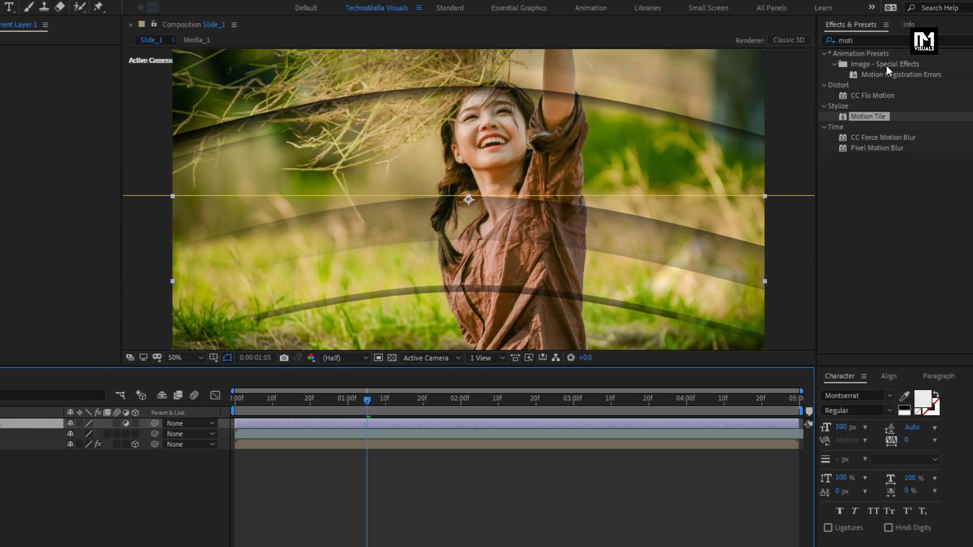
{"action": "double_click", "coordinate": [835, 40]}
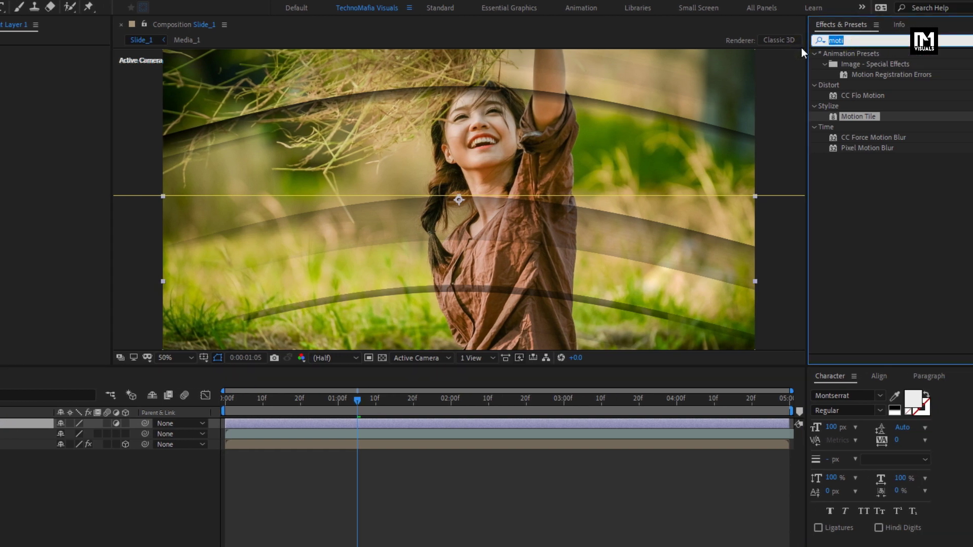
{"action": "type", "text": "fast"}
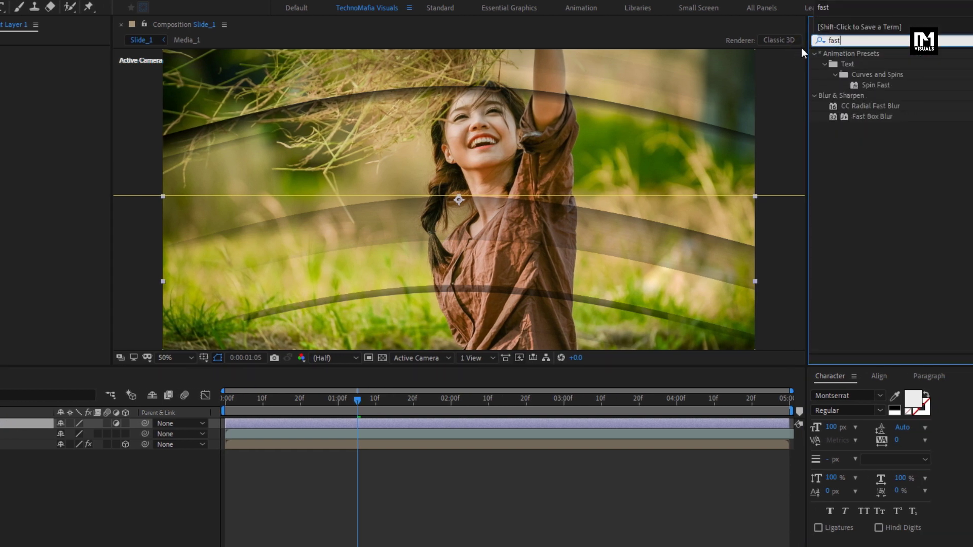
{"action": "left_click_drag", "start_coordinate": [872, 117], "coordinate": [479, 245]}
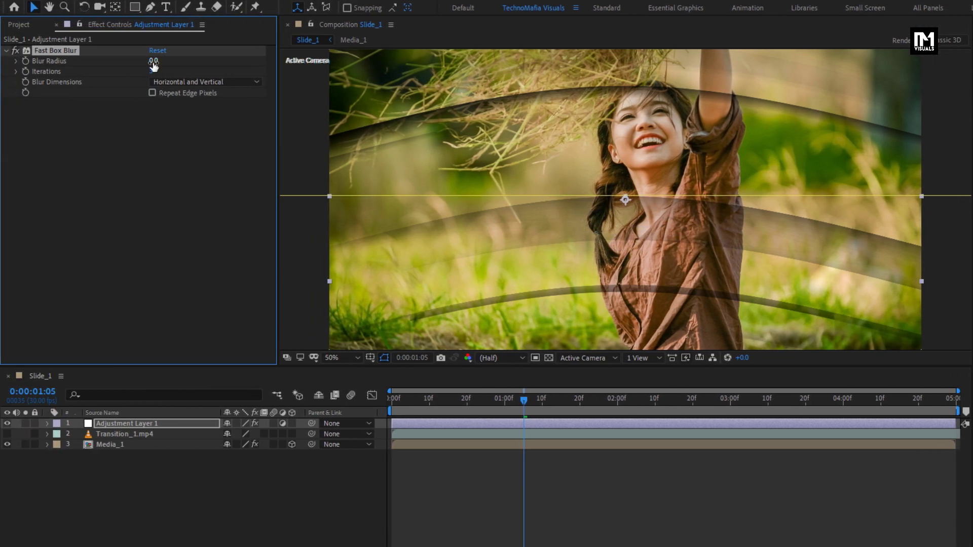
Step: Set the Fast Box Blur's Blur Radius to 600 and Iterations to 1, and enable Repeat Edge Pixels
{"action": "left_click", "coordinate": [153, 62]}
{"action": "type", "text": "600"}
{"action": "key", "text": "Return"}
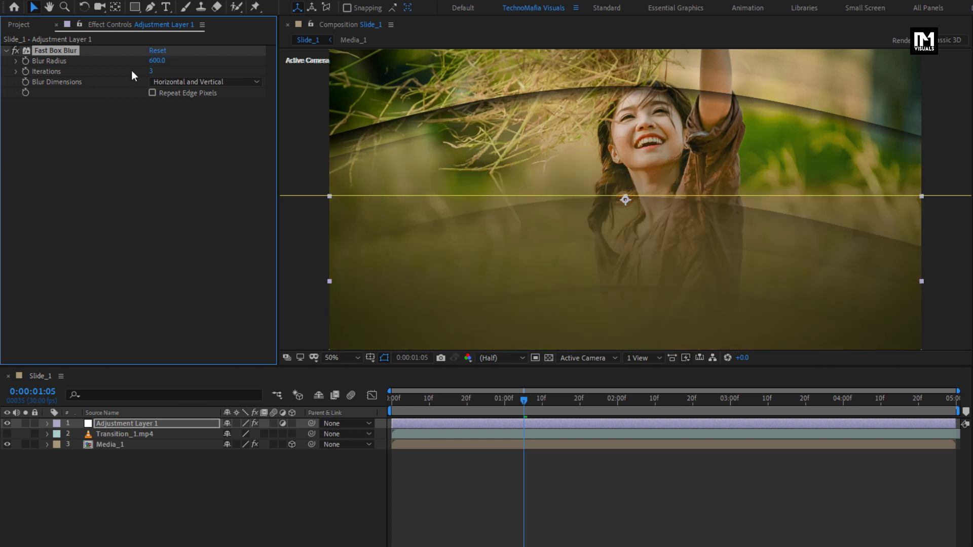
{"action": "left_click", "coordinate": [152, 72]}
{"action": "type", "text": "1"}
{"action": "key", "text": "Return"}
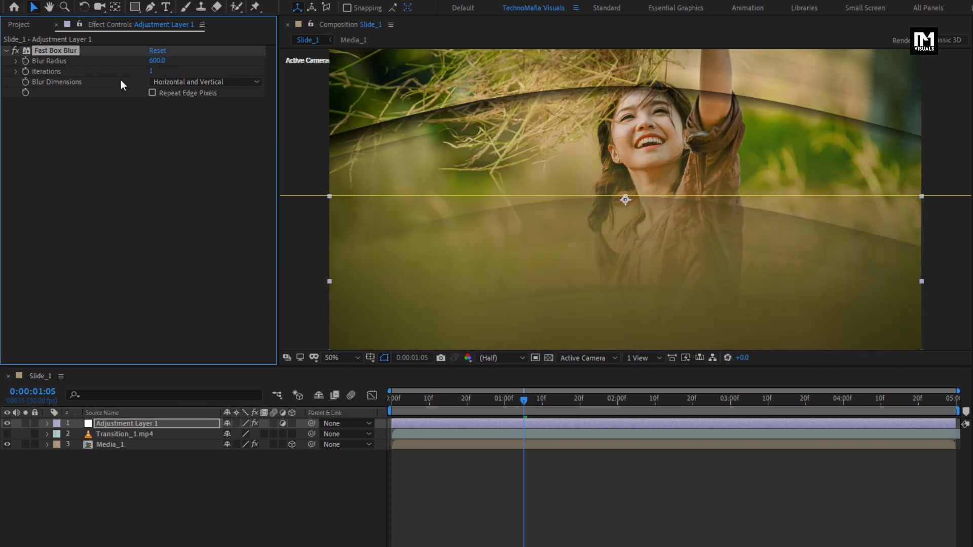
{"action": "left_click", "coordinate": [151, 93]}
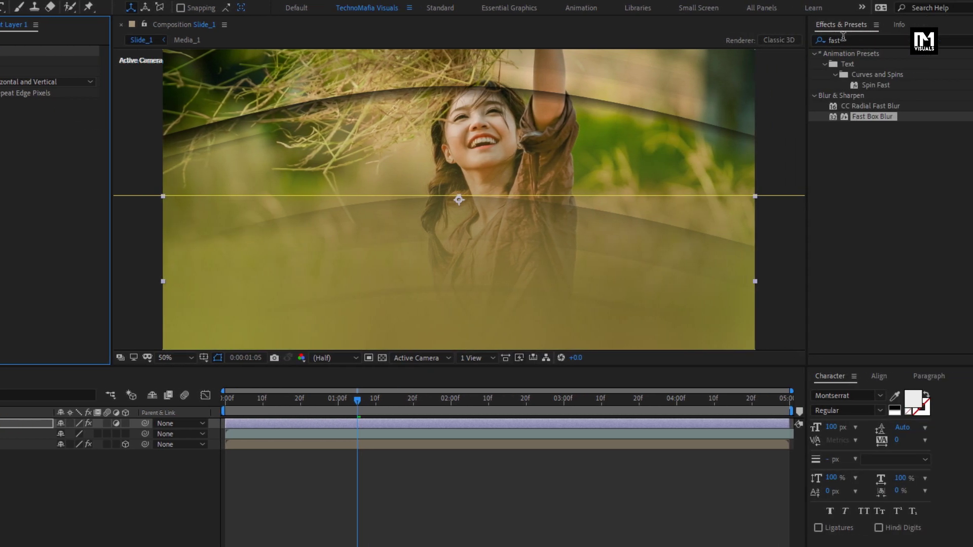
Step: Apply a Fill effect coloured black (000000) to the adjustment layer and preview the darkened slide along the timeline
{"action": "left_click", "coordinate": [845, 39]}
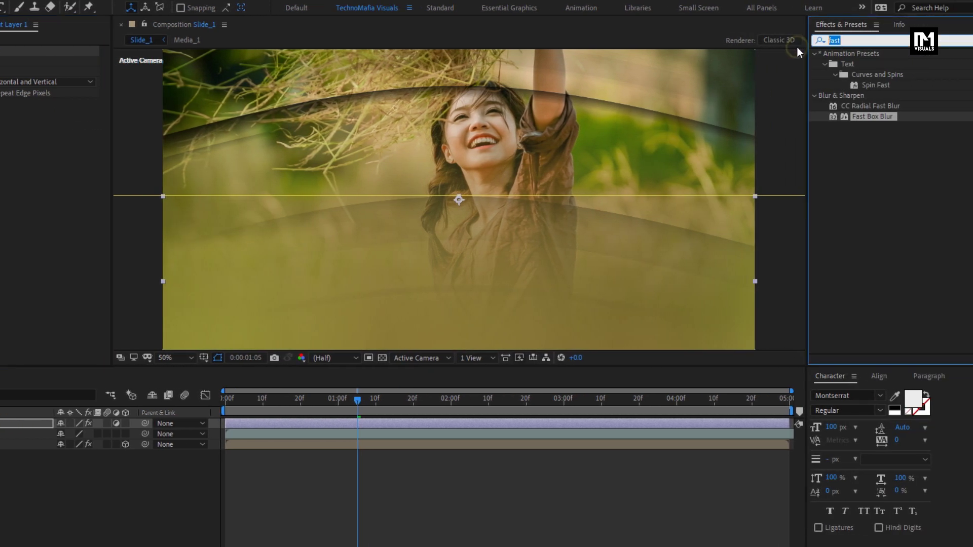
{"action": "type", "text": "fill"}
{"action": "left_click_drag", "start_coordinate": [858, 120], "coordinate": [479, 306]}
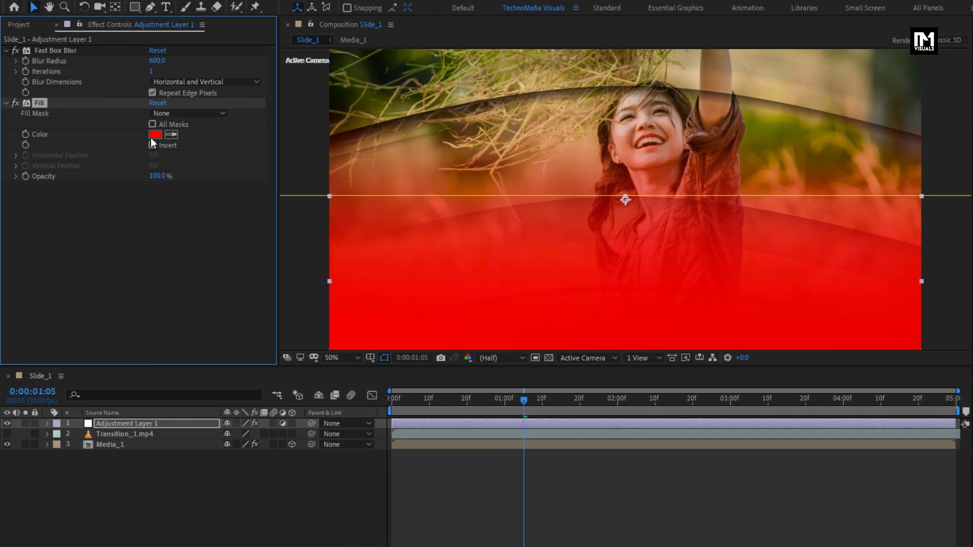
{"action": "left_click", "coordinate": [150, 134]}
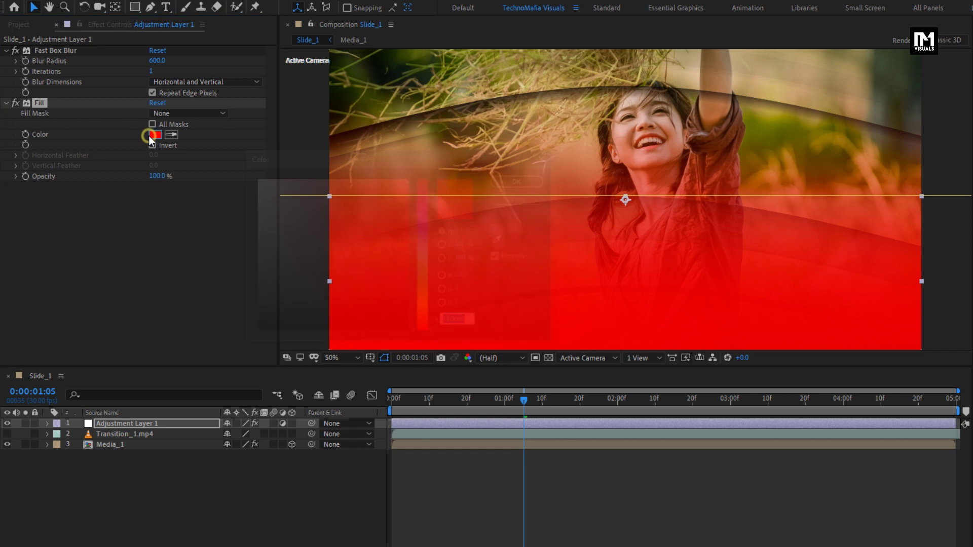
{"action": "left_click_drag", "start_coordinate": [256, 278], "coordinate": [243, 344]}
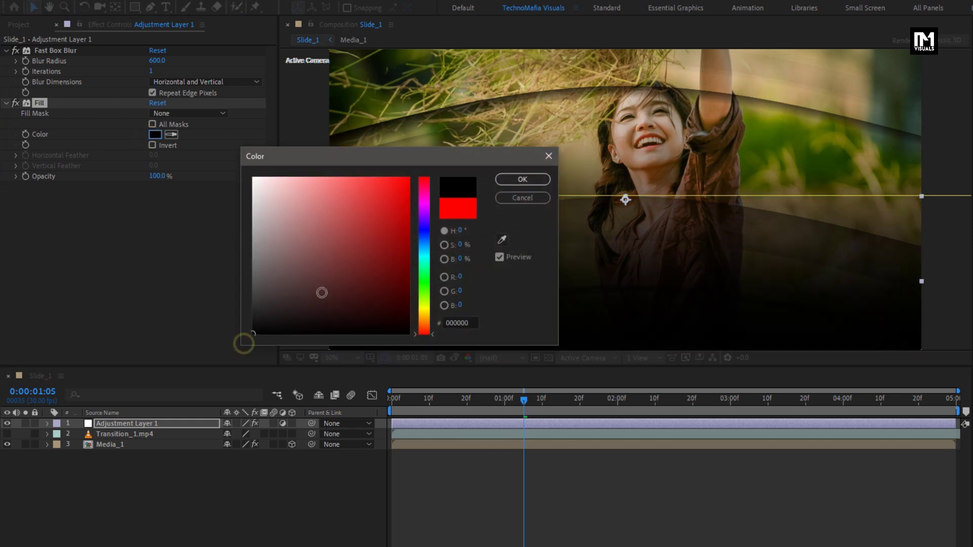
{"action": "left_click", "coordinate": [509, 182]}
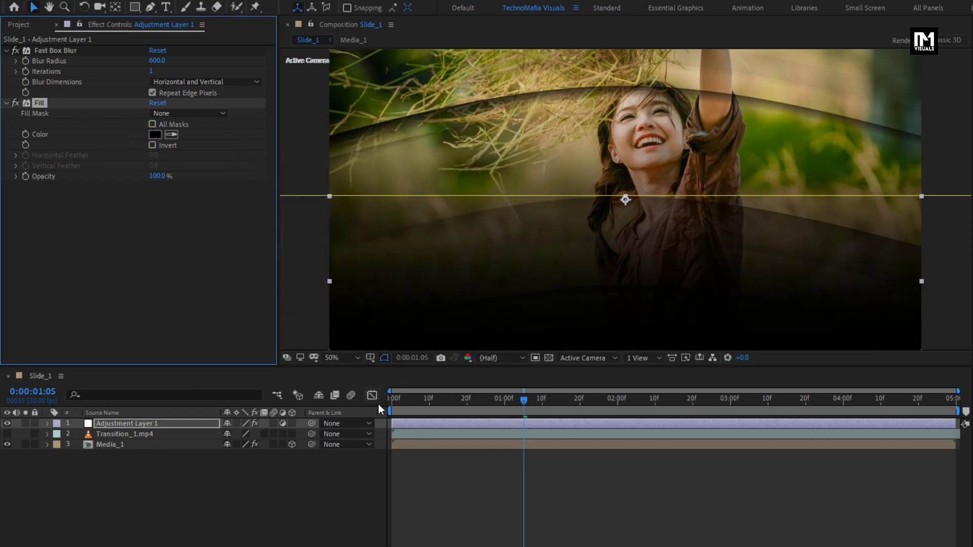
{"action": "left_click_drag", "start_coordinate": [392, 407], "coordinate": [785, 372]}
{"action": "left_click_drag", "start_coordinate": [613, 400], "coordinate": [711, 413]}
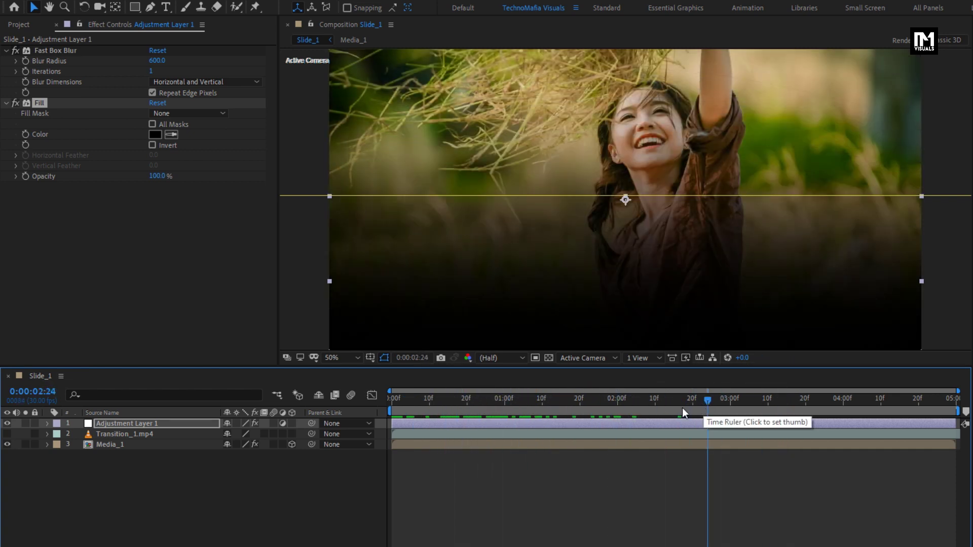
Step: Add the text "Parallax Slideshow" over the dark lower area and change its font, looking up fonts that start with "all"
{"action": "left_click", "coordinate": [166, 8]}
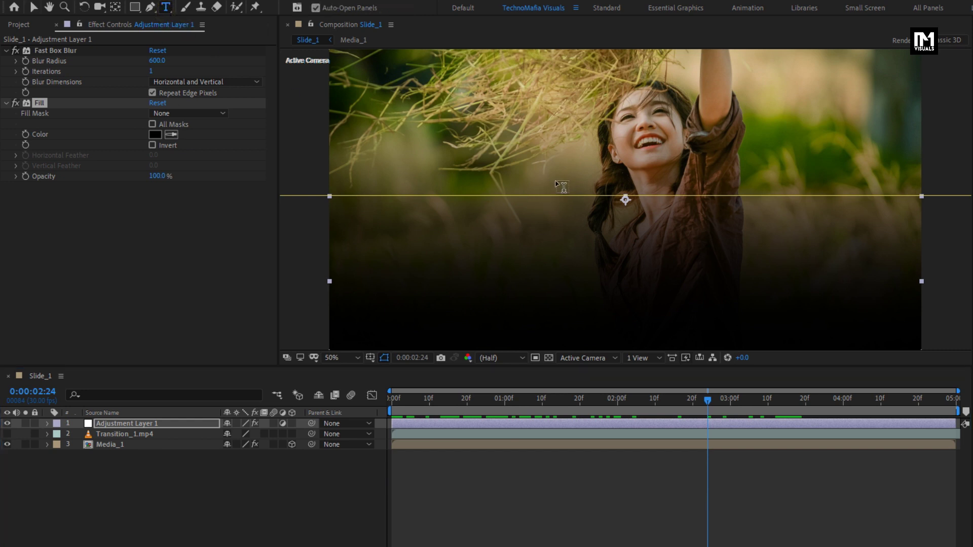
{"action": "left_click", "coordinate": [547, 272]}
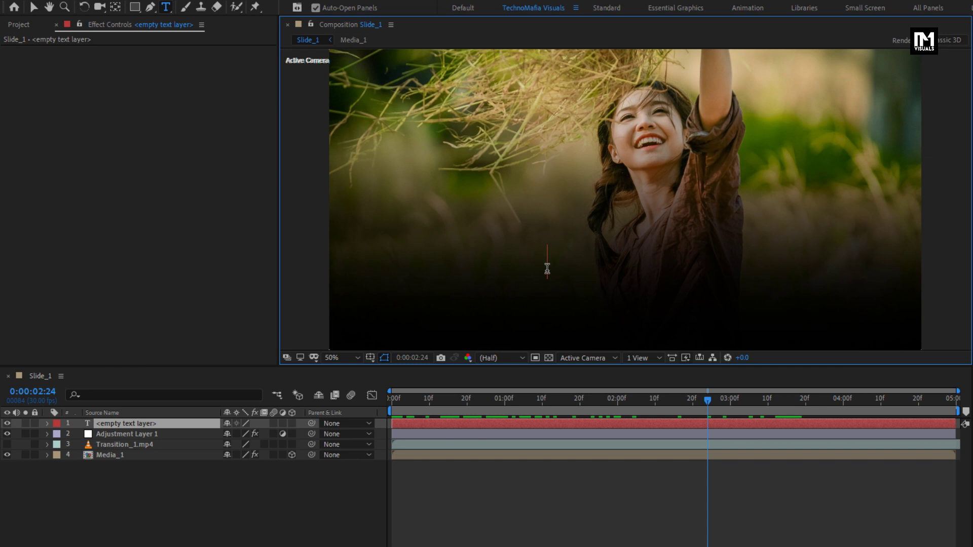
{"action": "type", "text": "Par"}
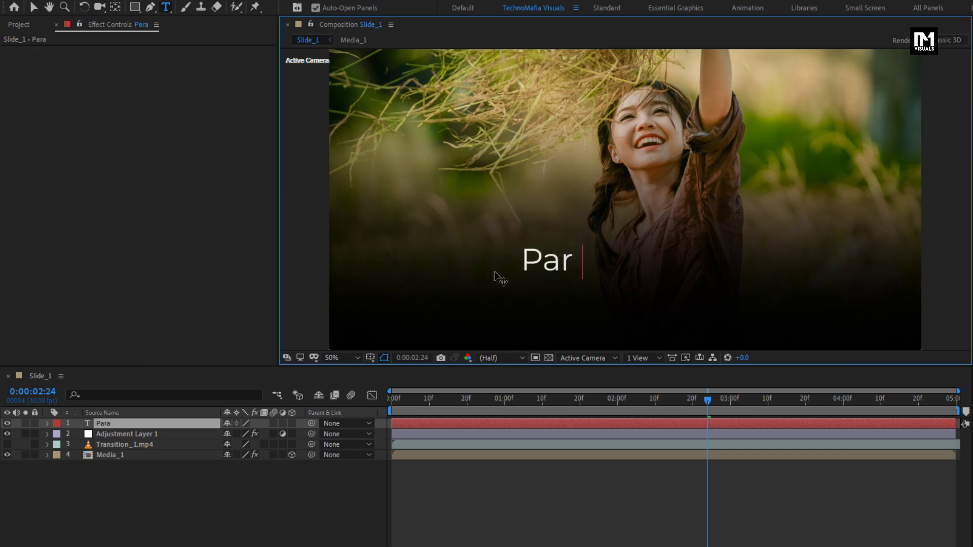
{"action": "type", "text": "allax"}
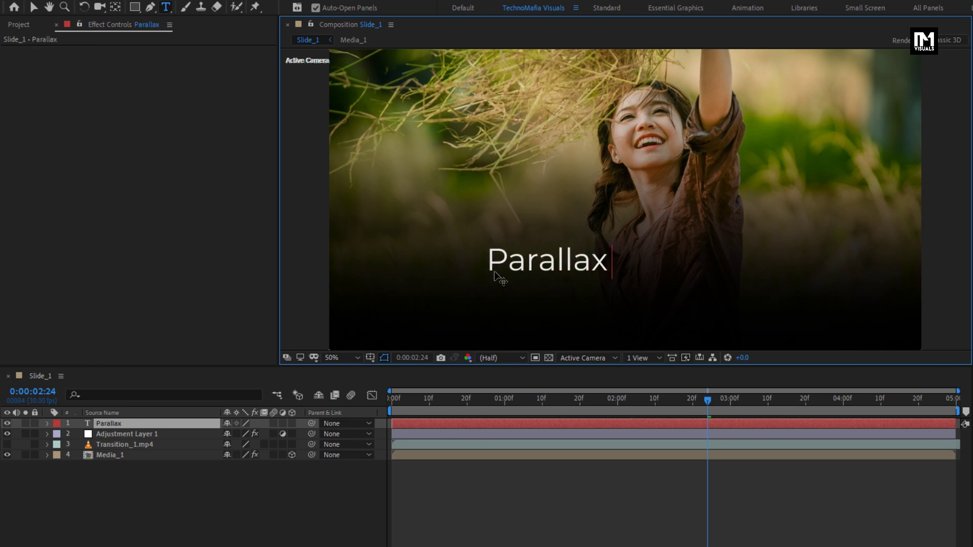
{"action": "type", "text": " Slideshow"}
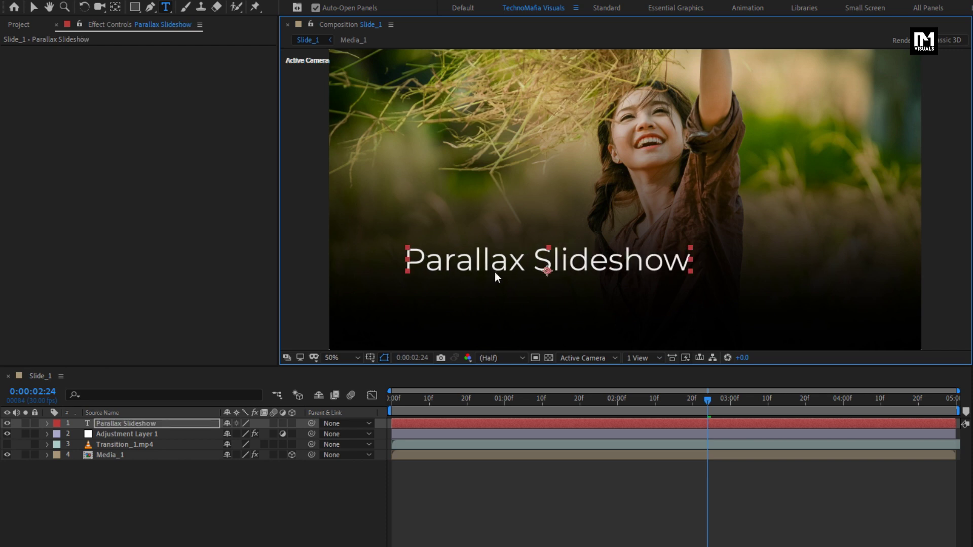
{"action": "key", "text": "Escape"}
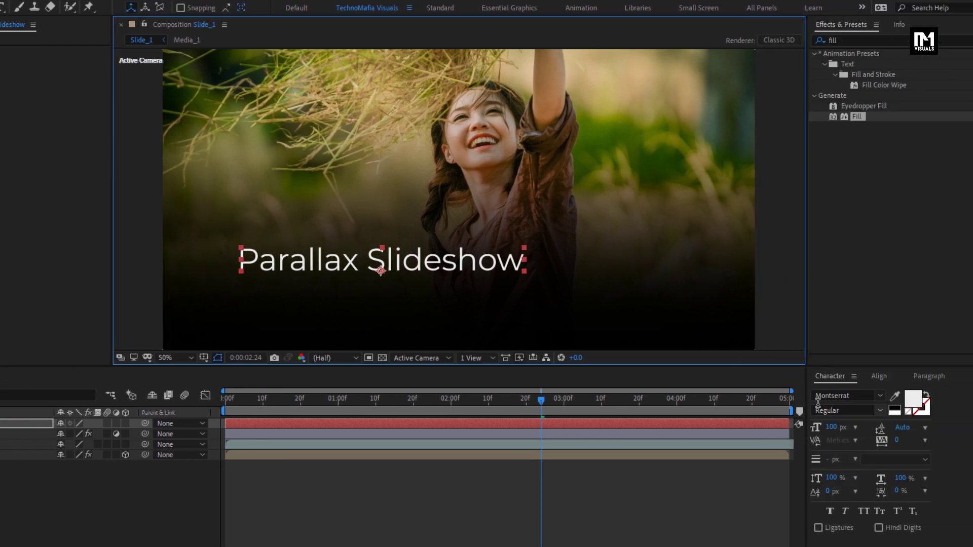
{"action": "left_click", "coordinate": [848, 395]}
{"action": "type", "text": "all"}
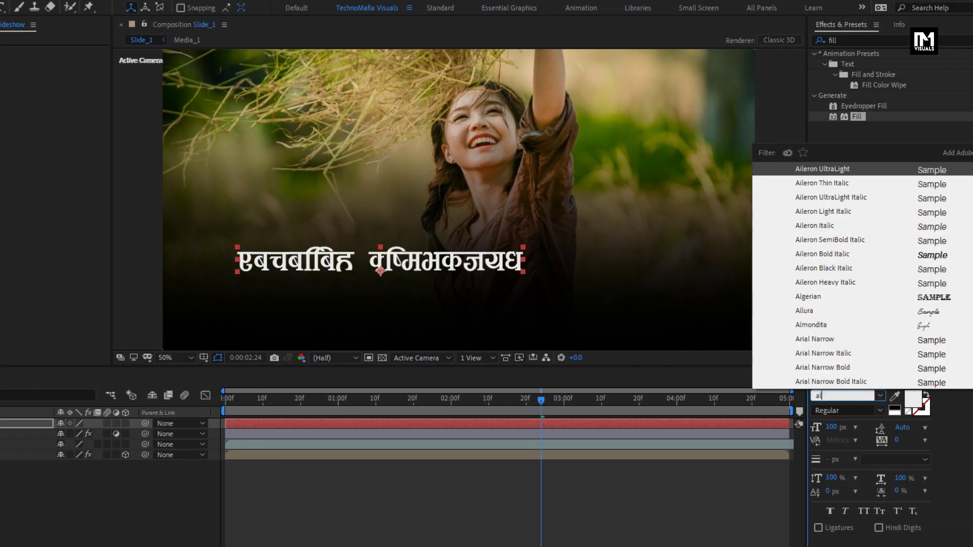
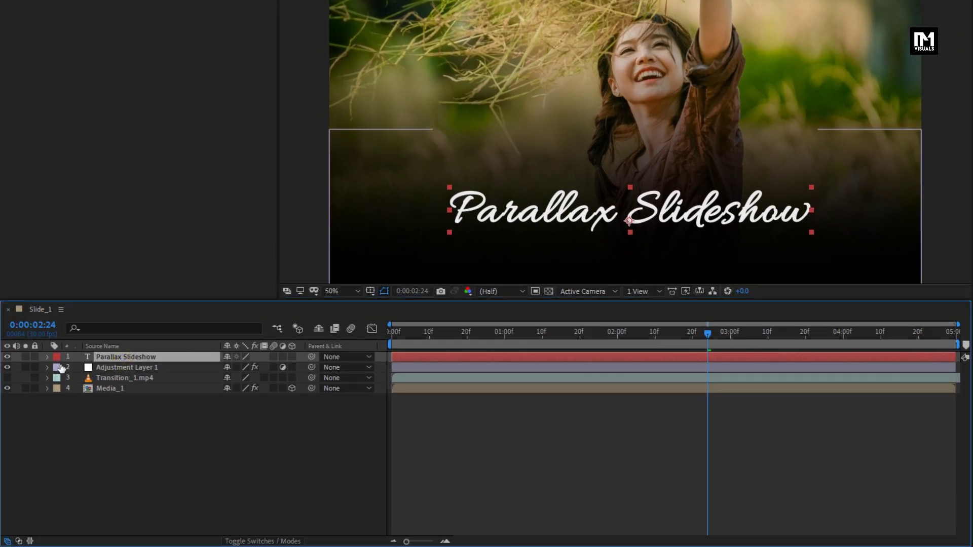
Step: Enable per-character 3D on the Parallax Slideshow text layer and add a Tracking animator to it
{"action": "left_click", "coordinate": [47, 357]}
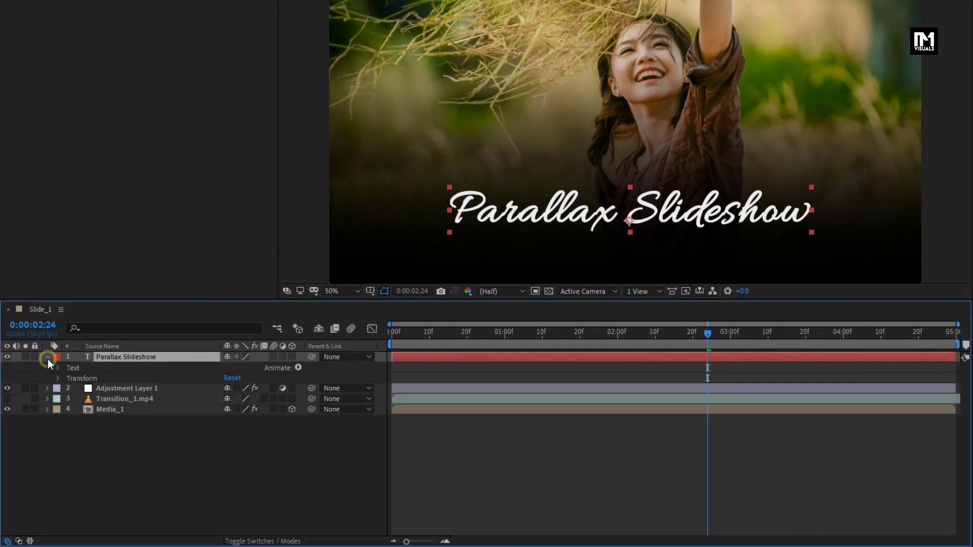
{"action": "left_click", "coordinate": [299, 368]}
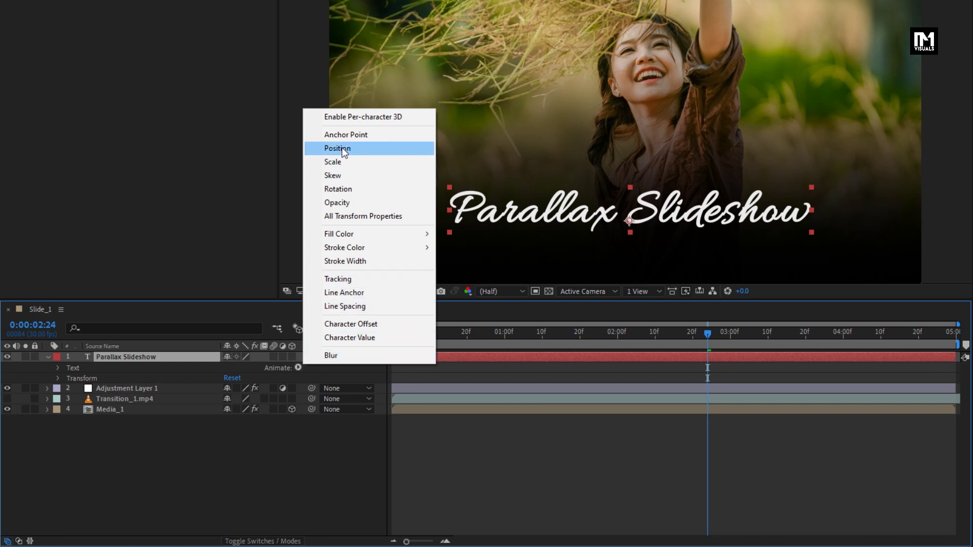
{"action": "left_click", "coordinate": [343, 119]}
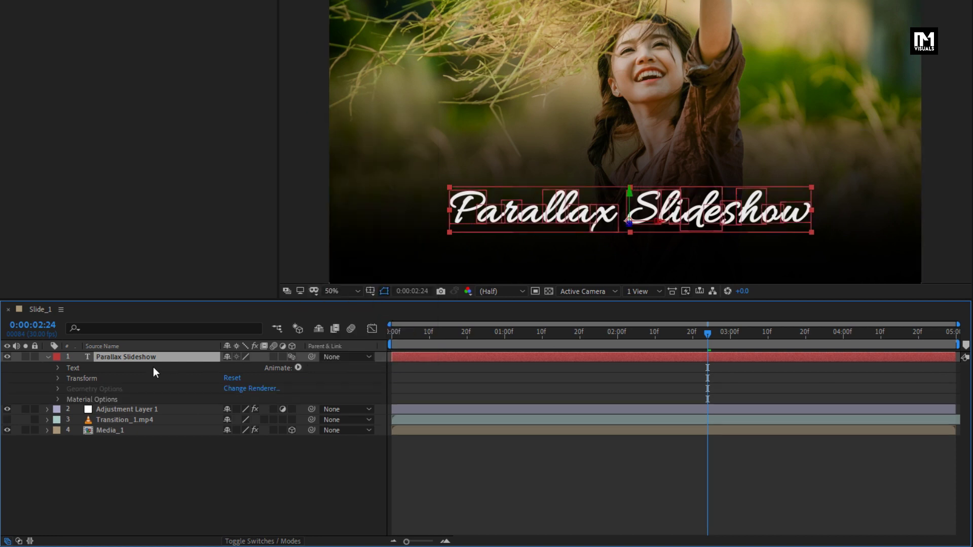
{"action": "left_click", "coordinate": [298, 367]}
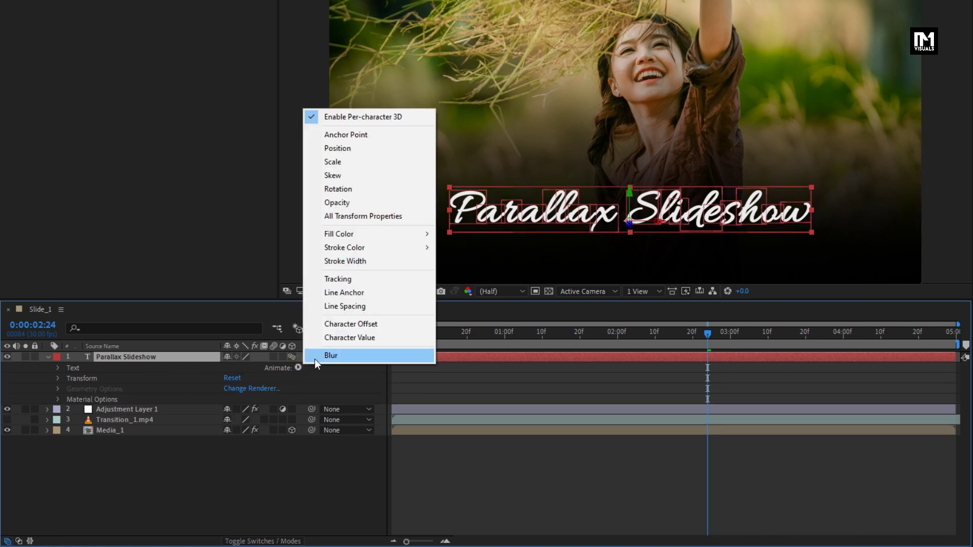
{"action": "left_click", "coordinate": [339, 283]}
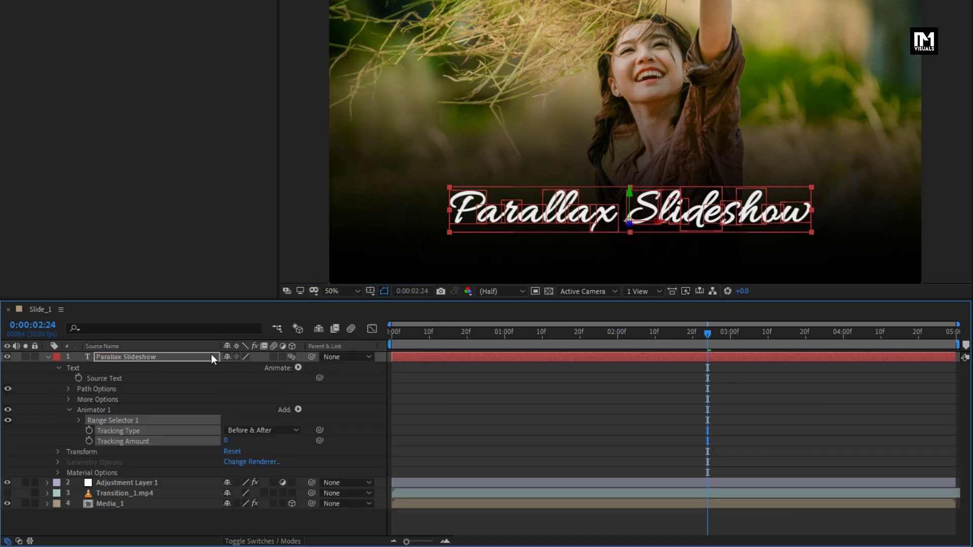
Step: Keyframe Range Selector 1's Offset from -100% at 0:00:00:00 to 100% at 0:00:03:00
{"action": "left_click", "coordinate": [78, 421]}
{"action": "left_click", "coordinate": [78, 439]}
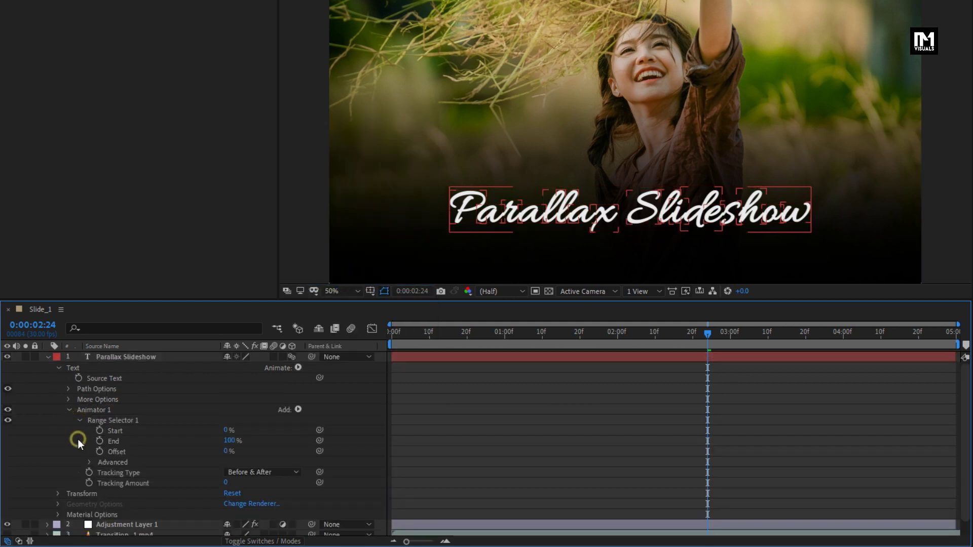
{"action": "left_click", "coordinate": [730, 336]}
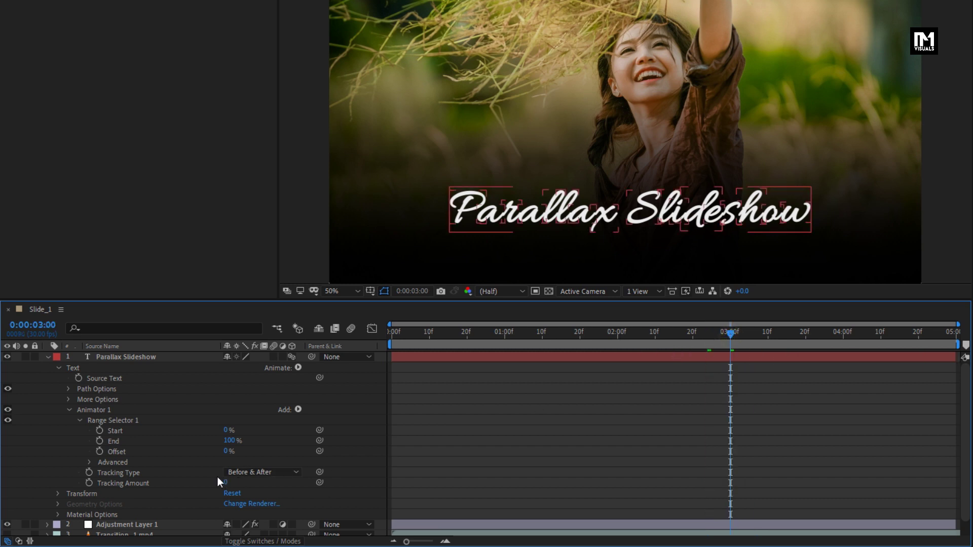
{"action": "left_click", "coordinate": [99, 452]}
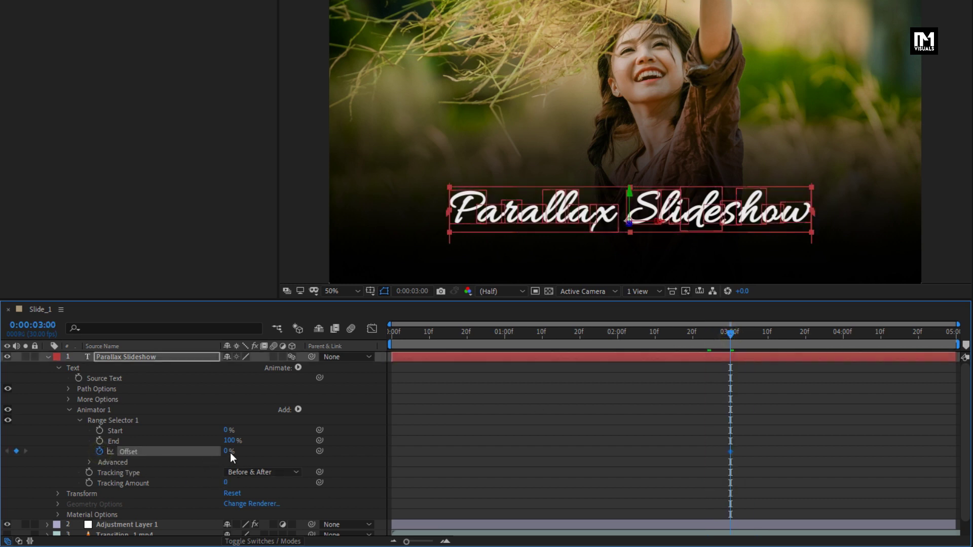
{"action": "left_click_drag", "start_coordinate": [226, 454], "coordinate": [347, 444]}
{"action": "left_click_drag", "start_coordinate": [402, 339], "coordinate": [385, 339]}
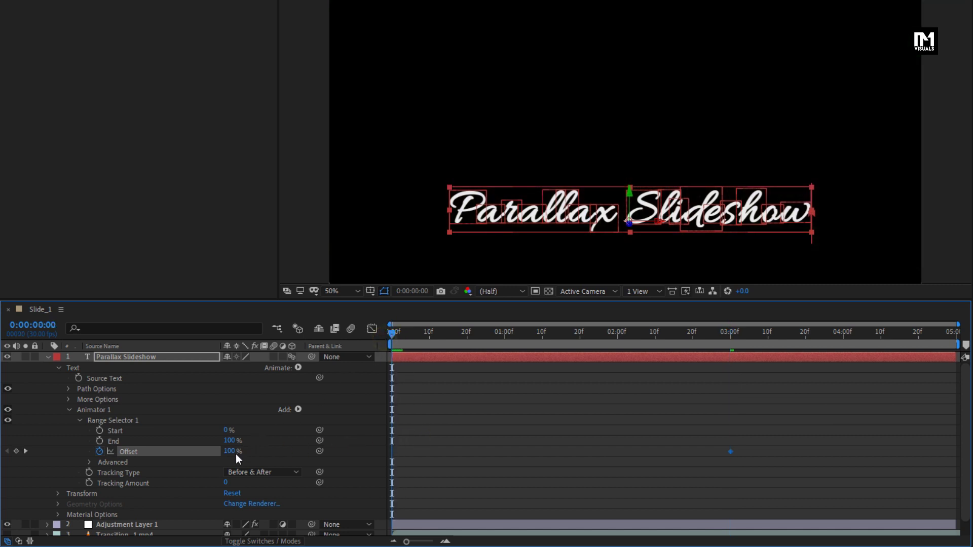
{"action": "left_click_drag", "start_coordinate": [223, 455], "coordinate": [63, 463]}
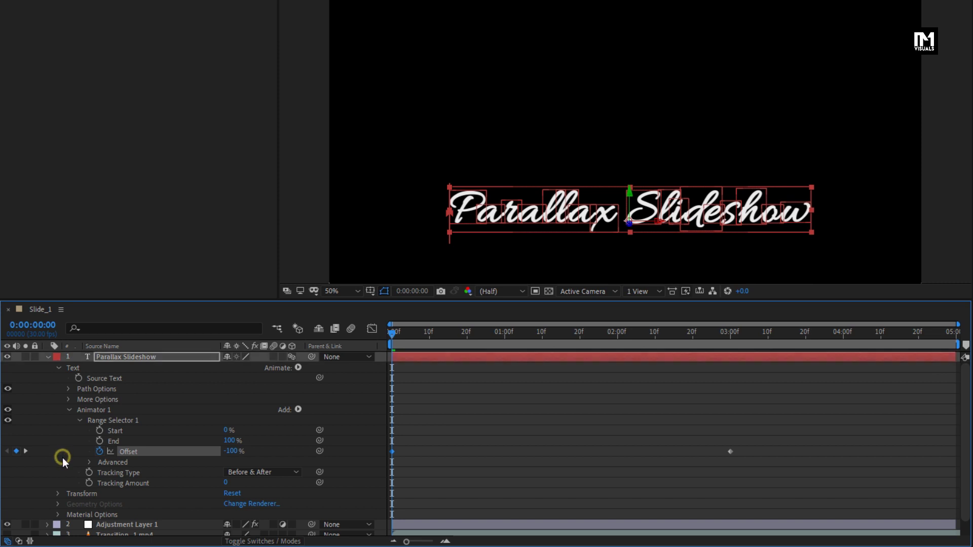
Step: In the range selector's advanced options, set Based On to Words, Shape to Ramp Up and Ease Low to 100%
{"action": "left_click", "coordinate": [89, 463]}
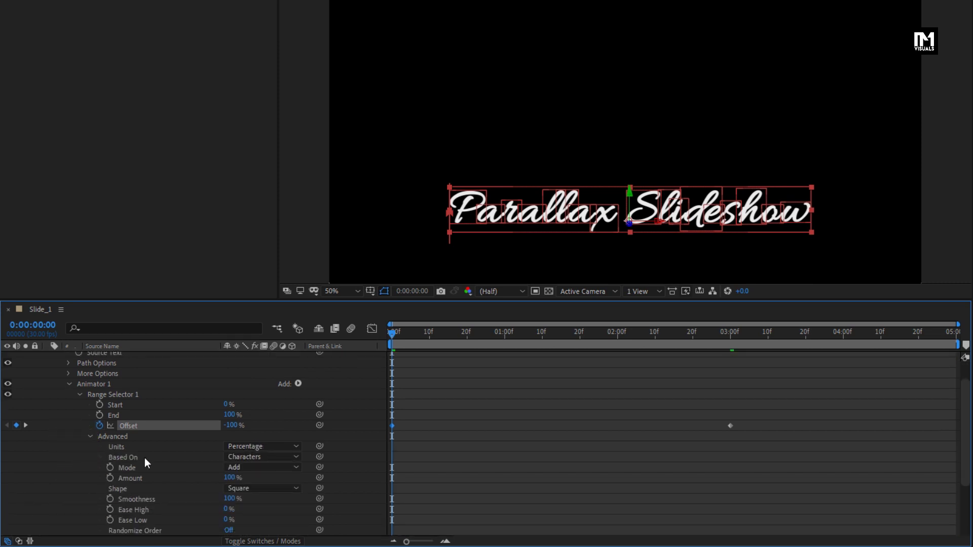
{"action": "left_click", "coordinate": [251, 457]}
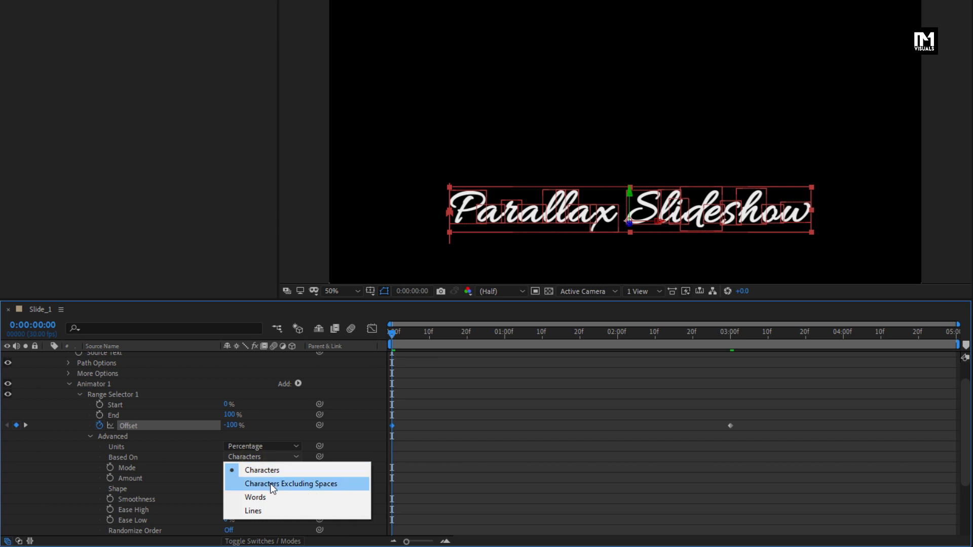
{"action": "left_click", "coordinate": [270, 498]}
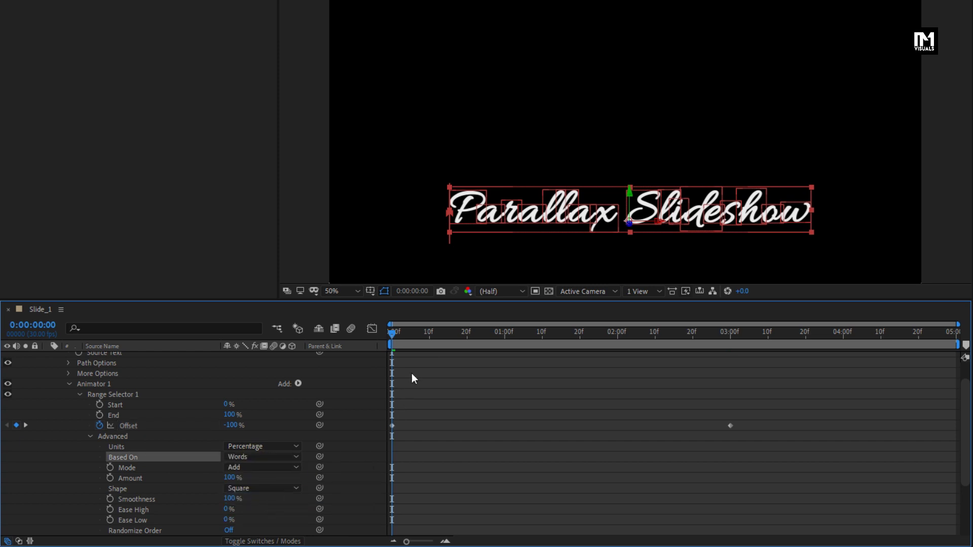
{"action": "left_click", "coordinate": [247, 496]}
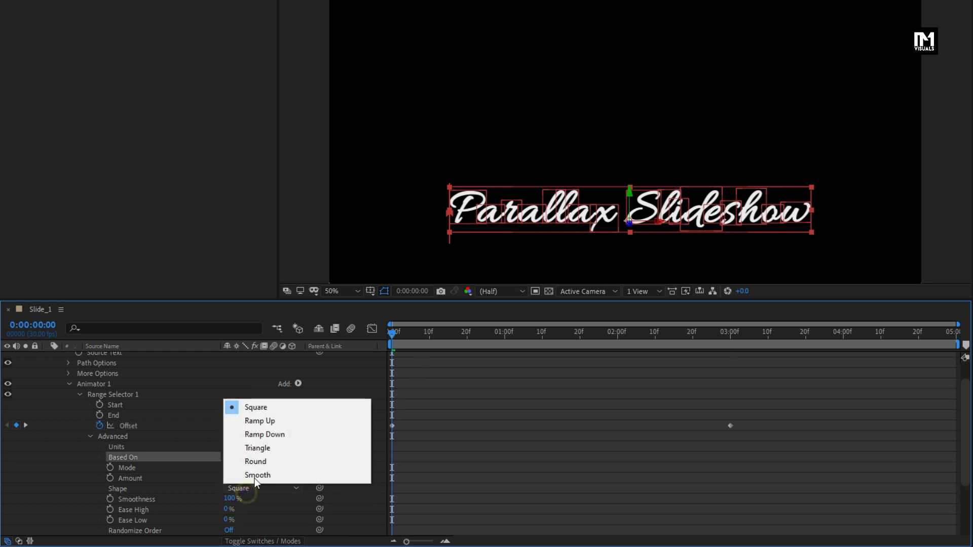
{"action": "left_click", "coordinate": [263, 426]}
{"action": "scroll", "coordinate": [262, 427], "scroll_direction": "down", "scroll_amount": 2}
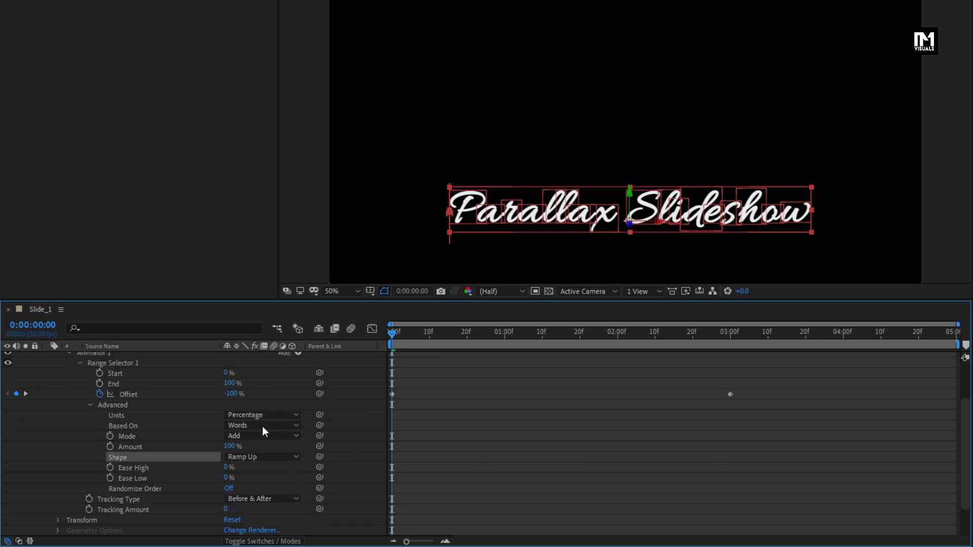
{"action": "scroll", "coordinate": [262, 426], "scroll_direction": "down", "scroll_amount": 2}
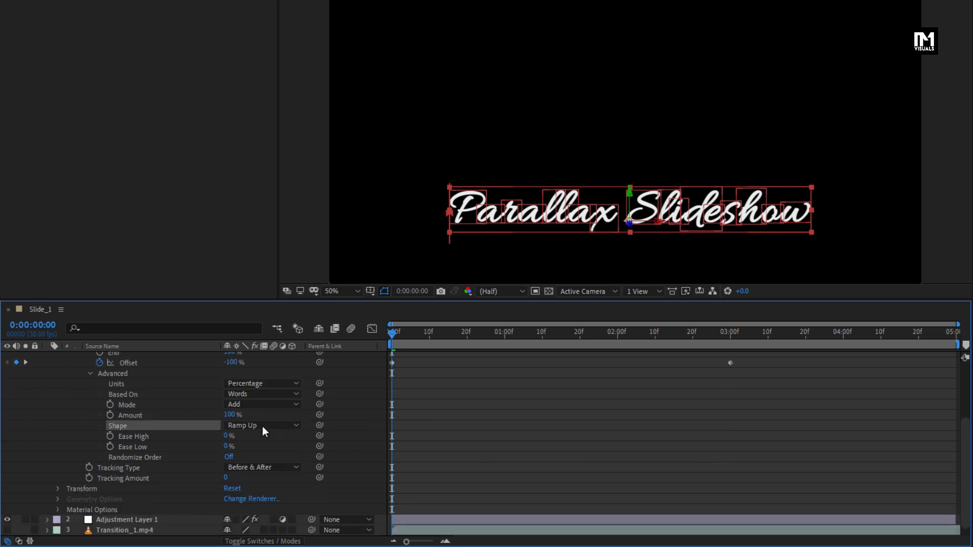
{"action": "left_click", "coordinate": [226, 447]}
{"action": "left_click", "coordinate": [209, 445]}
Step: Add a Position property to Animator 1 and set it to 0, 200, 200
{"action": "scroll", "coordinate": [209, 445], "scroll_direction": "up", "scroll_amount": 3}
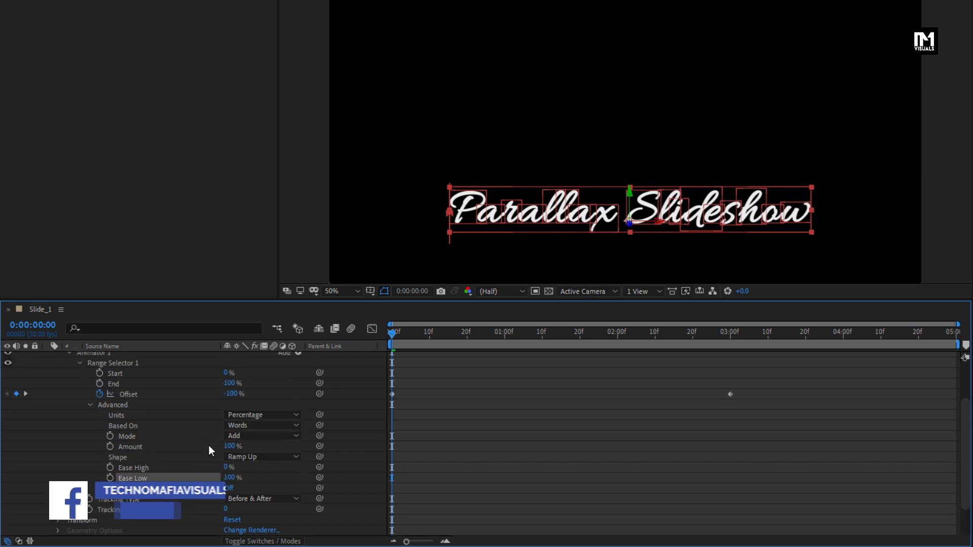
{"action": "left_click", "coordinate": [298, 384]}
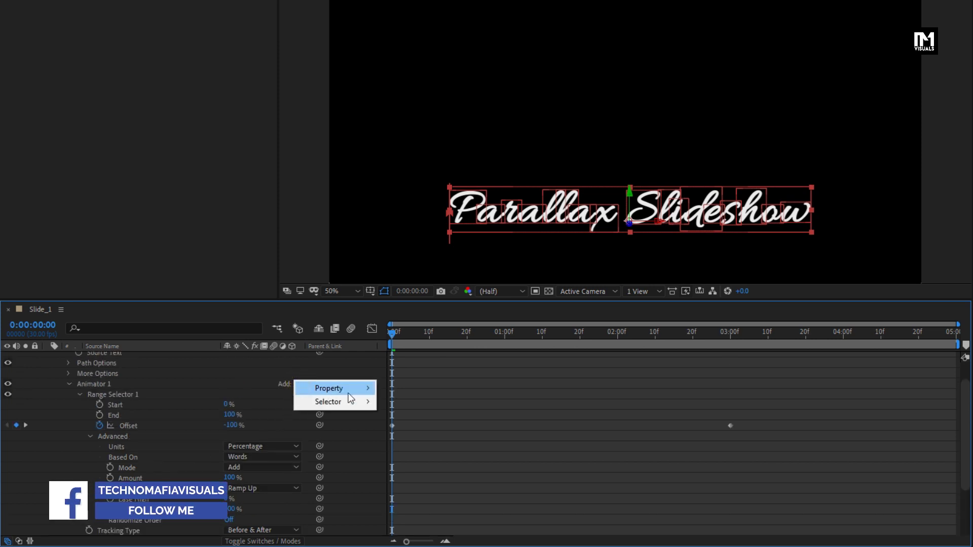
{"action": "mouse_move", "coordinate": [366, 394]}
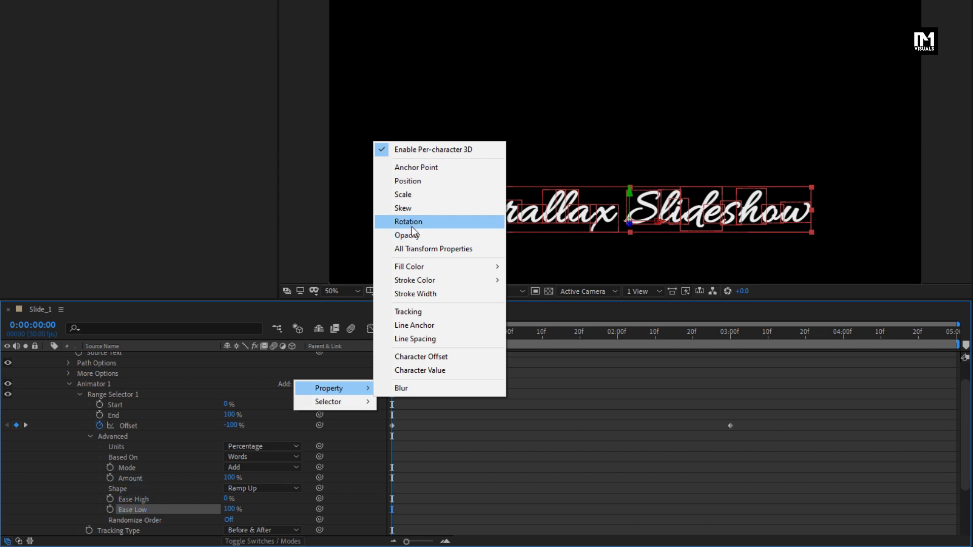
{"action": "left_click", "coordinate": [411, 184]}
{"action": "scroll", "coordinate": [296, 417], "scroll_direction": "down", "scroll_amount": 2}
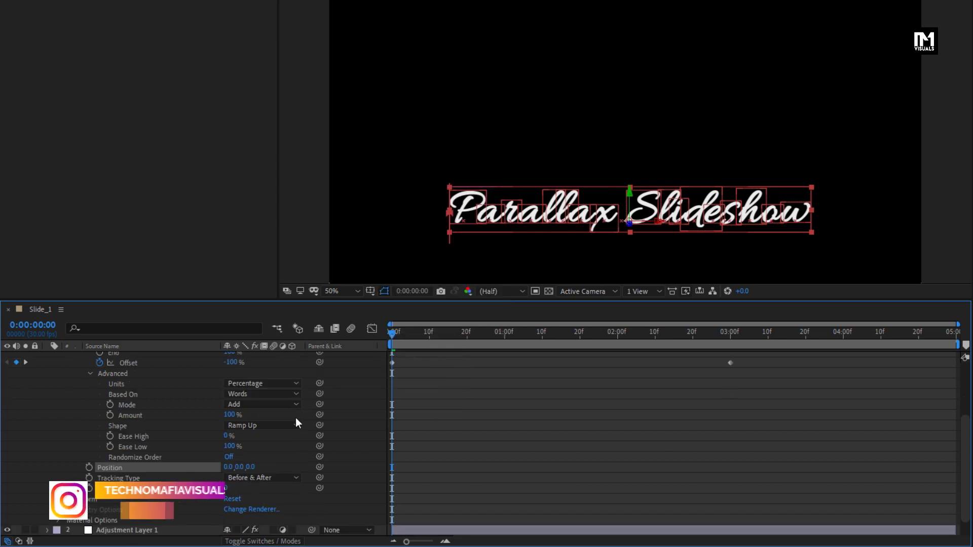
{"action": "left_click", "coordinate": [238, 467]}
{"action": "type", "text": "200"}
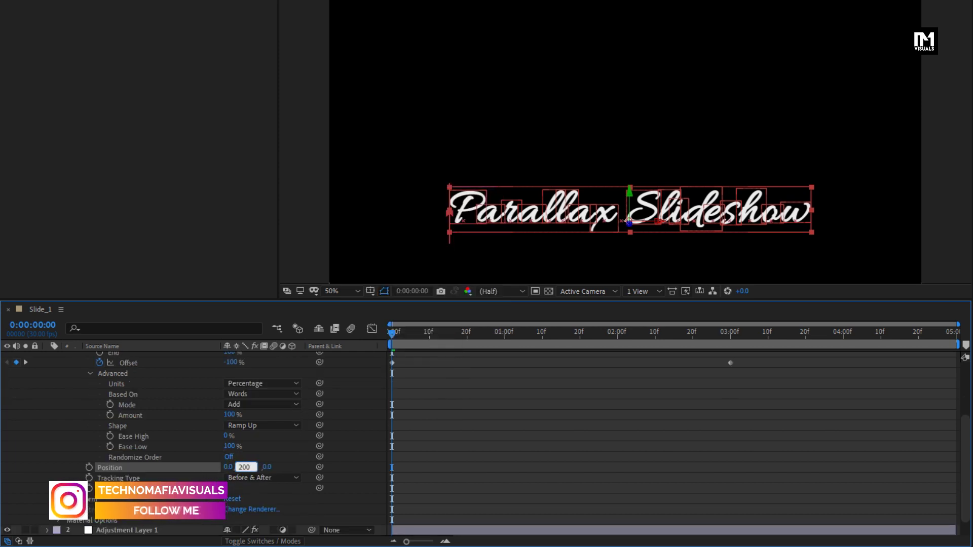
{"action": "key", "text": "Tab"}
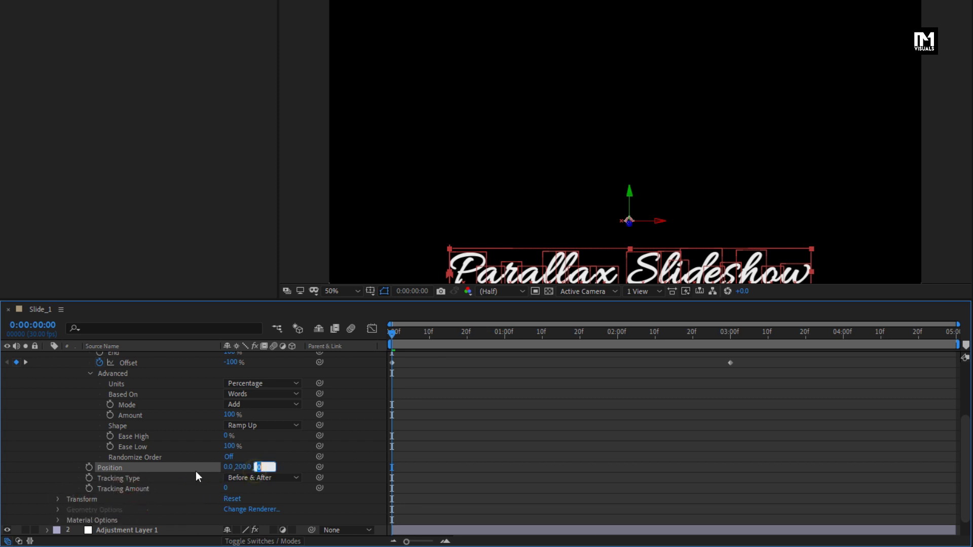
{"action": "type", "text": "200"}
{"action": "key", "text": "Return"}
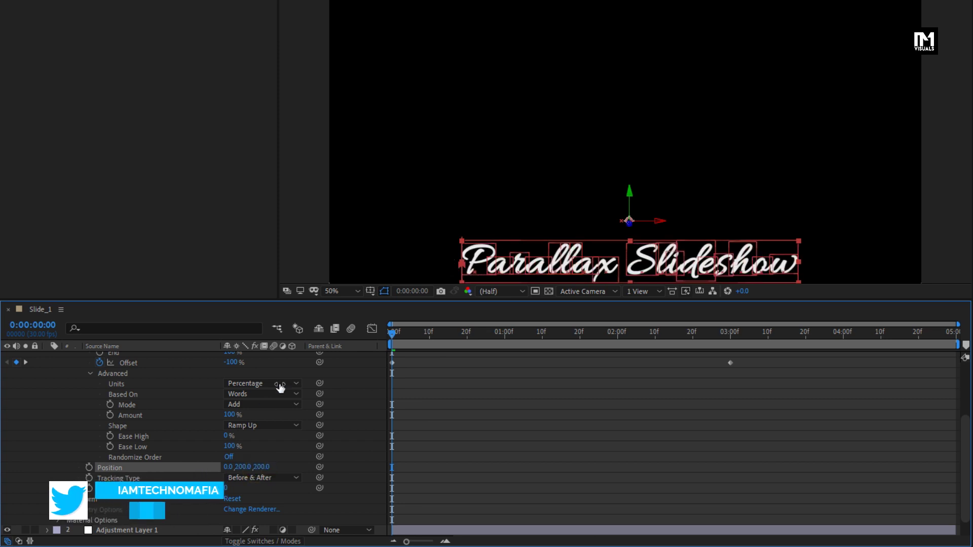
Step: Add an Opacity property to Animator 1, set it to 0% and preview the title's word-by-word reveal along the timeline
{"action": "left_click", "coordinate": [335, 291]}
{"action": "left_click", "coordinate": [342, 317]}
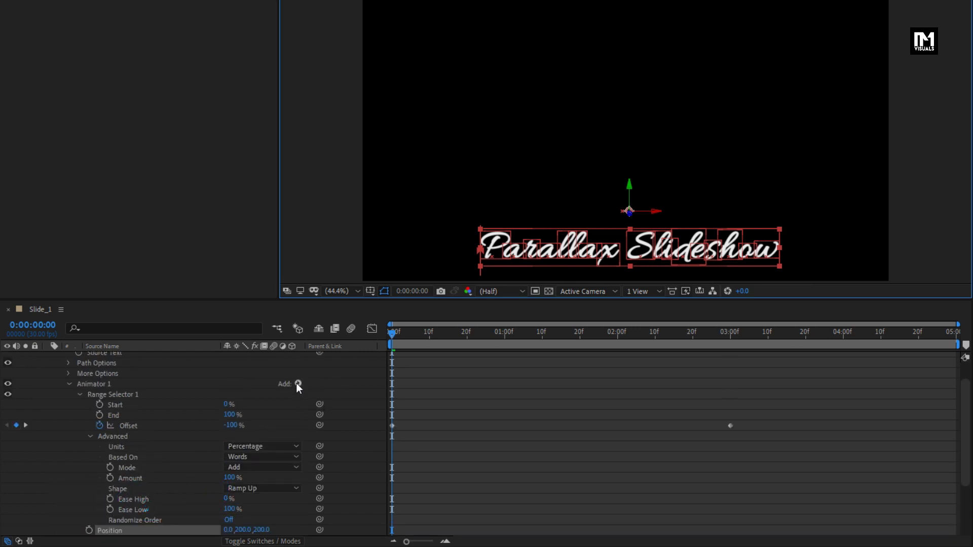
{"action": "scroll", "coordinate": [296, 384], "scroll_direction": "up", "scroll_amount": 3}
{"action": "left_click", "coordinate": [297, 409]}
{"action": "mouse_move", "coordinate": [335, 415]}
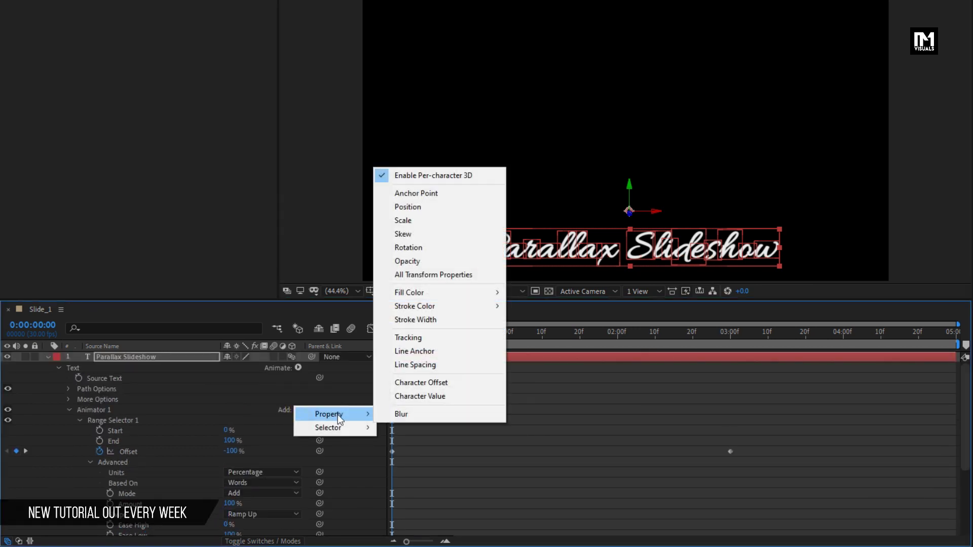
{"action": "left_click", "coordinate": [415, 261]}
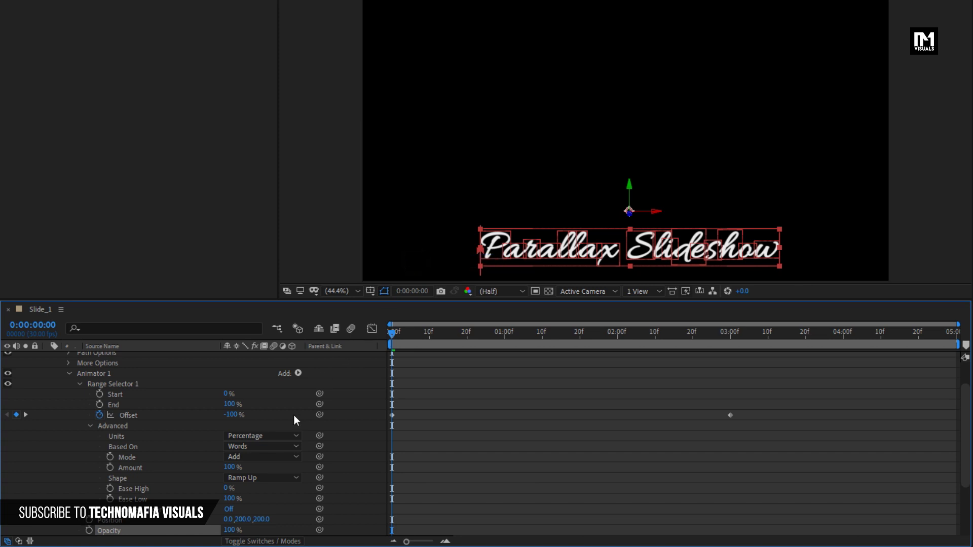
{"action": "scroll", "coordinate": [294, 415], "scroll_direction": "down", "scroll_amount": 3}
{"action": "left_click_drag", "start_coordinate": [229, 466], "coordinate": [53, 471]}
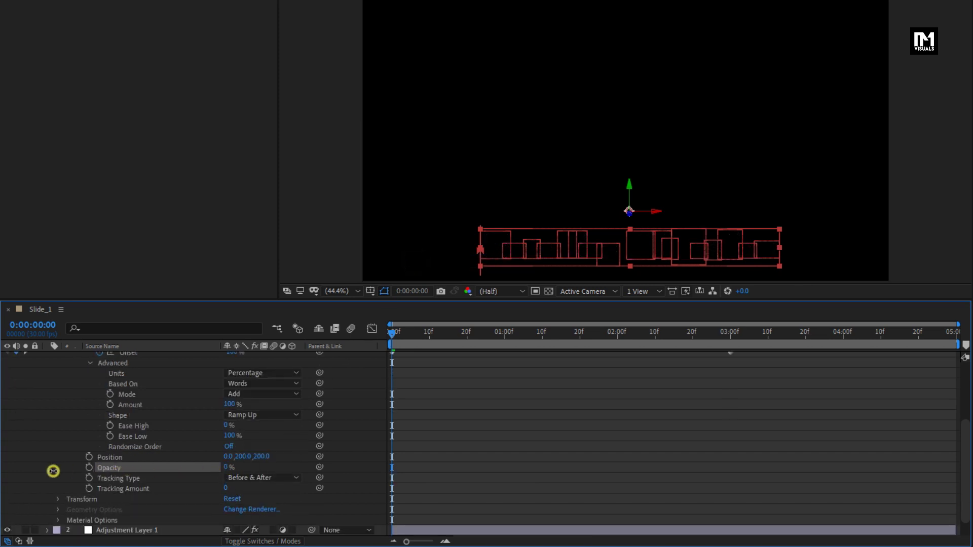
{"action": "left_click_drag", "start_coordinate": [395, 331], "coordinate": [681, 335]}
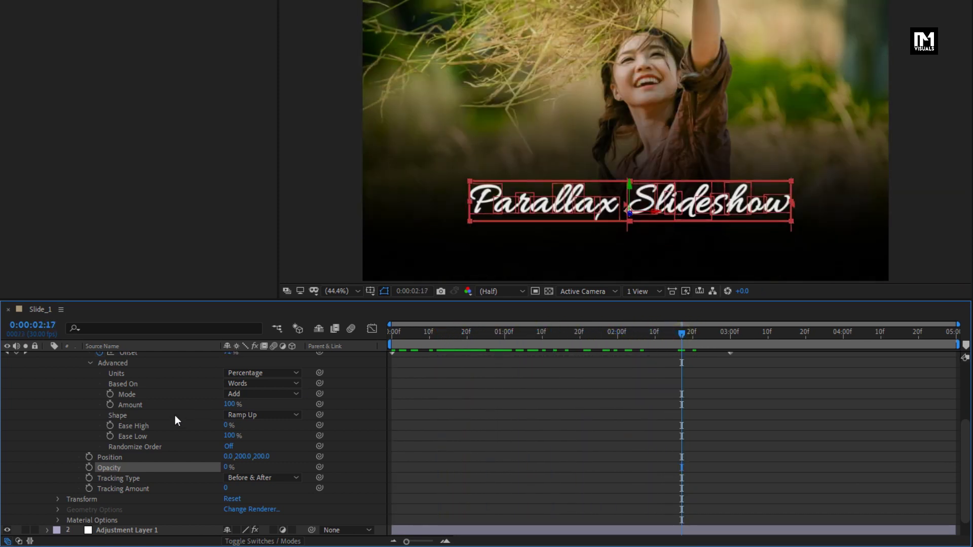
Step: Shift the Parallax Slideshow text layer to start at 0:00:01:00 and preview its delayed reveal
{"action": "scroll", "coordinate": [165, 416], "scroll_direction": "up", "scroll_amount": 3}
{"action": "scroll", "coordinate": [165, 415], "scroll_direction": "up", "scroll_amount": 1}
{"action": "left_click", "coordinate": [45, 356]}
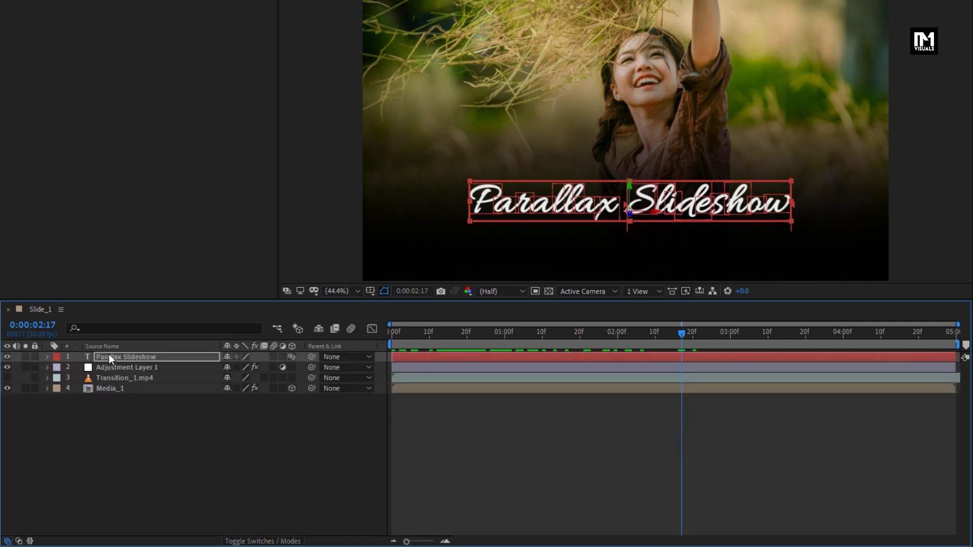
{"action": "left_click", "coordinate": [116, 355]}
{"action": "left_click", "coordinate": [505, 334]}
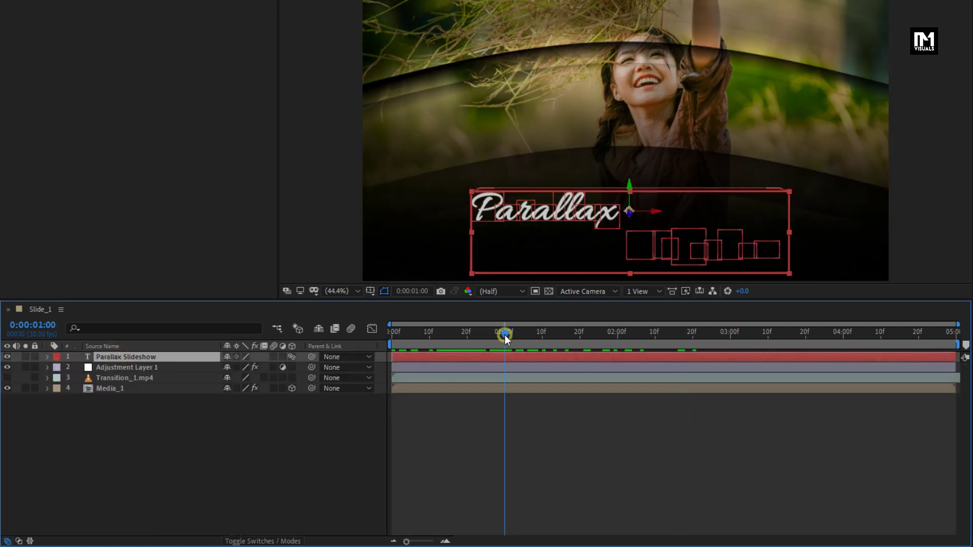
{"action": "left_click_drag", "start_coordinate": [465, 357], "coordinate": [577, 347]}
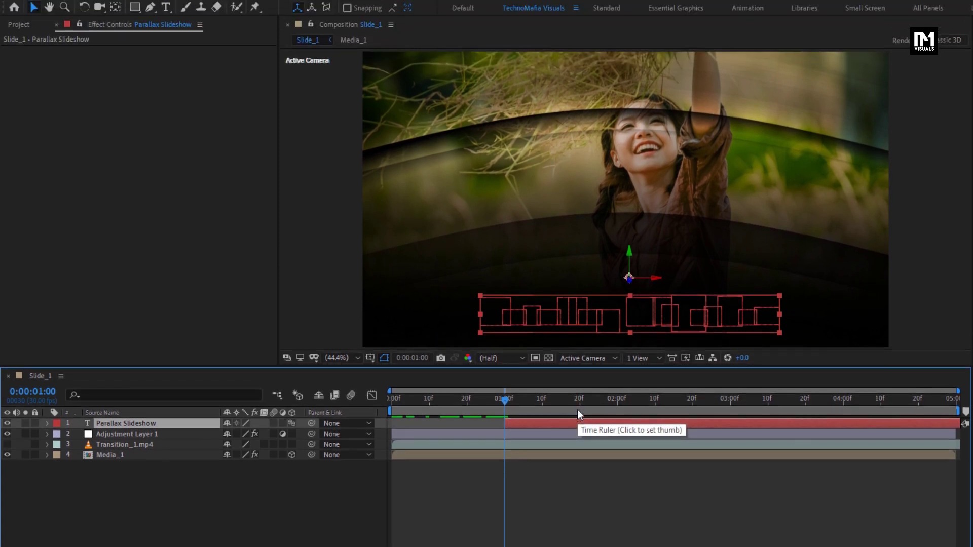
{"action": "left_click_drag", "start_coordinate": [602, 407], "coordinate": [662, 404]}
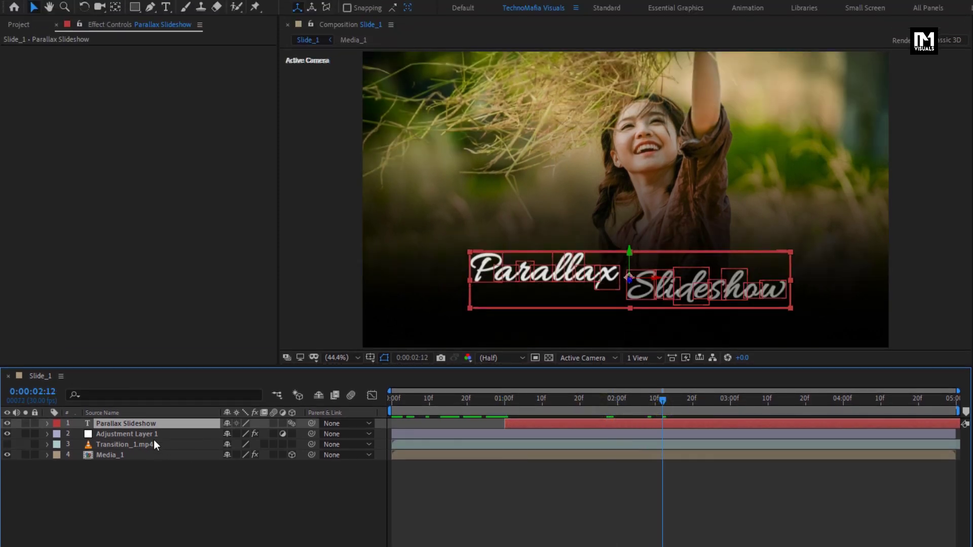
Step: Apply the Fill effect to the Parallax Slideshow text layer and set its colour to white
{"action": "left_click", "coordinate": [145, 425]}
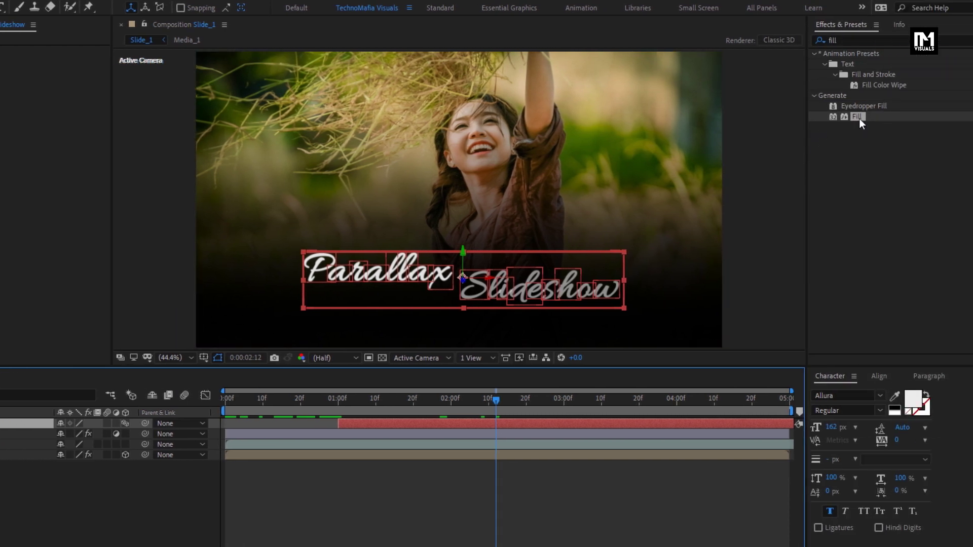
{"action": "left_click_drag", "start_coordinate": [859, 118], "coordinate": [481, 280]}
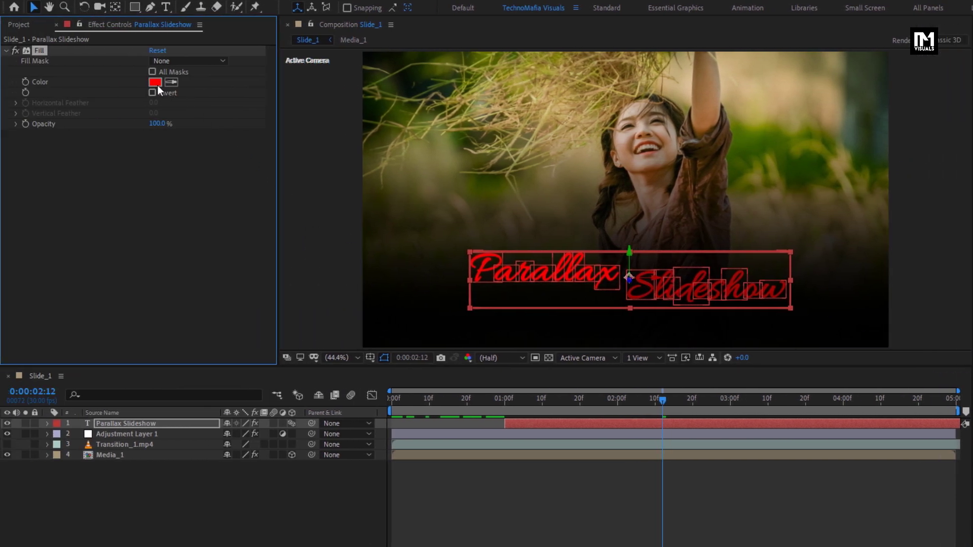
{"action": "left_click", "coordinate": [155, 82]}
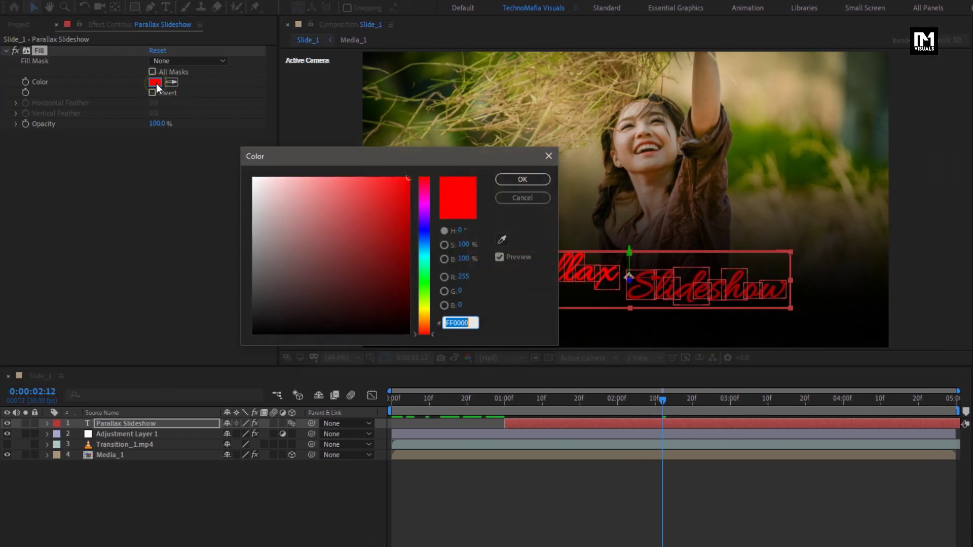
{"action": "left_click_drag", "start_coordinate": [254, 183], "coordinate": [210, 158]}
{"action": "left_click", "coordinate": [517, 180]}
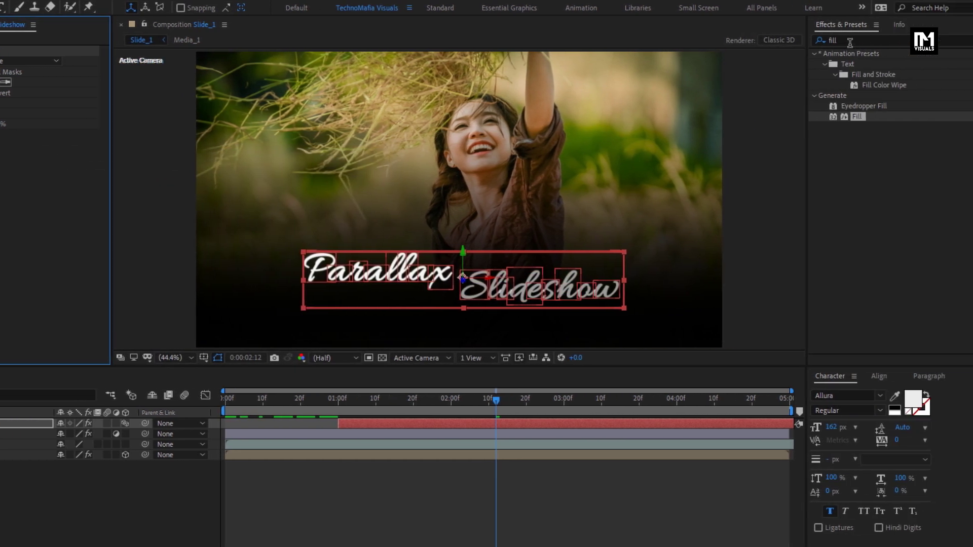
Step: Apply Drop Shadow to the Parallax Slideshow text with Opacity 100%, Distance 20 and Softness 20
{"action": "left_click", "coordinate": [808, 51]}
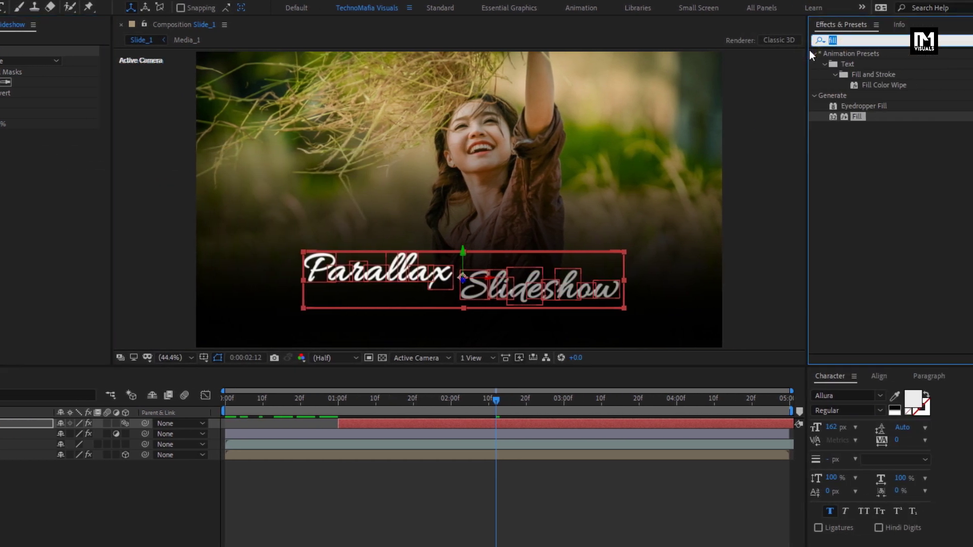
{"action": "type", "text": "drop"}
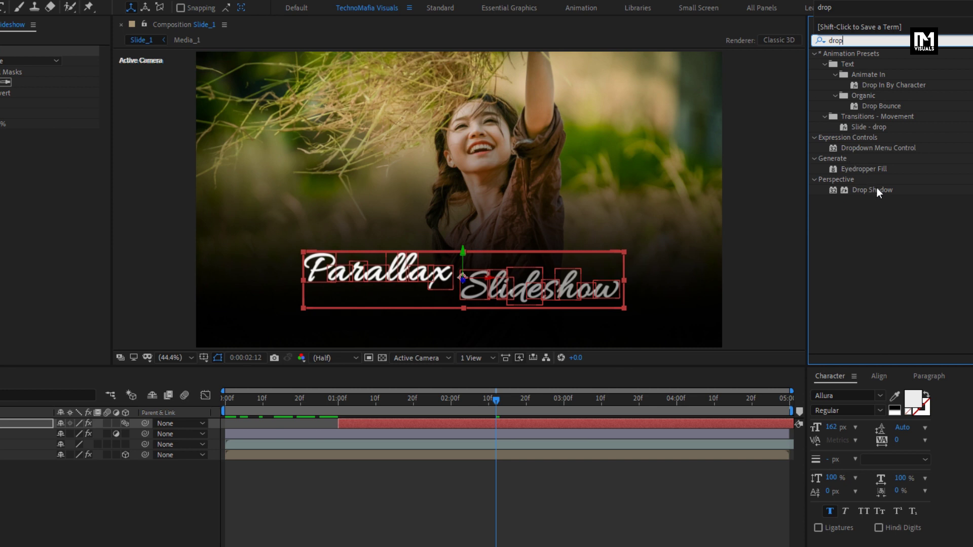
{"action": "left_click_drag", "start_coordinate": [878, 191], "coordinate": [480, 280]}
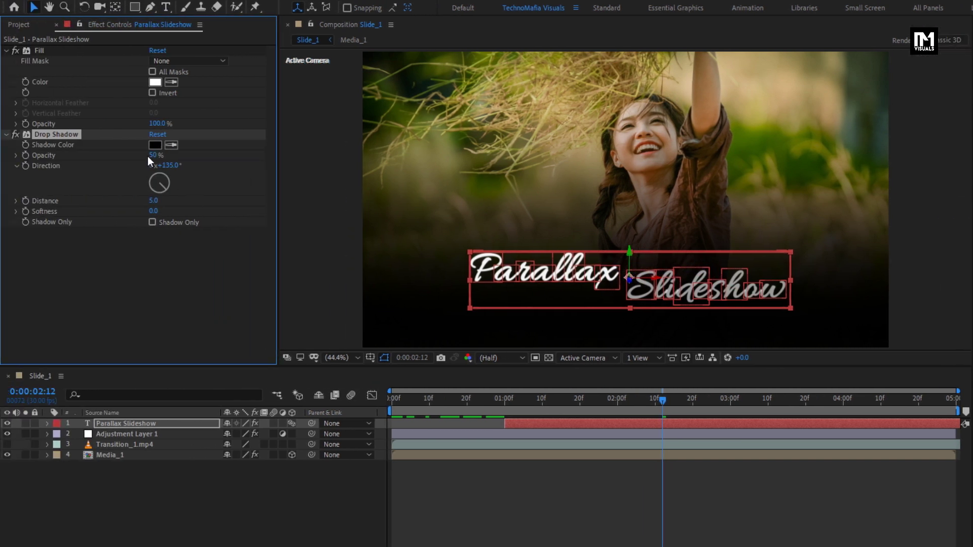
{"action": "left_click", "coordinate": [152, 156]}
{"action": "type", "text": "100"}
{"action": "key", "text": "Return"}
{"action": "left_click", "coordinate": [155, 201]}
{"action": "type", "text": "20"}
{"action": "key", "text": "Return"}
{"action": "type", "text": "20"}
{"action": "key", "text": "Return"}
Step: Add a two-node camera with the 50mm preset to Slide_1
{"action": "right_click", "coordinate": [150, 480]}
{"action": "mouse_move", "coordinate": [184, 345]}
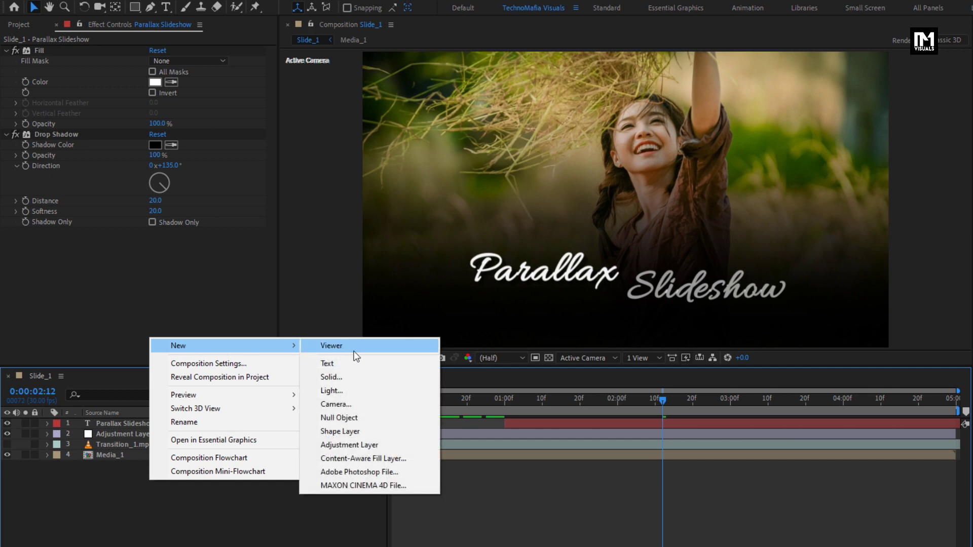
{"action": "left_click", "coordinate": [353, 401]}
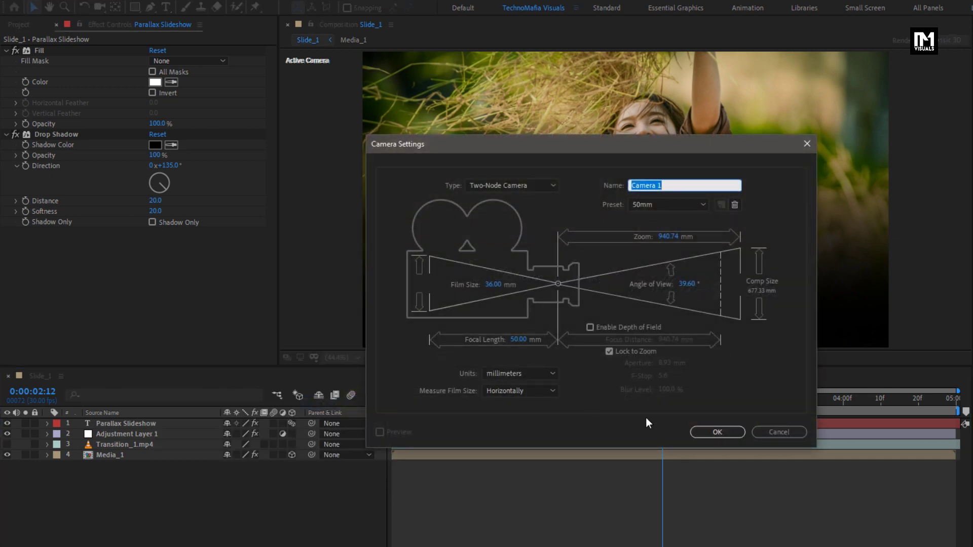
{"action": "left_click", "coordinate": [702, 431]}
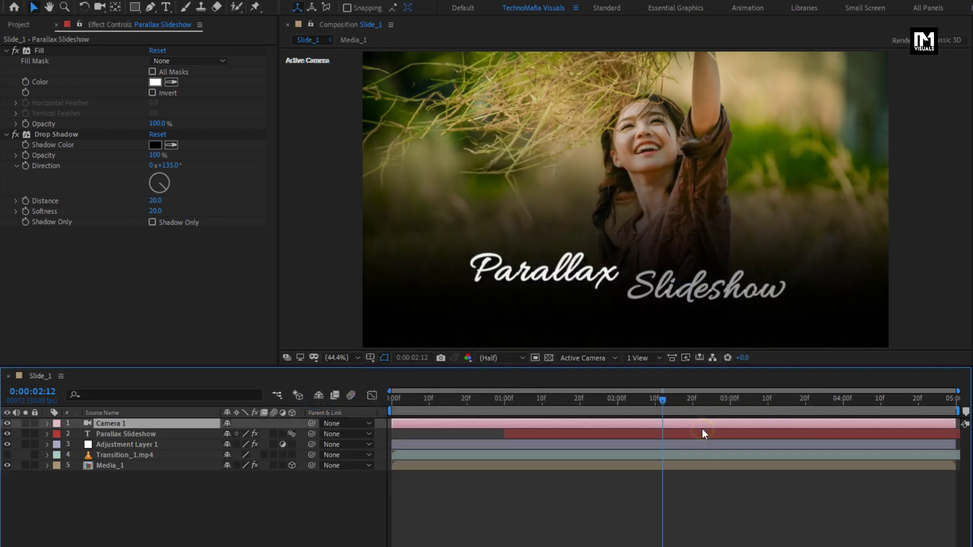
Step: Add a null object to Slide_1, make it a 3D layer and parent Camera 1 to it
{"action": "right_click", "coordinate": [196, 489]}
{"action": "mouse_move", "coordinate": [223, 355]}
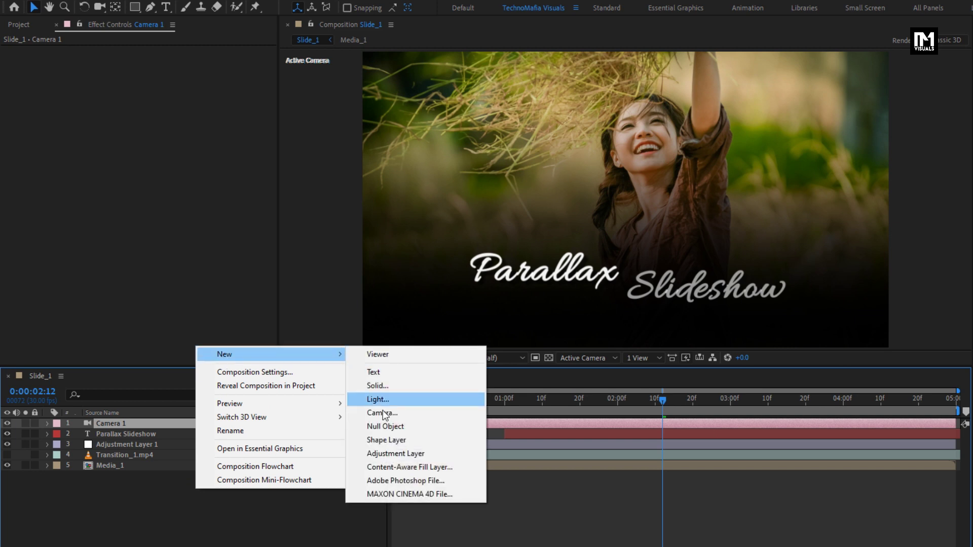
{"action": "left_click", "coordinate": [384, 426]}
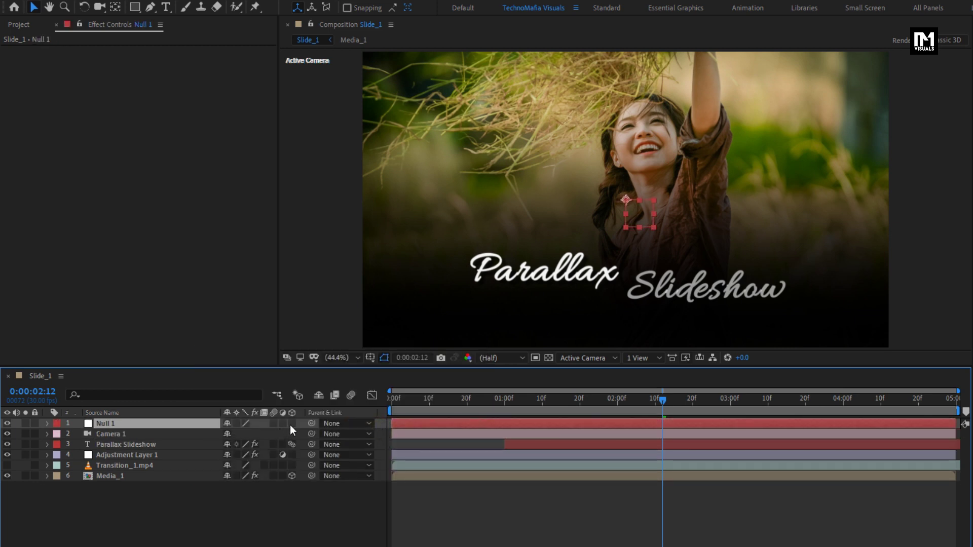
{"action": "left_click", "coordinate": [292, 423]}
{"action": "left_click", "coordinate": [169, 433]}
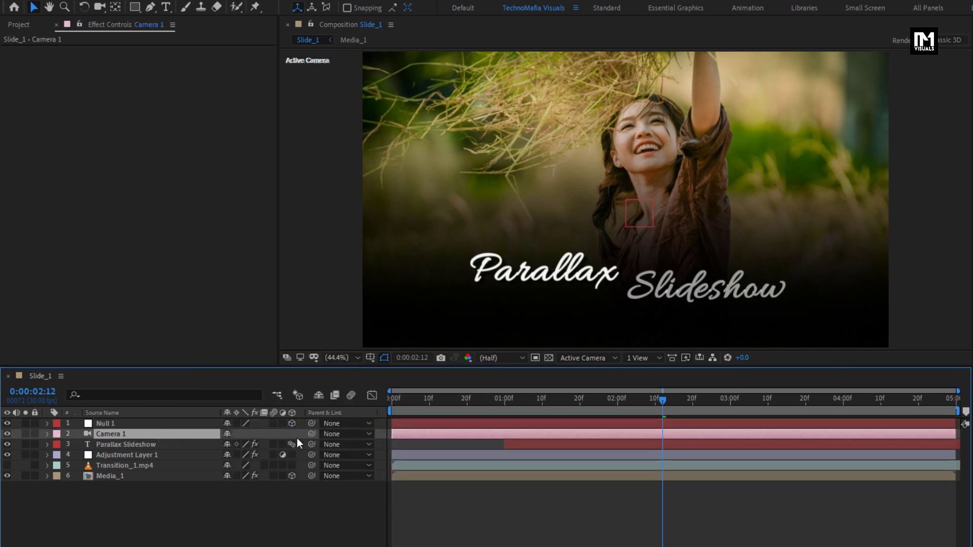
{"action": "left_click", "coordinate": [339, 434]}
{"action": "left_click", "coordinate": [345, 460]}
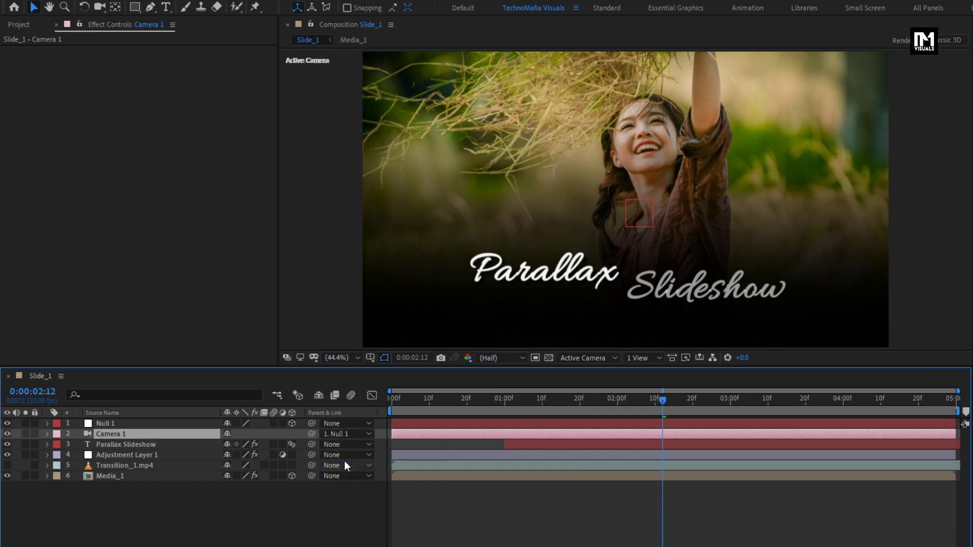
Step: Set a Position keyframe on Null 1 at 0:00:04:00
{"action": "key", "text": "p"}
{"action": "left_click", "coordinate": [146, 422]}
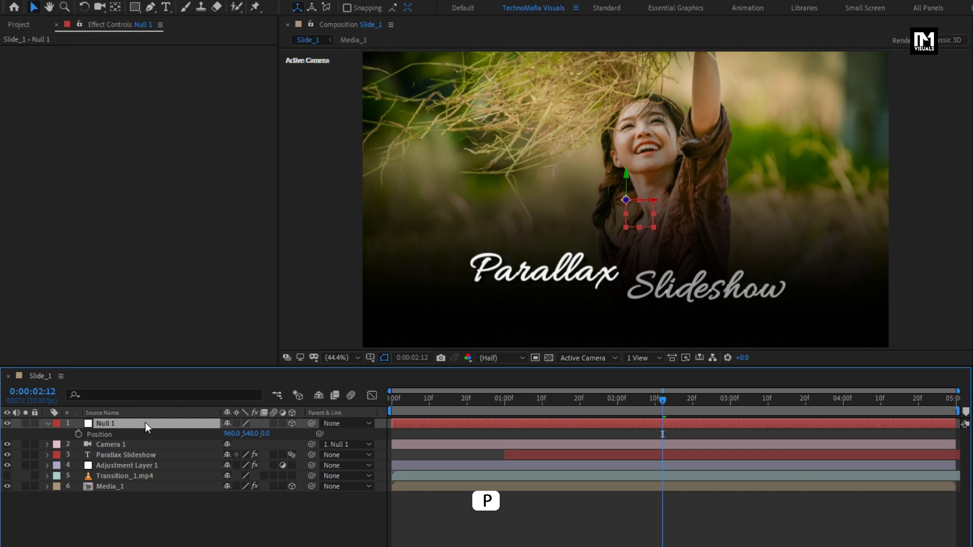
{"action": "left_click", "coordinate": [843, 403]}
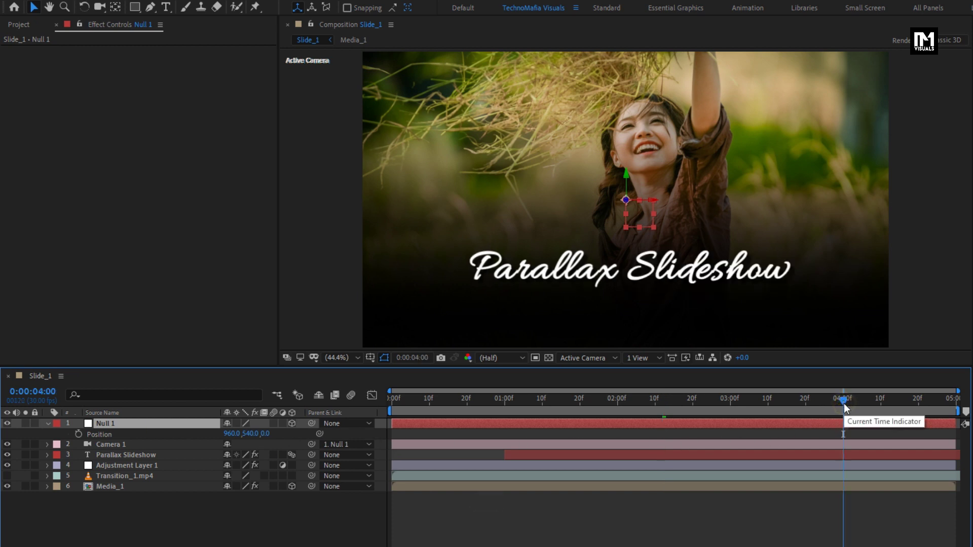
{"action": "left_click", "coordinate": [79, 434]}
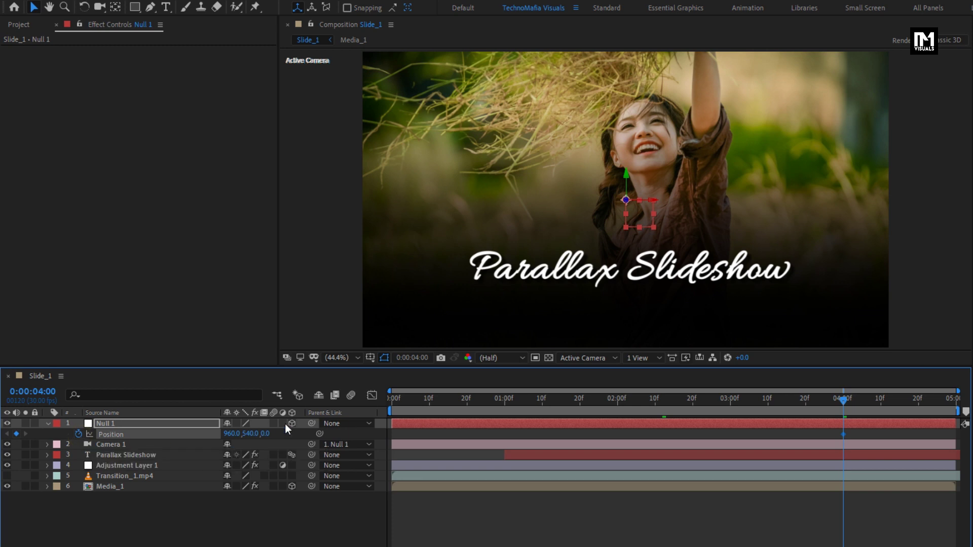
Step: Keyframe Null 1's Position at 0:00:00:00 to 960, 209, 2072
{"action": "left_click", "coordinate": [390, 403]}
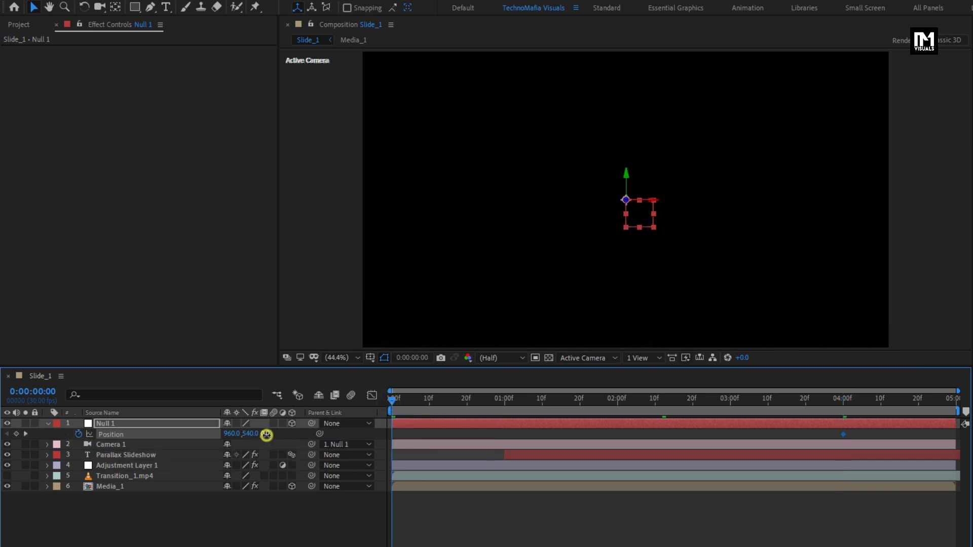
{"action": "left_click_drag", "start_coordinate": [267, 435], "coordinate": [302, 432]}
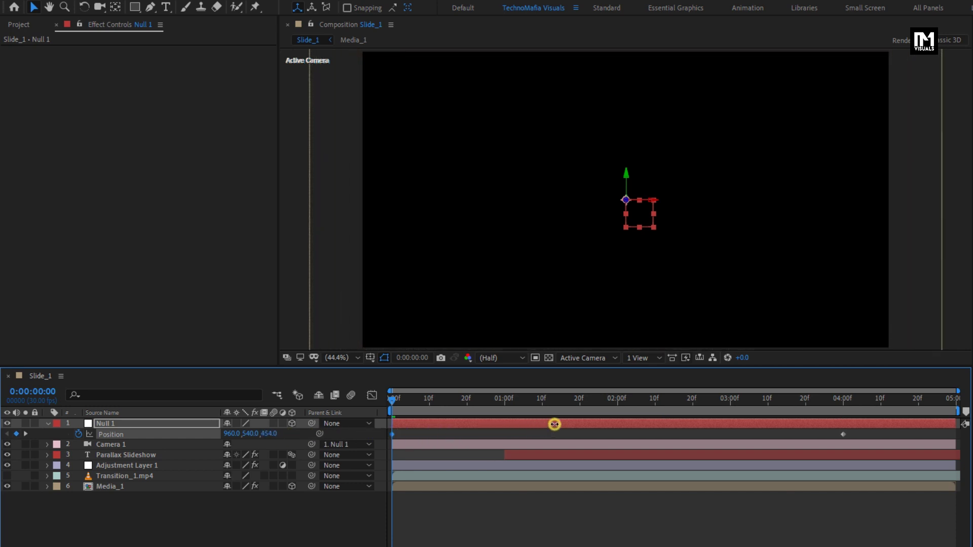
{"action": "left_click_drag", "start_coordinate": [554, 424], "coordinate": [635, 420]}
{"action": "left_click_drag", "start_coordinate": [276, 440], "coordinate": [518, 422]}
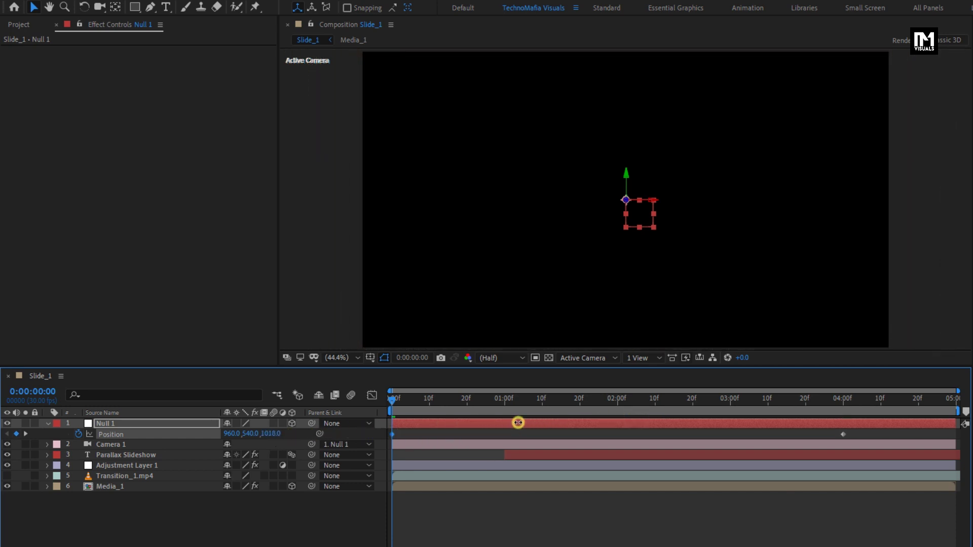
{"action": "left_click_drag", "start_coordinate": [325, 432], "coordinate": [603, 429]}
{"action": "left_click_drag", "start_coordinate": [416, 399], "coordinate": [373, 406]}
{"action": "left_click_drag", "start_coordinate": [248, 434], "coordinate": [118, 437]}
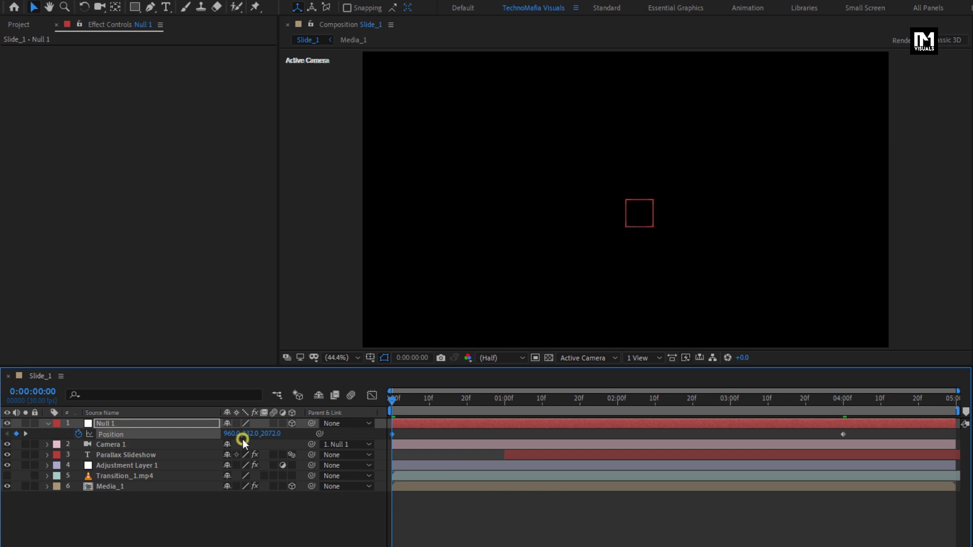
{"action": "left_click_drag", "start_coordinate": [250, 434], "coordinate": [222, 436]}
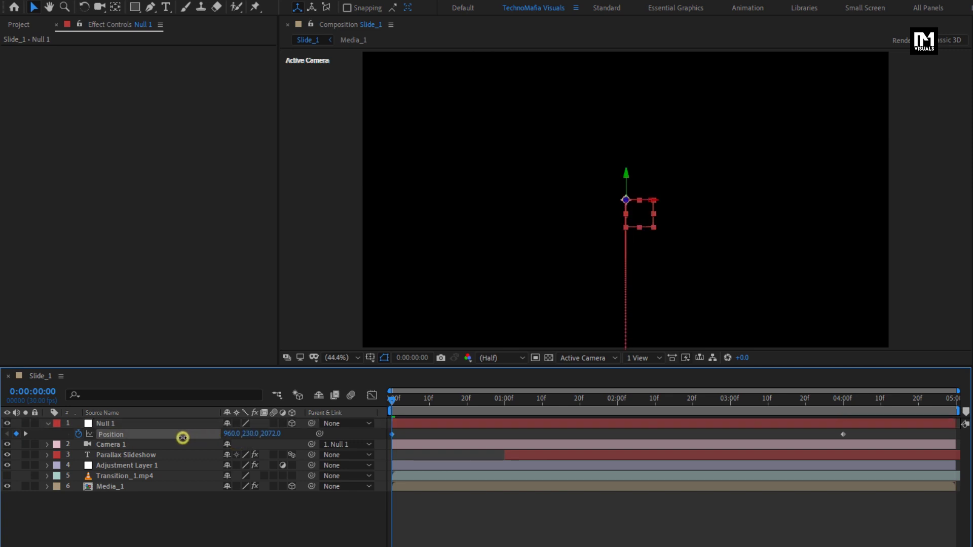
{"action": "left_click_drag", "start_coordinate": [171, 439], "coordinate": [172, 444]}
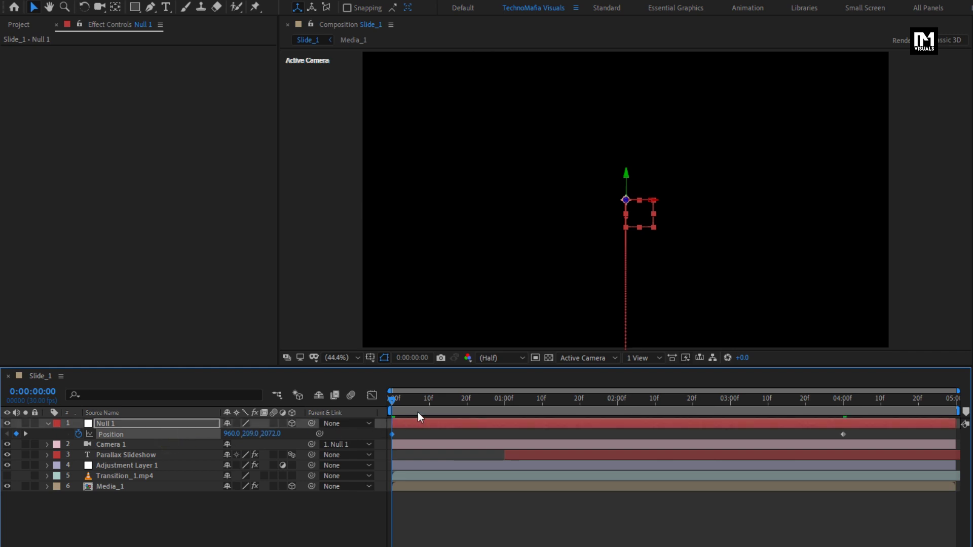
Step: Keyframe Null 1's Position at 0:00:04:29 to 960, 702, -759
{"action": "left_click_drag", "start_coordinate": [410, 404], "coordinate": [954, 399]}
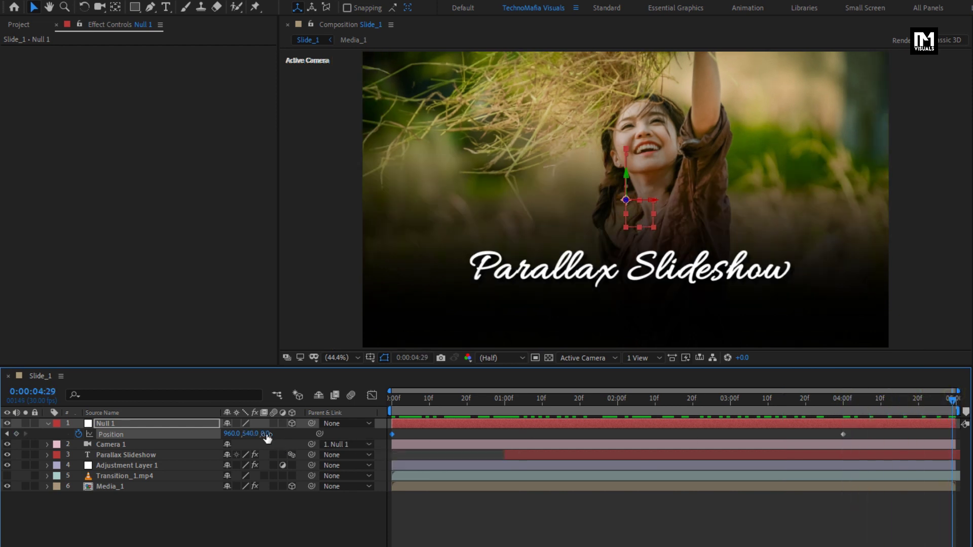
{"action": "left_click_drag", "start_coordinate": [249, 435], "coordinate": [352, 432]}
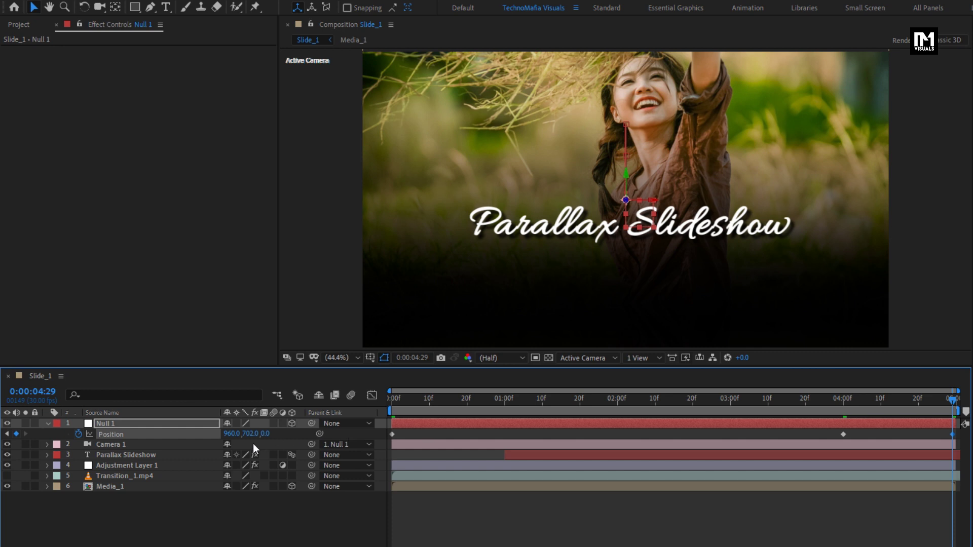
{"action": "left_click_drag", "start_coordinate": [266, 435], "coordinate": [101, 434]}
{"action": "left_click_drag", "start_coordinate": [272, 436], "coordinate": [120, 438]}
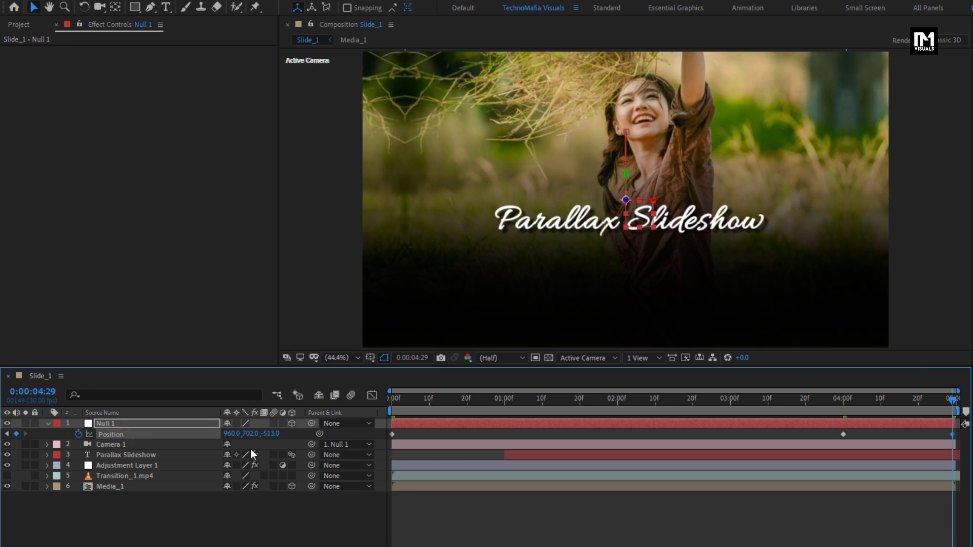
{"action": "left_click_drag", "start_coordinate": [270, 437], "coordinate": [246, 440]}
{"action": "left_click_drag", "start_coordinate": [214, 440], "coordinate": [127, 447]}
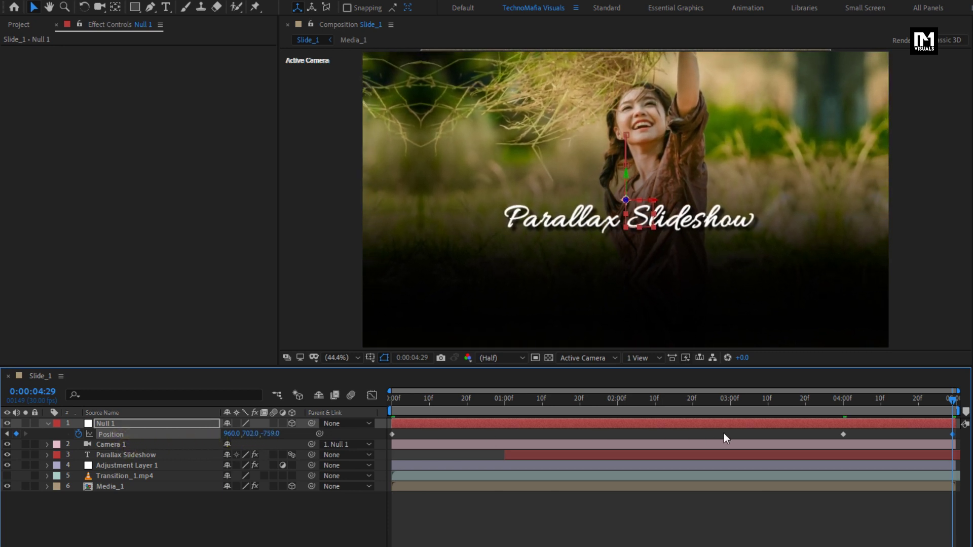
Step: Apply Easy Ease to all three Position keyframes of Null 1
{"action": "mouse_move", "coordinate": [845, 402]}
{"action": "left_mouse_down"}
{"action": "mouse_move", "coordinate": [954, 403]}
{"action": "mouse_move", "coordinate": [839, 401]}
{"action": "left_mouse_up"}
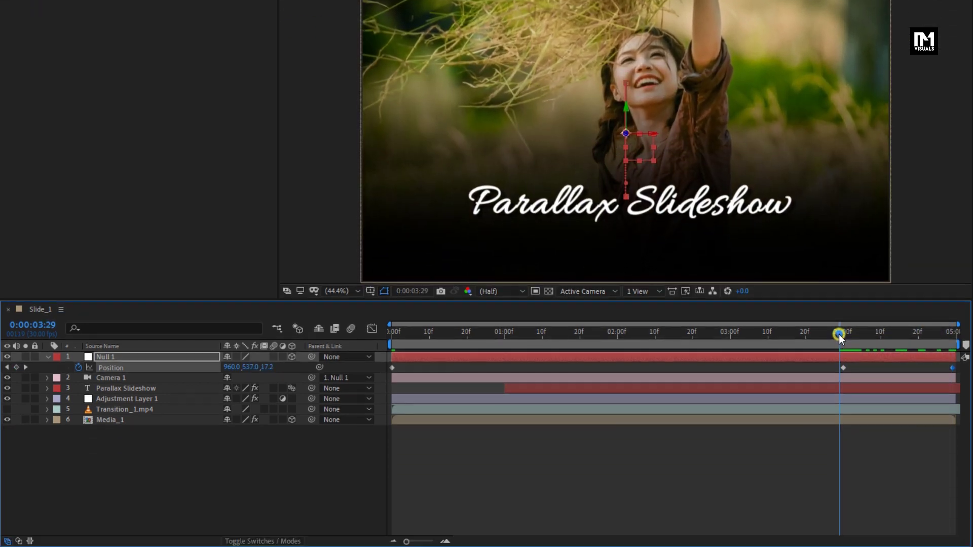
{"action": "left_click_drag", "start_coordinate": [939, 364], "coordinate": [385, 378]}
{"action": "right_click", "coordinate": [391, 368]}
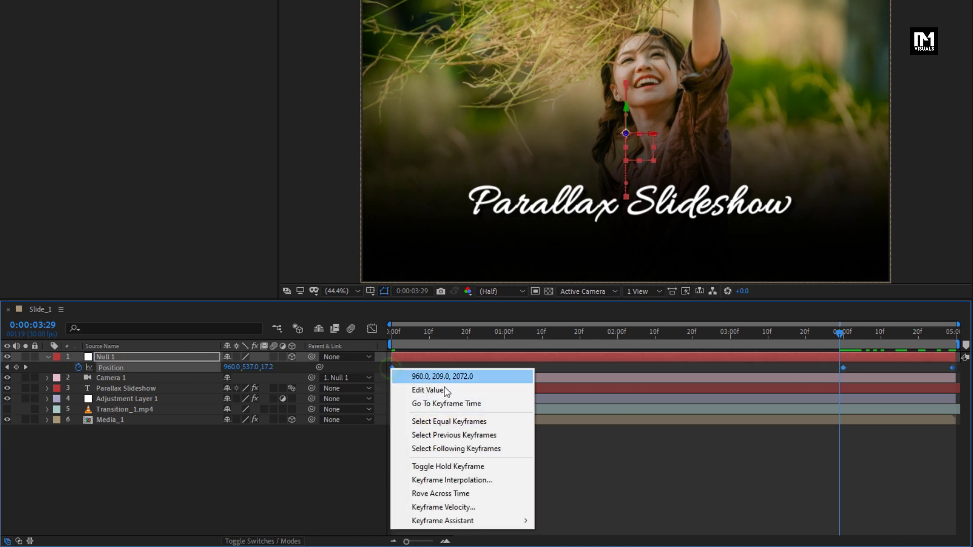
{"action": "mouse_move", "coordinate": [498, 518]}
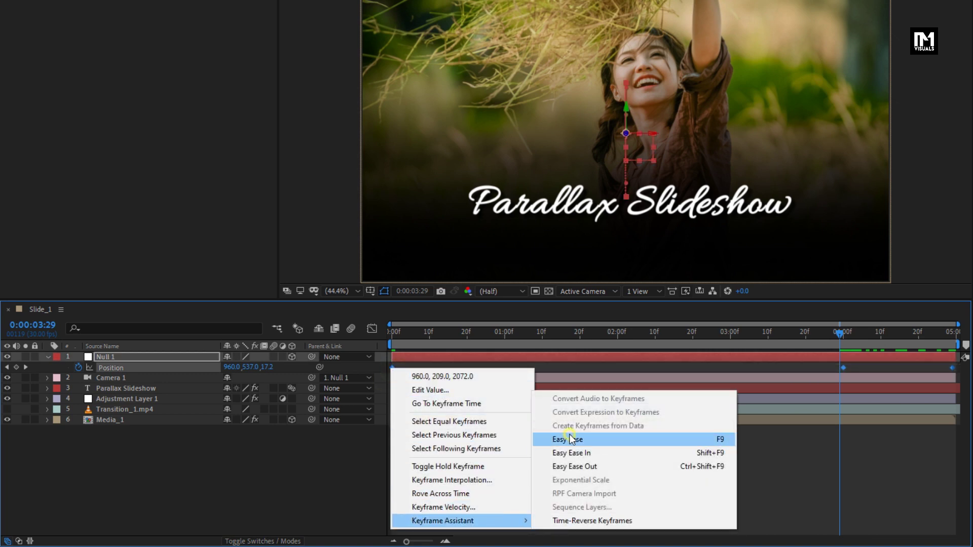
{"action": "left_click", "coordinate": [575, 438]}
Step: Reshape Null 1's Position speed graph so the first move peaks early and the second rises more sharply, and preview the camera motion
{"action": "left_click", "coordinate": [374, 328]}
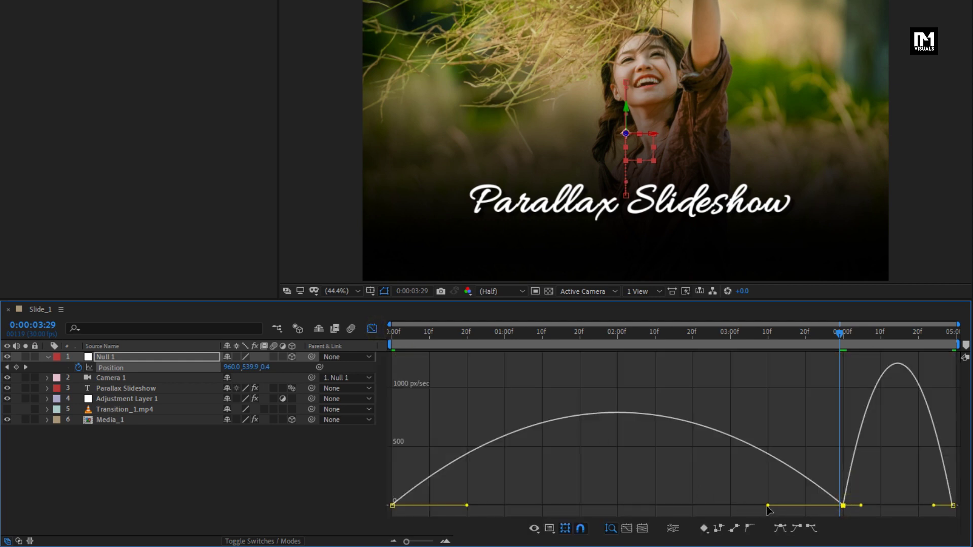
{"action": "left_click_drag", "start_coordinate": [767, 506], "coordinate": [597, 504]}
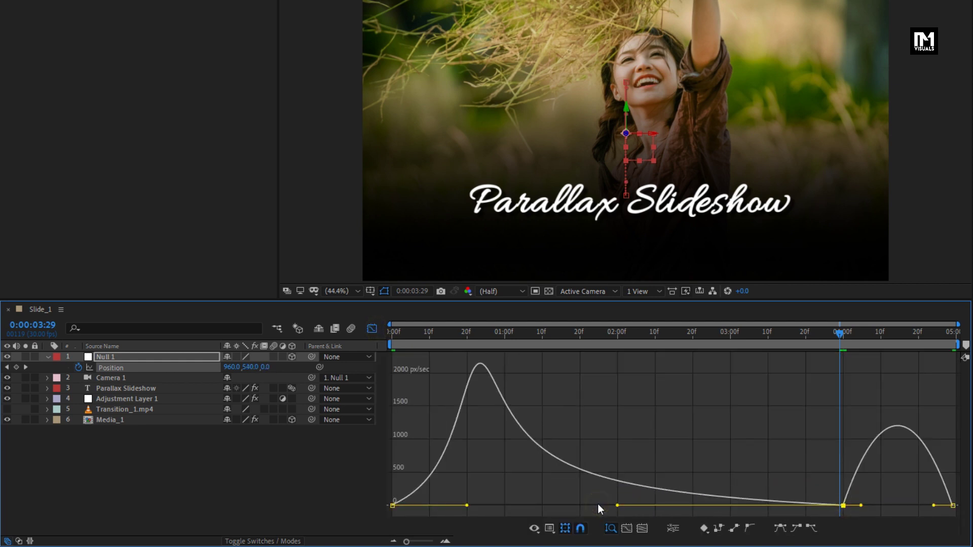
{"action": "left_click", "coordinate": [861, 506]}
{"action": "mouse_move", "coordinate": [862, 506]}
{"action": "left_mouse_down"}
{"action": "mouse_move", "coordinate": [916, 506]}
{"action": "mouse_move", "coordinate": [866, 507]}
{"action": "left_mouse_up"}
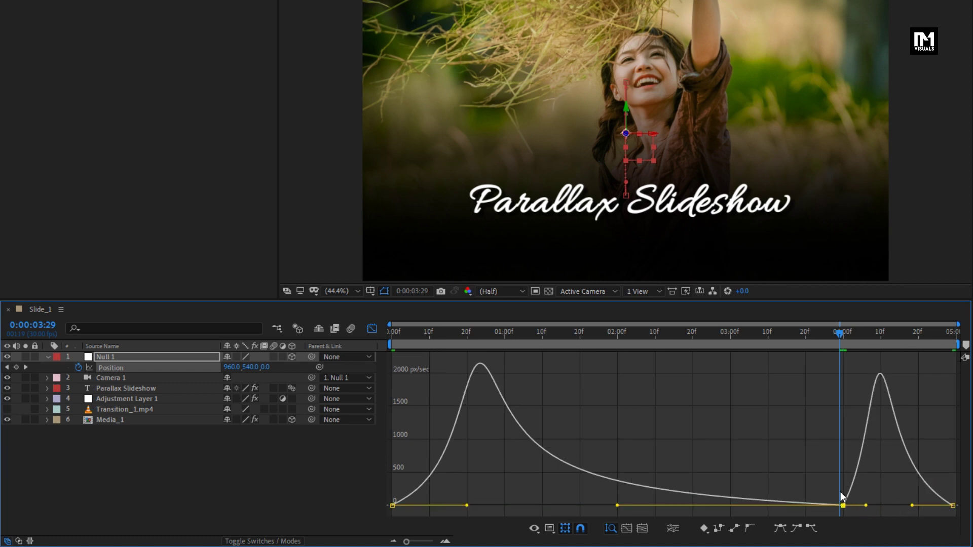
{"action": "left_click", "coordinate": [372, 329]}
{"action": "left_click", "coordinate": [391, 330]}
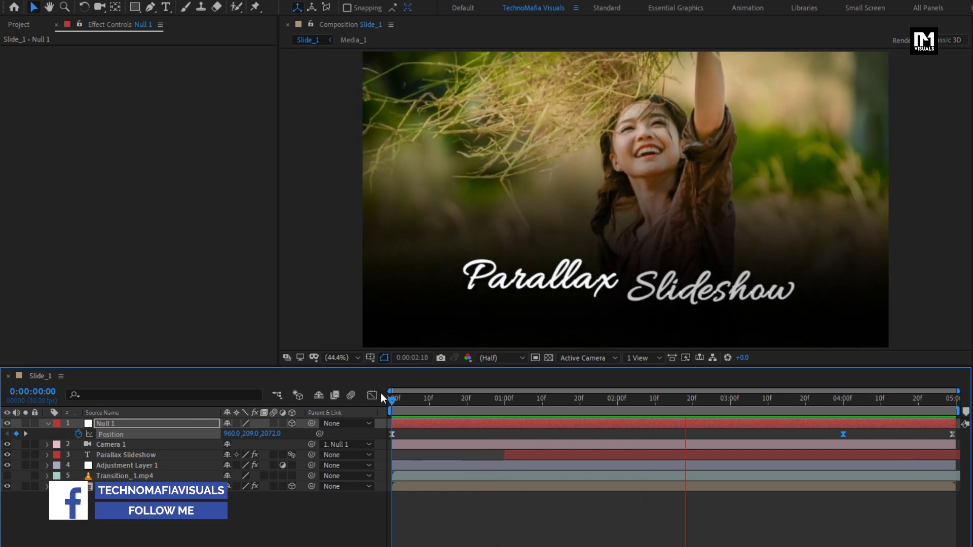
{"action": "key", "text": "space"}
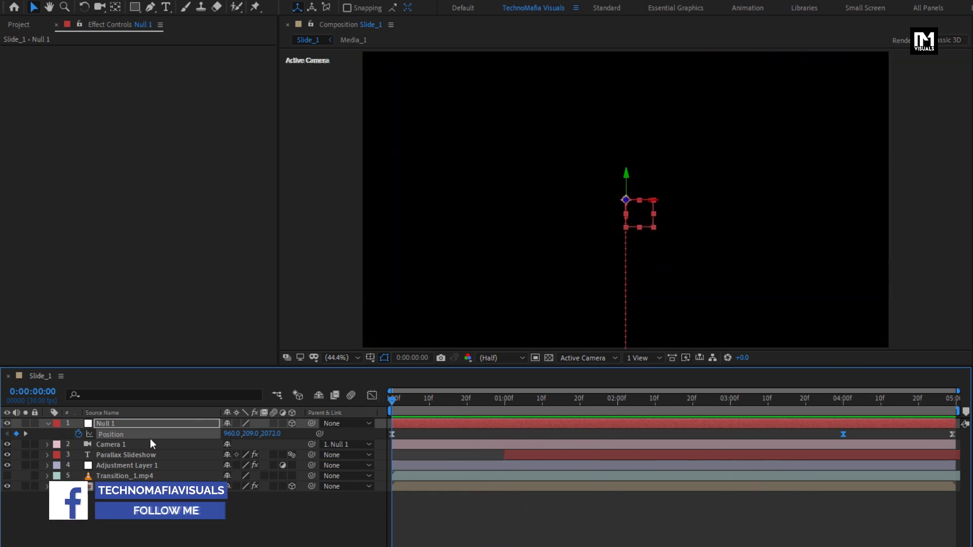
Step: Collapse Null 1's properties and check the finished Slide_1 frame at 0:00:03:06
{"action": "left_click", "coordinate": [45, 427]}
{"action": "left_click", "coordinate": [12, 25]}
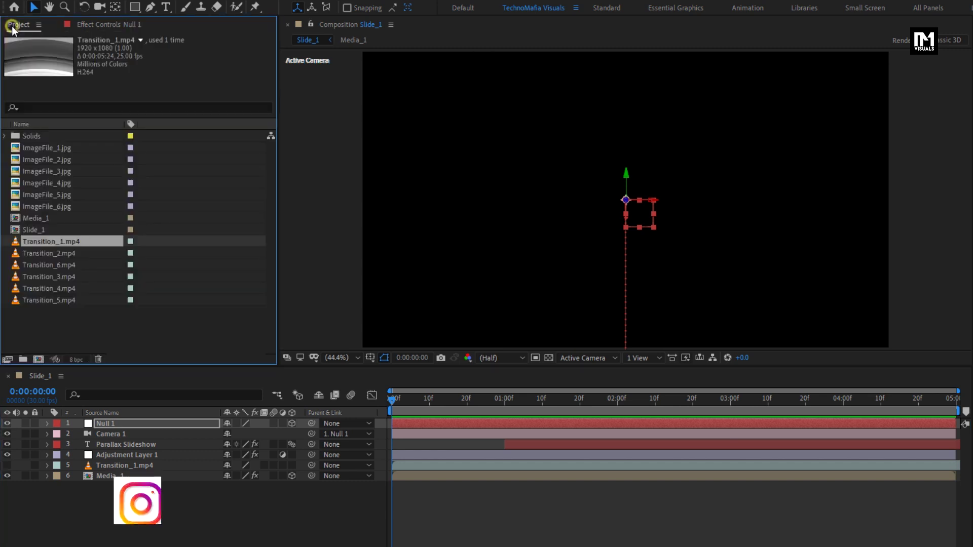
{"action": "left_click", "coordinate": [49, 229]}
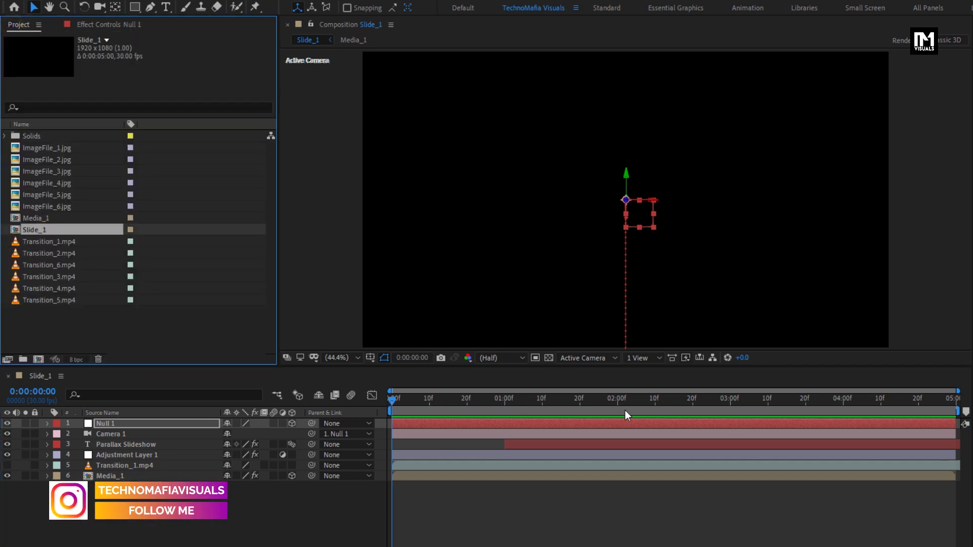
{"action": "left_click_drag", "start_coordinate": [627, 411], "coordinate": [751, 405]}
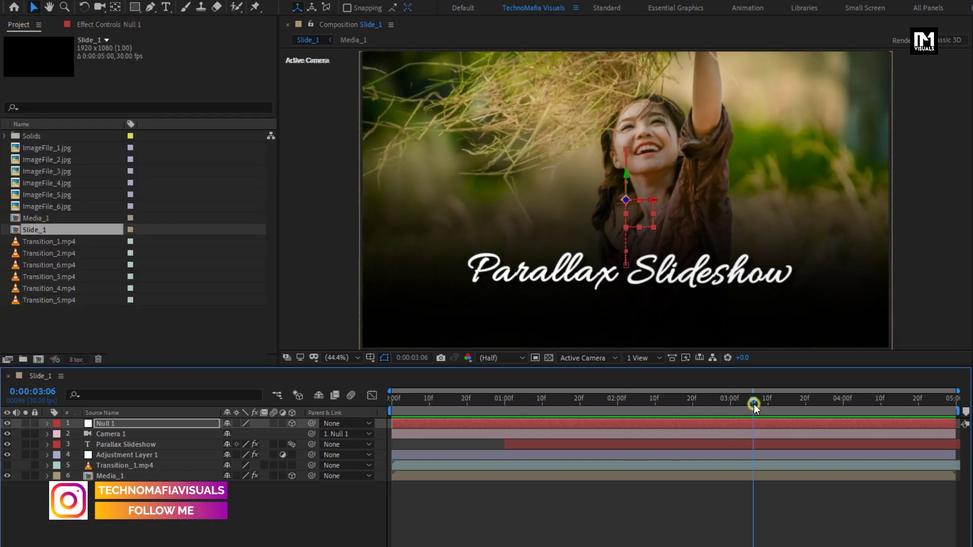
Step: Duplicate the Media_1 composition five times in the project so every remaining photo gets its own media composition
{"action": "left_click", "coordinate": [33, 218]}
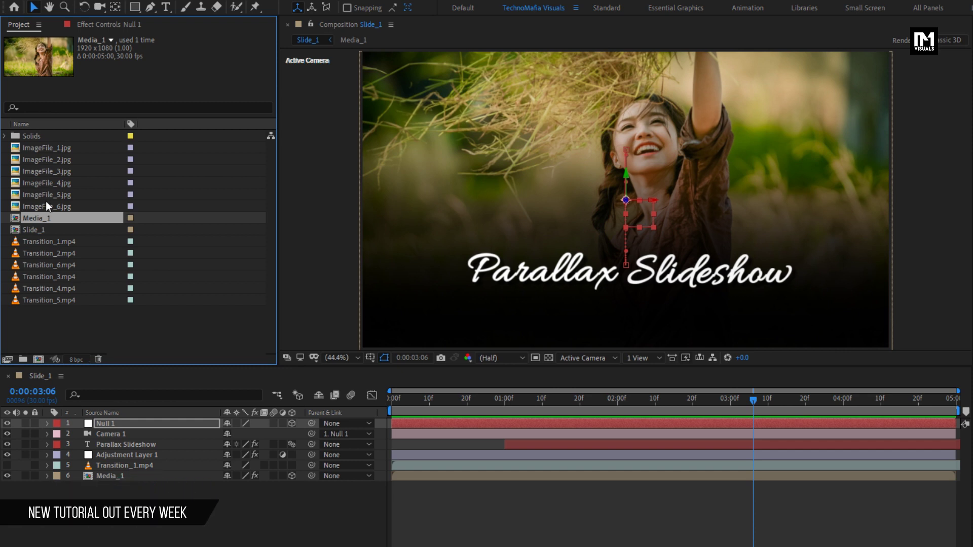
{"action": "left_click", "coordinate": [45, 161]}
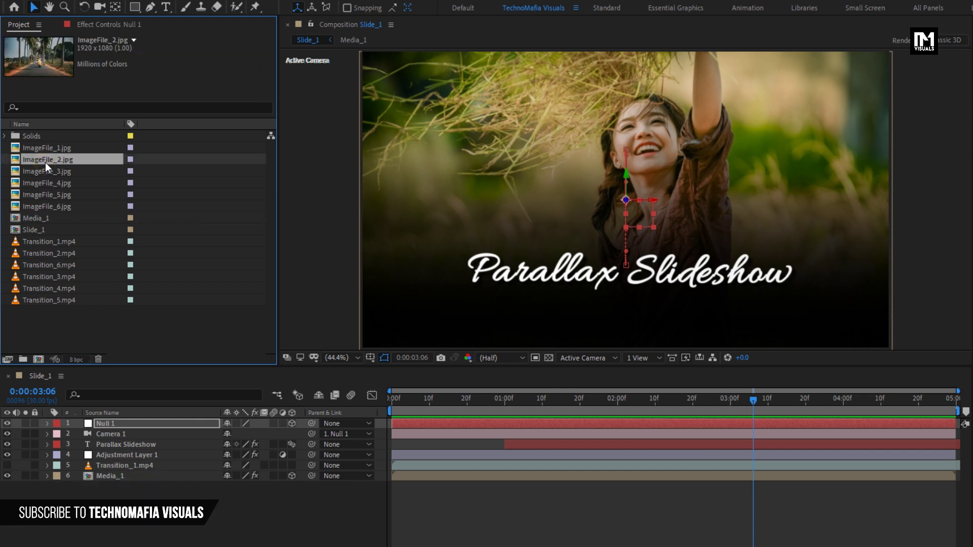
{"action": "left_click", "coordinate": [51, 219]}
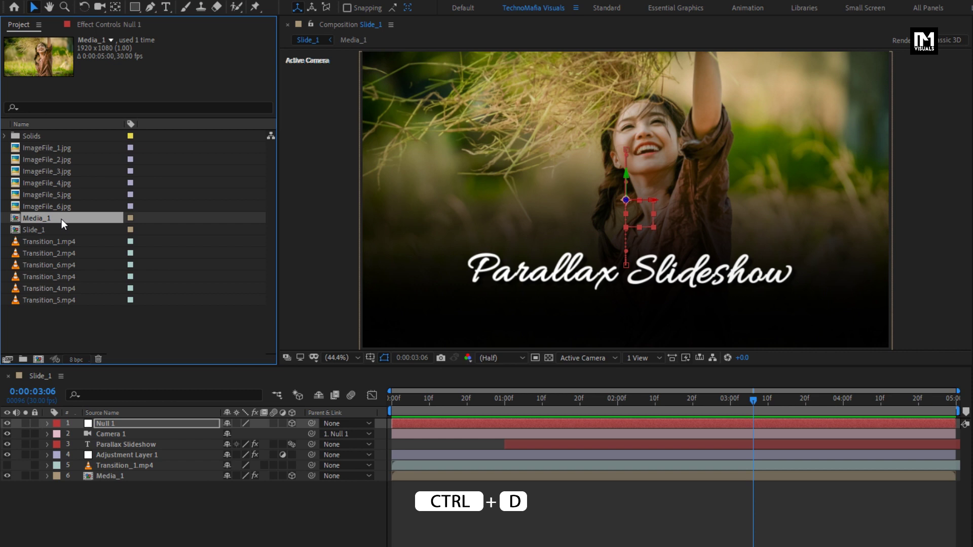
{"action": "key", "text": "ctrl+d"}
{"action": "key", "text": "ctrl+d"}
{"action": "key", "text": "ctrl+d"}
{"action": "key", "text": "ctrl+d"}
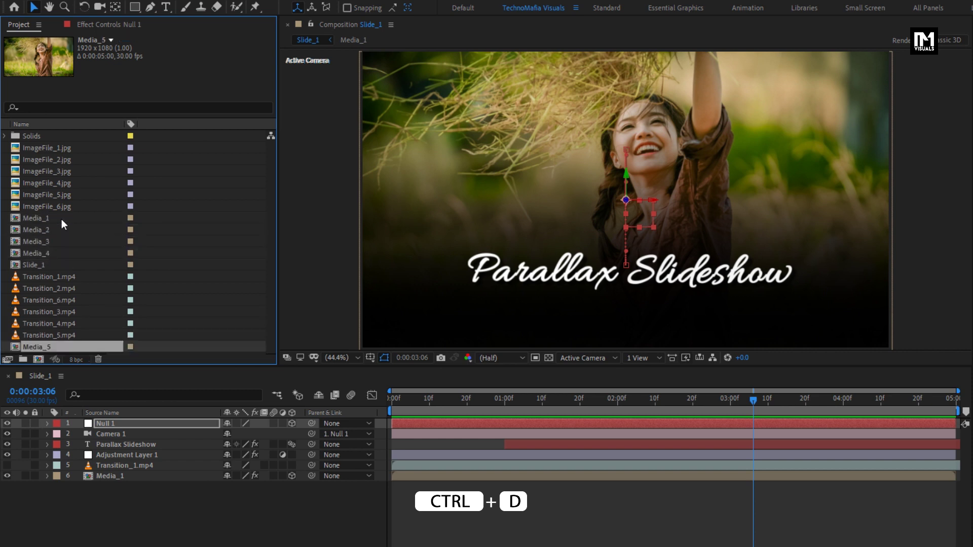
{"action": "key", "text": "ctrl+d"}
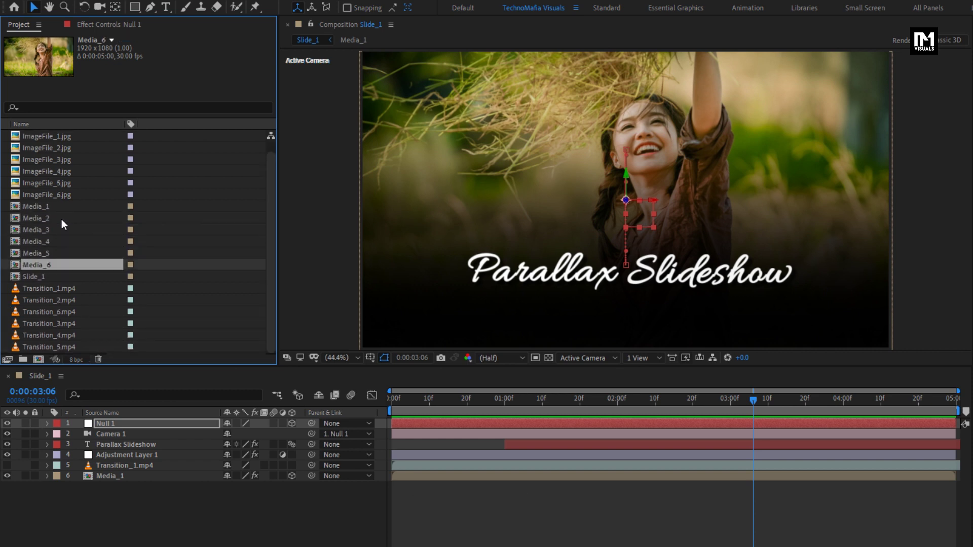
Step: Open the duplicated compositions Media_2 through Media_6 in the timeline
{"action": "left_click", "coordinate": [53, 218]}
{"action": "double_click", "coordinate": [54, 218]}
{"action": "double_click", "coordinate": [51, 229]}
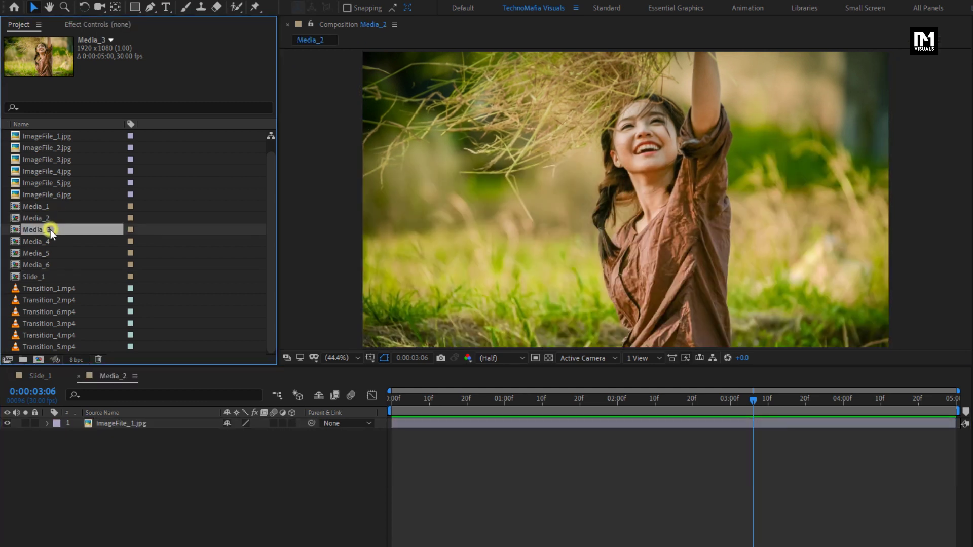
{"action": "left_click", "coordinate": [50, 241]}
{"action": "double_click", "coordinate": [50, 241]}
{"action": "double_click", "coordinate": [48, 254]}
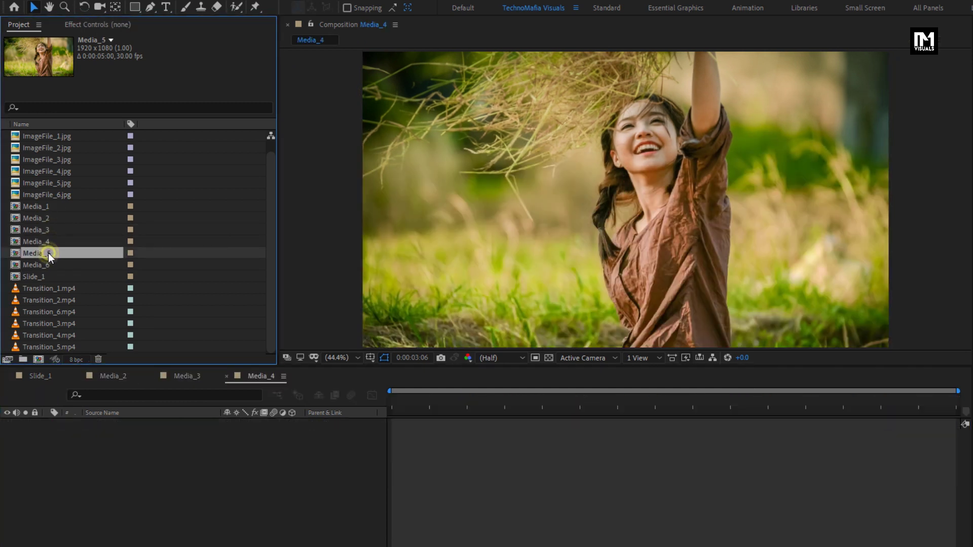
{"action": "left_click", "coordinate": [46, 263]}
{"action": "double_click", "coordinate": [46, 264]}
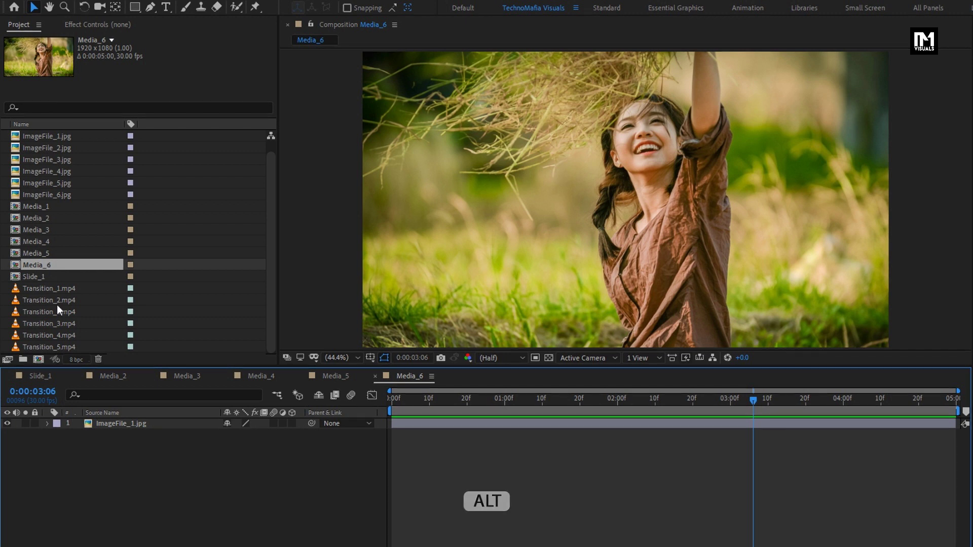
Step: Replace the ImageFile_1.jpg layer in Media_6 with ImageFile_6.jpg
{"action": "left_click", "coordinate": [114, 424], "text": "alt"}
{"action": "left_click", "coordinate": [56, 199]}
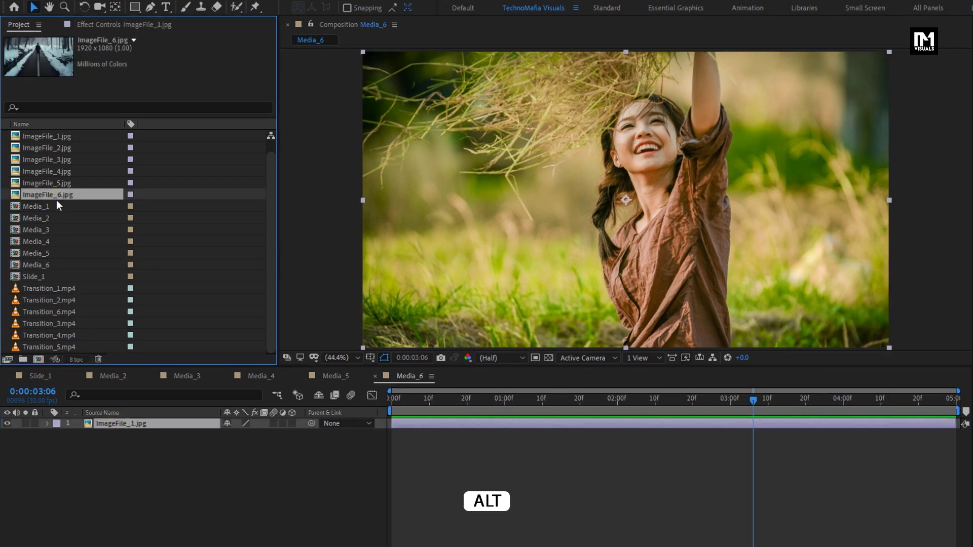
{"action": "left_click_drag", "start_coordinate": [57, 201], "coordinate": [140, 428]}
Step: Replace the ImageFile_1.jpg layer in Media_5 with ImageFile_5.jpg
{"action": "left_click", "coordinate": [332, 377]}
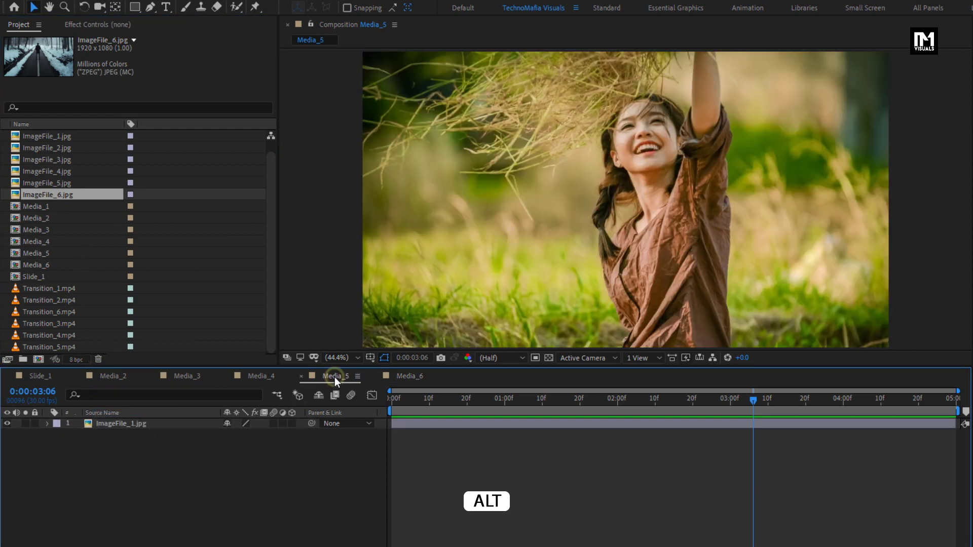
{"action": "left_click", "coordinate": [117, 426], "text": "alt"}
{"action": "left_click", "coordinate": [43, 184]}
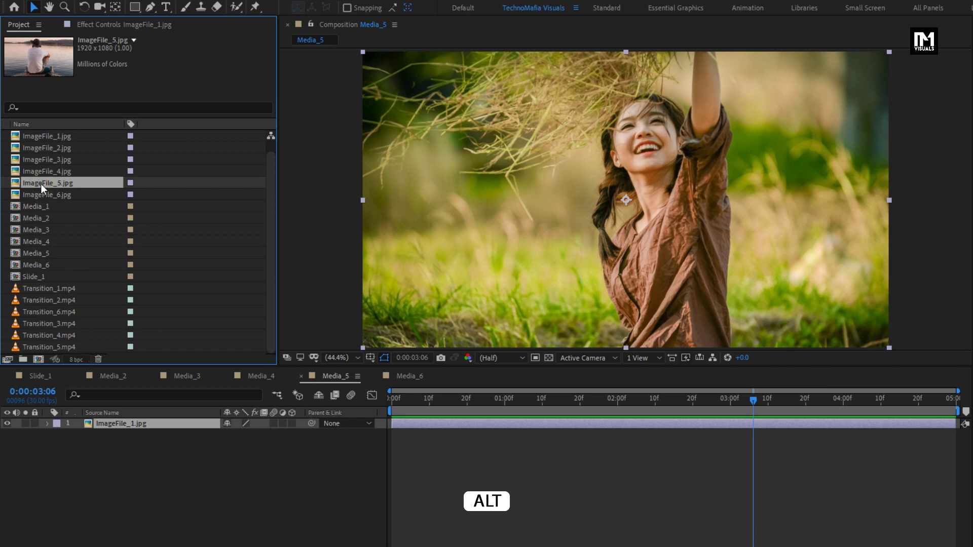
{"action": "left_click_drag", "start_coordinate": [41, 184], "coordinate": [131, 424]}
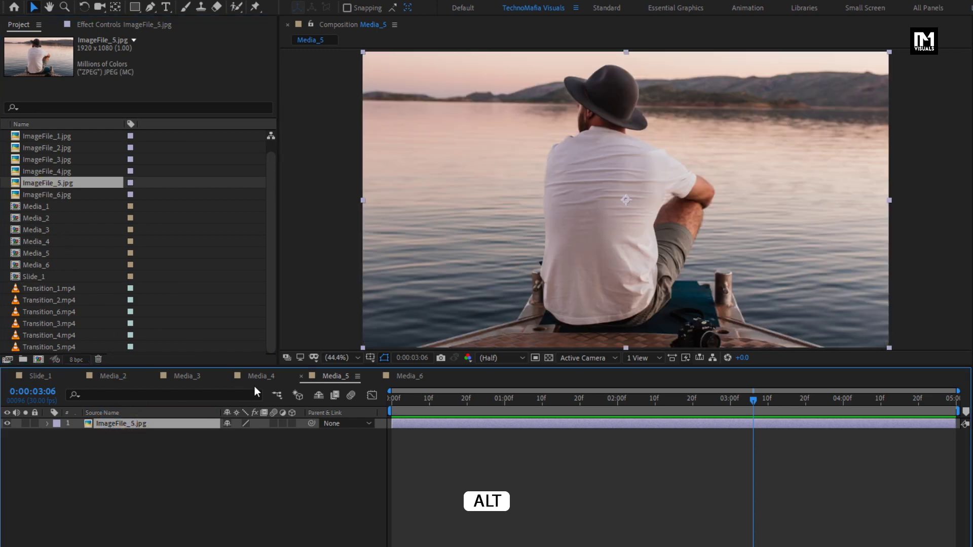
Step: Replace the ImageFile_1.jpg layer in Media_4 with ImageFile_4.jpg
{"action": "left_click", "coordinate": [256, 377]}
{"action": "left_click", "coordinate": [138, 424], "text": "alt"}
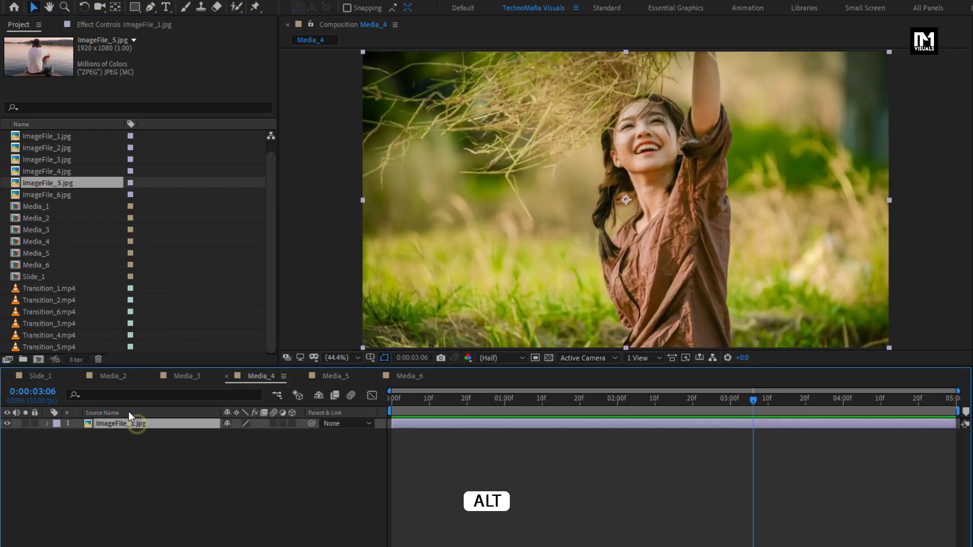
{"action": "left_click", "coordinate": [48, 172]}
{"action": "left_click_drag", "start_coordinate": [48, 172], "coordinate": [147, 427]}
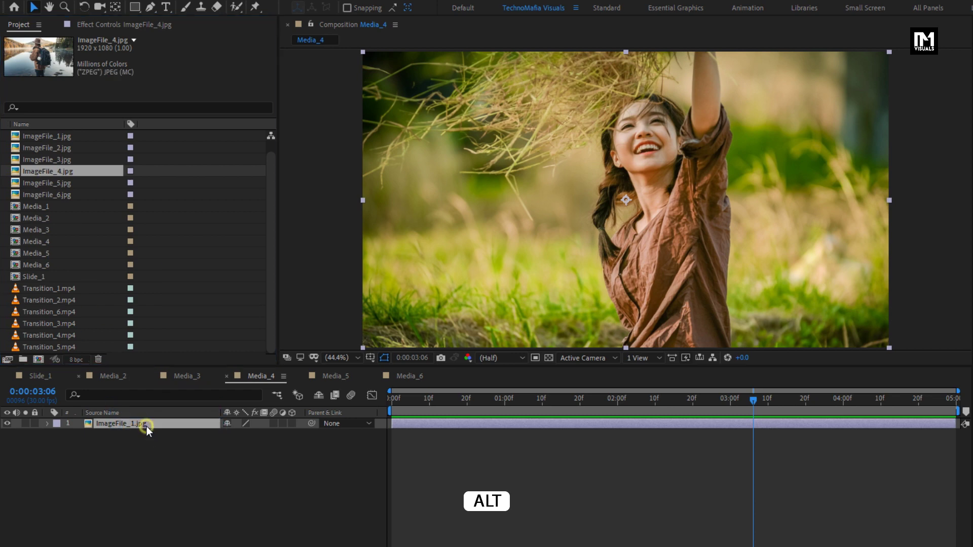
Step: Replace the ImageFile_1.jpg layer in Media_3 with ImageFile_3.jpg
{"action": "left_click", "coordinate": [183, 378]}
{"action": "left_click", "coordinate": [110, 423], "text": "alt"}
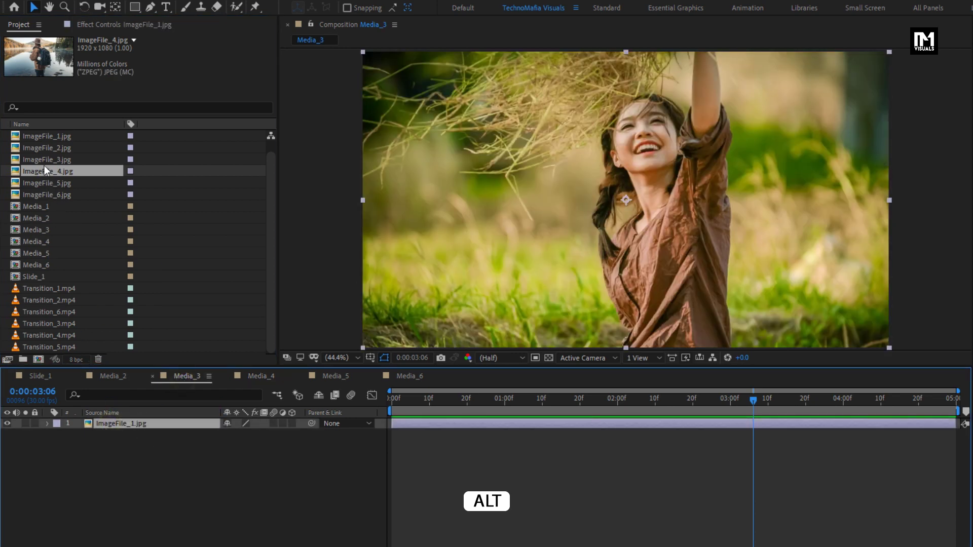
{"action": "left_click_drag", "start_coordinate": [43, 162], "coordinate": [142, 424]}
Step: Replace the ImageFile_1.jpg layer in Media_2 with ImageFile_2.jpg
{"action": "left_click", "coordinate": [125, 378]}
{"action": "left_click", "coordinate": [118, 424]}
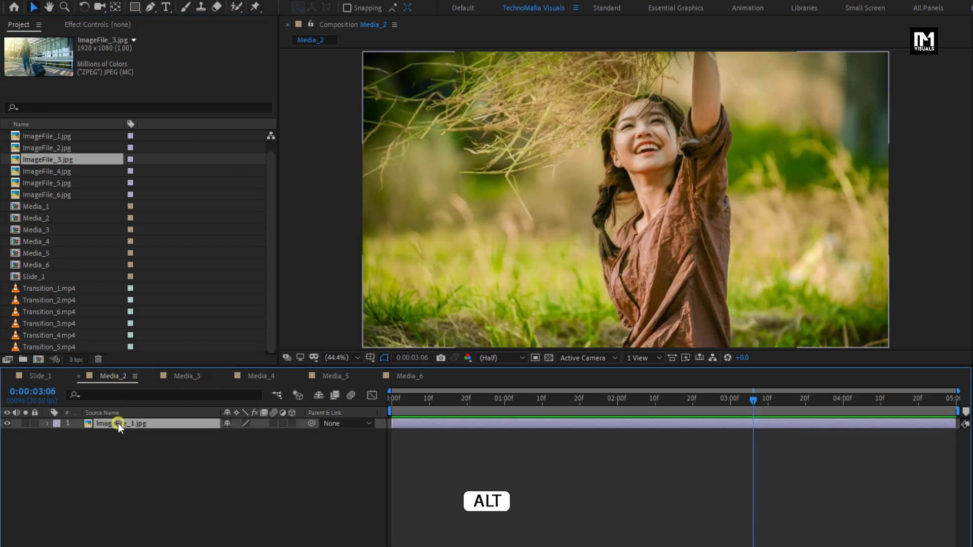
{"action": "left_click", "coordinate": [45, 153]}
{"action": "left_click_drag", "start_coordinate": [45, 155], "coordinate": [127, 426]}
{"action": "left_click", "coordinate": [126, 466]}
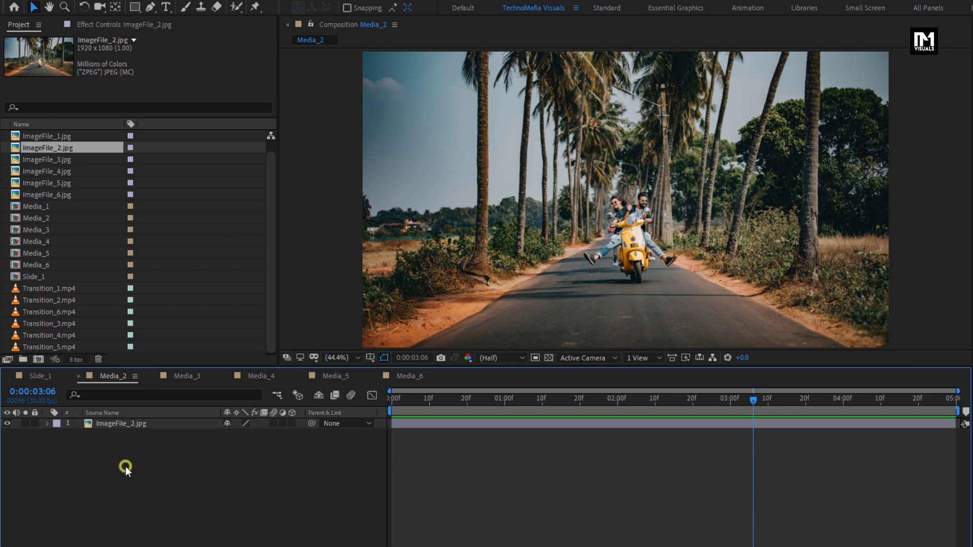
Step: Close the timelines of Media_2 through Media_6 so only Slide_1 stays open
{"action": "left_click", "coordinate": [80, 378]}
{"action": "left_click", "coordinate": [80, 378]}
{"action": "left_click", "coordinate": [80, 378]}
{"action": "left_click", "coordinate": [80, 378]}
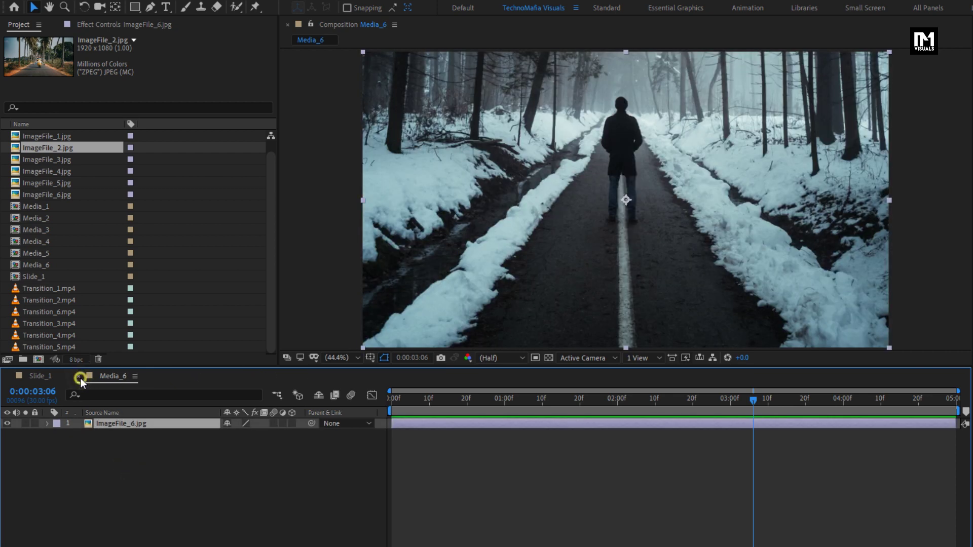
{"action": "left_click", "coordinate": [80, 378]}
Step: Duplicate the Slide_1 composition five times in the project
{"action": "left_click", "coordinate": [36, 277]}
{"action": "key", "text": "ctrl+d"}
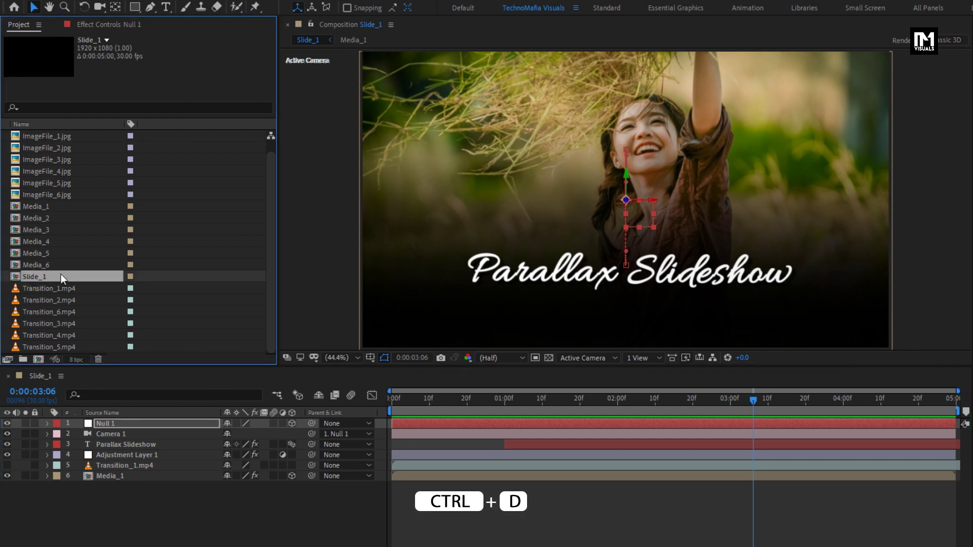
{"action": "key", "text": "ctrl+d"}
{"action": "key", "text": "ctrl+d"}
{"action": "key", "text": "ctrl+d"}
{"action": "key", "text": "ctrl+d"}
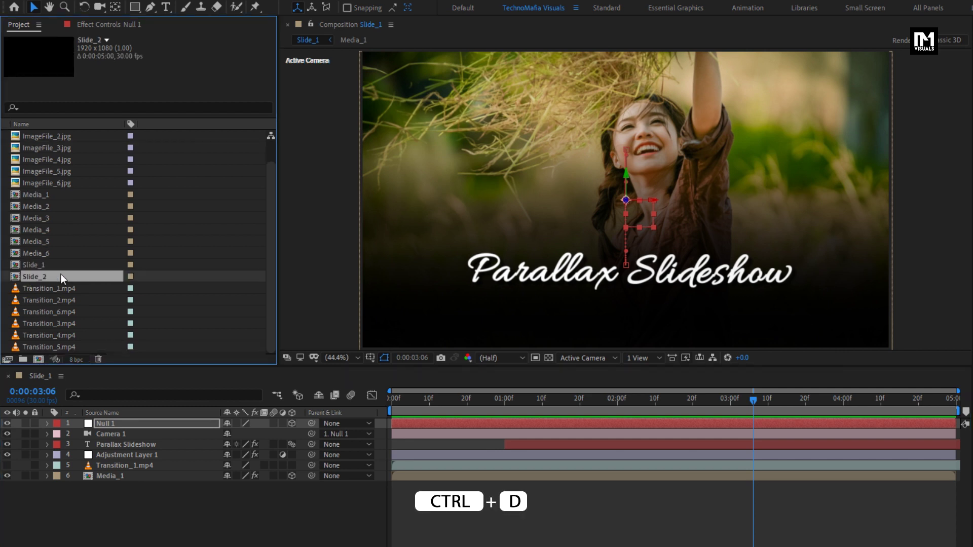
{"action": "key", "text": "ctrl+d"}
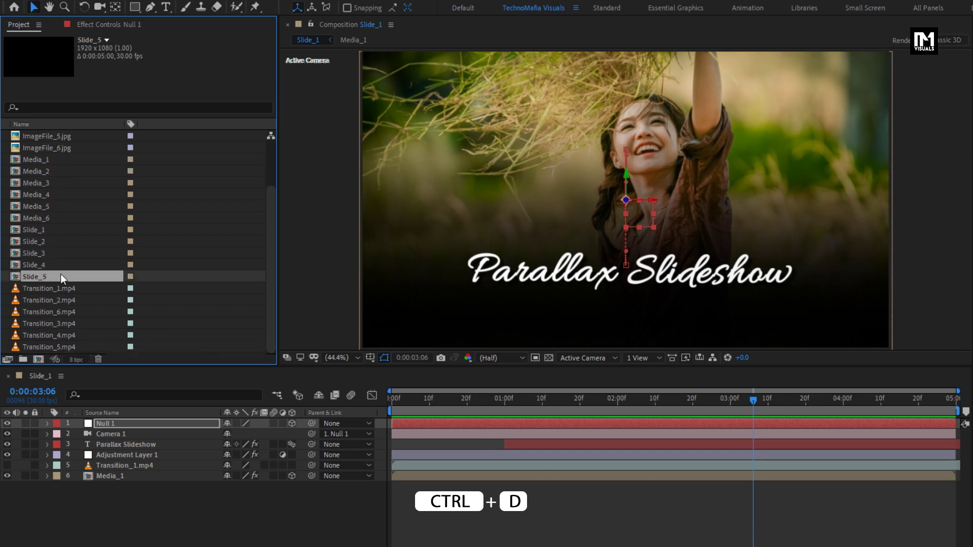
Step: Open the duplicated compositions Slide_2 through Slide_6 in the timeline
{"action": "double_click", "coordinate": [44, 232]}
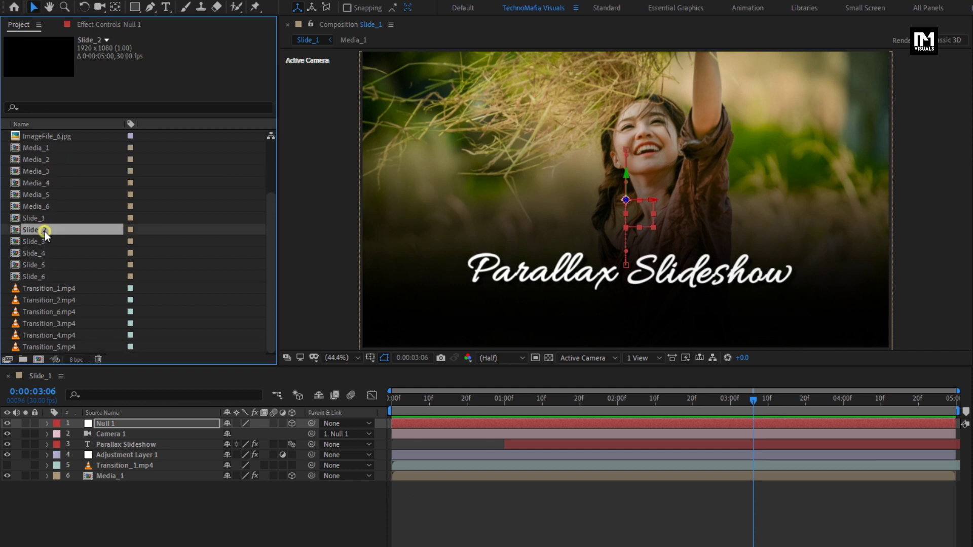
{"action": "left_click", "coordinate": [45, 241]}
{"action": "double_click", "coordinate": [45, 241]}
{"action": "double_click", "coordinate": [47, 252]}
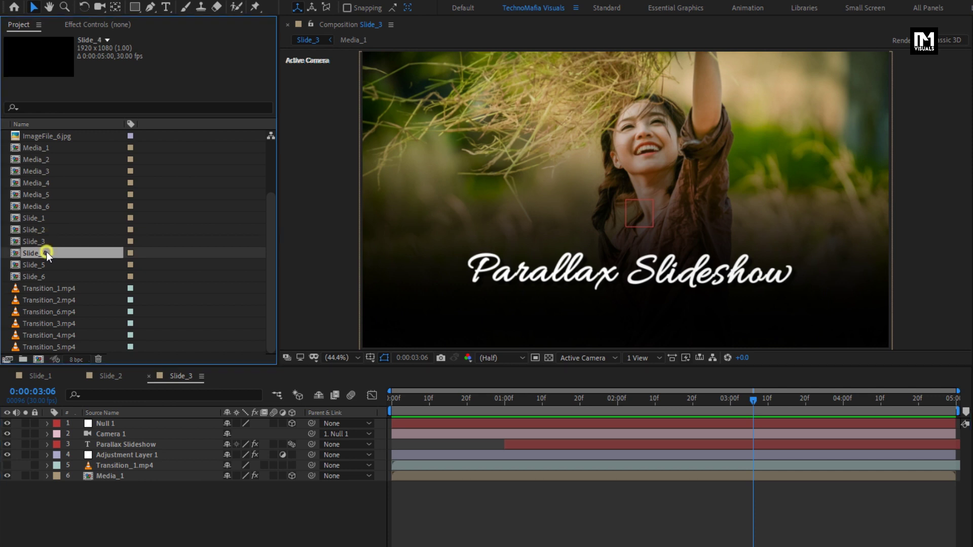
{"action": "left_click", "coordinate": [48, 263]}
{"action": "double_click", "coordinate": [48, 263]}
{"action": "double_click", "coordinate": [47, 276]}
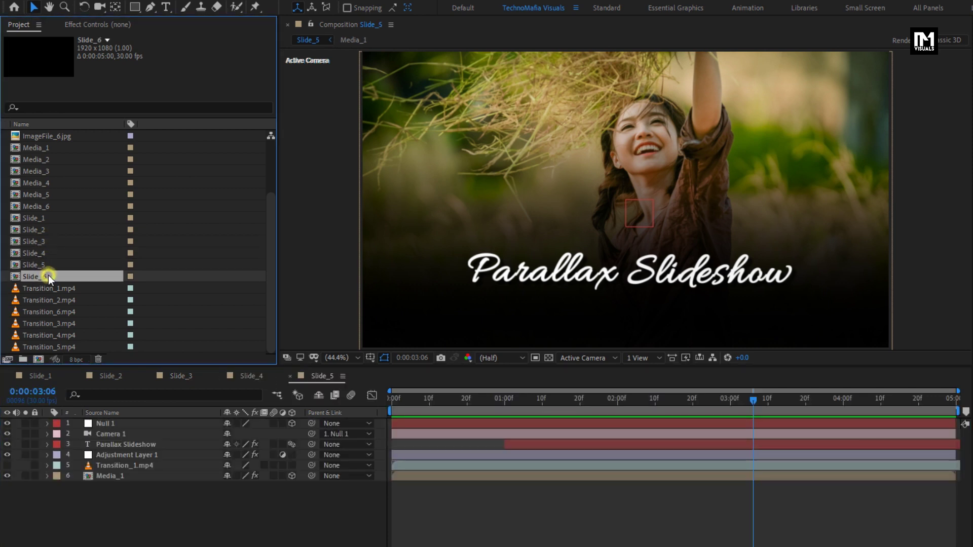
Step: Replace the Media_1 layer in Slide_6 with the Media_6 composition
{"action": "left_click", "coordinate": [99, 476]}
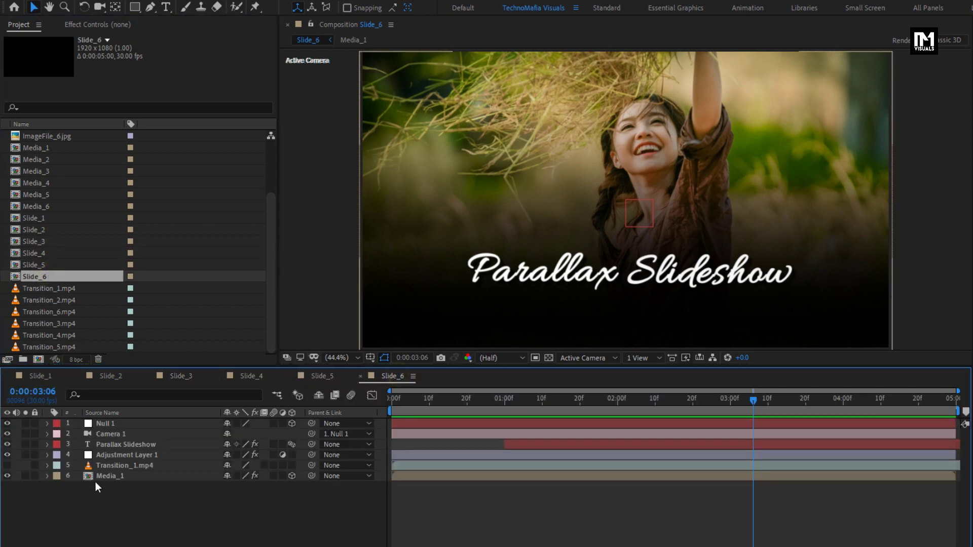
{"action": "left_click", "coordinate": [41, 207]}
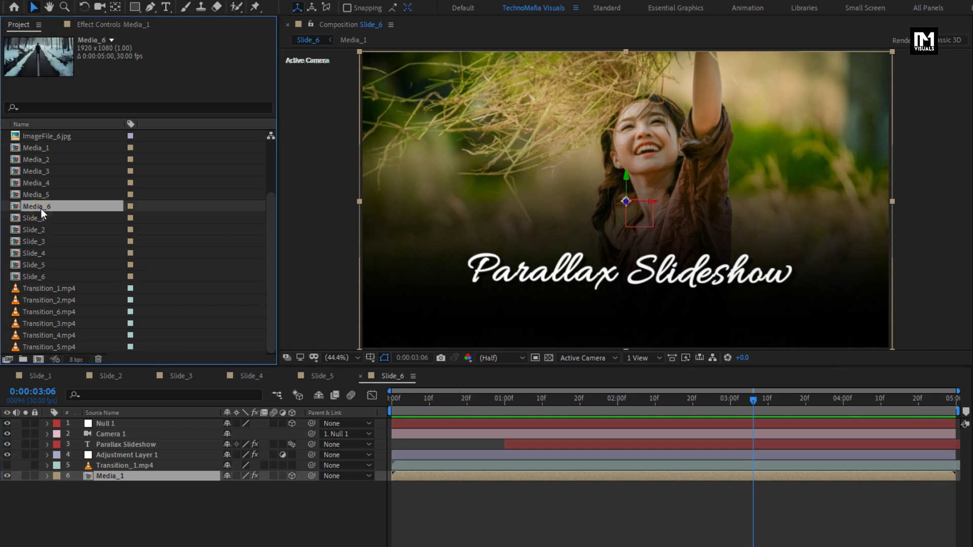
{"action": "key", "text": "alt"}
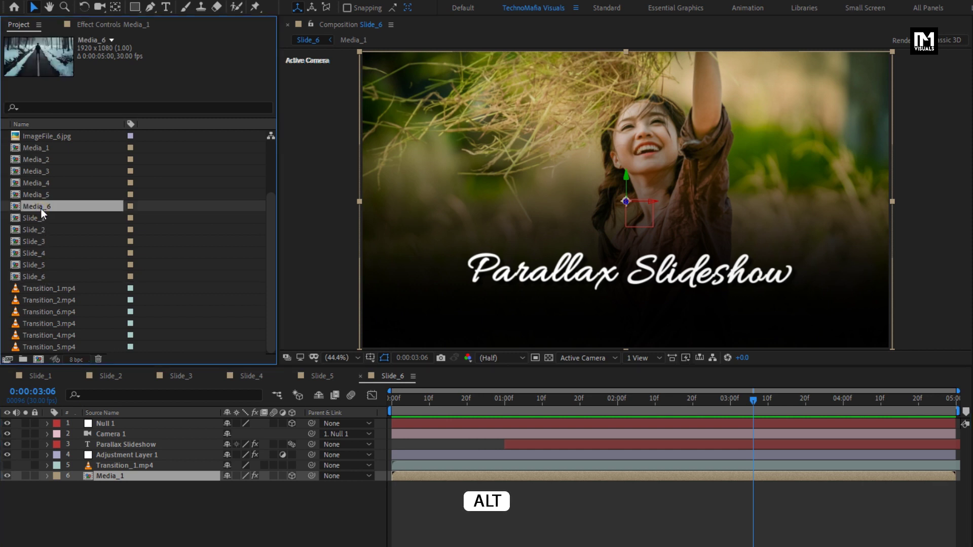
{"action": "left_click_drag", "start_coordinate": [40, 207], "coordinate": [135, 475]}
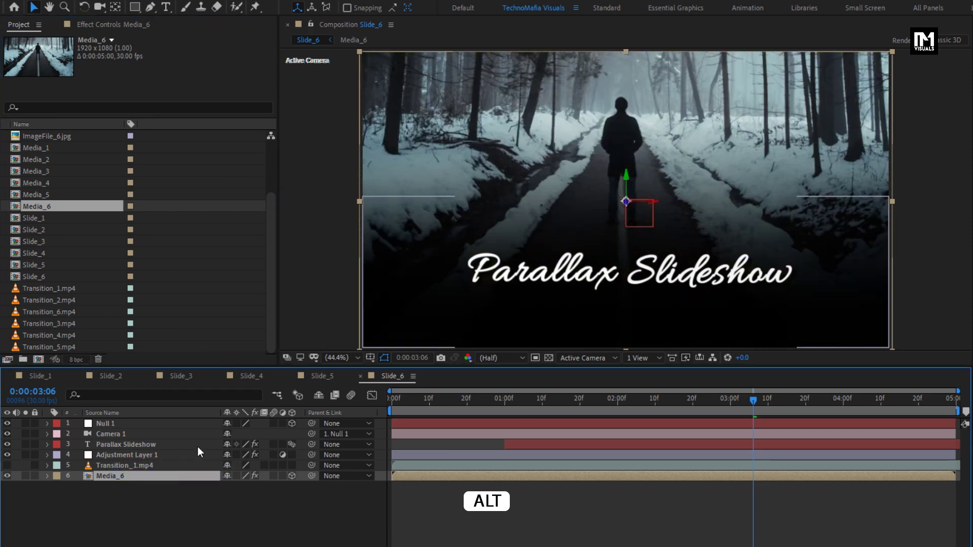
Step: Replace the Media_1 layer in Slide_5 with the Media_5 composition
{"action": "left_click", "coordinate": [314, 376]}
{"action": "left_click", "coordinate": [105, 479]}
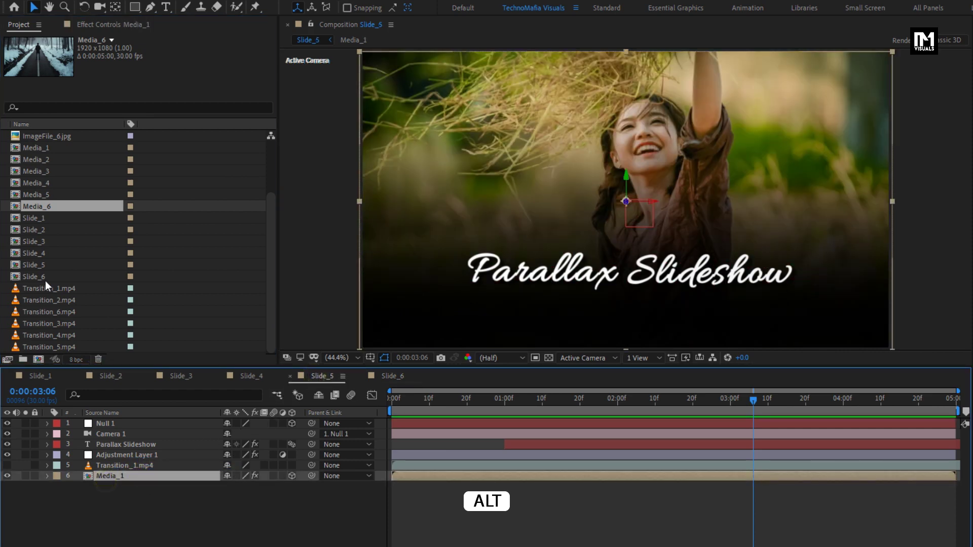
{"action": "left_click_drag", "start_coordinate": [38, 194], "coordinate": [137, 479]}
Step: Replace the Media_1 layer in Slide_4 with the Media_4 composition
{"action": "left_click", "coordinate": [248, 376]}
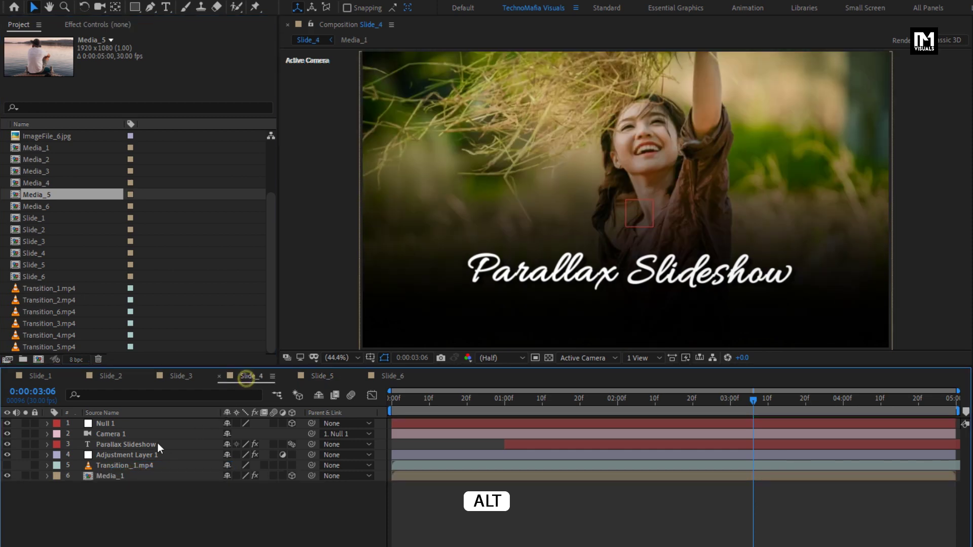
{"action": "left_click", "coordinate": [117, 475]}
{"action": "left_click", "coordinate": [37, 184]}
{"action": "left_click_drag", "start_coordinate": [38, 184], "coordinate": [128, 474]}
Step: Replace the Media_1 layer in Slide_3 with the Media_3 composition
{"action": "left_click", "coordinate": [181, 377]}
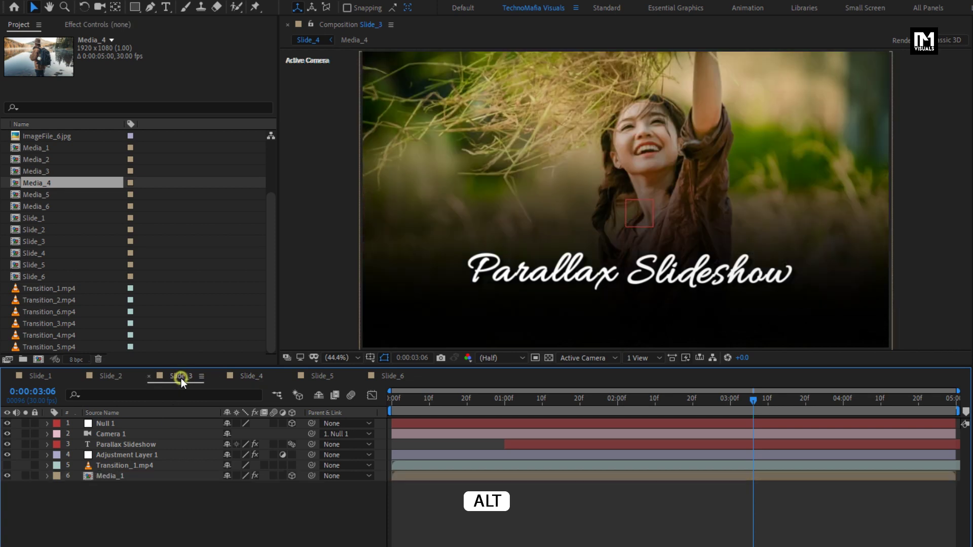
{"action": "left_click", "coordinate": [135, 474]}
{"action": "left_click_drag", "start_coordinate": [42, 173], "coordinate": [127, 479]}
Step: Replace the Media_1 layer in Slide_2 with the Media_2 composition
{"action": "left_click", "coordinate": [111, 376]}
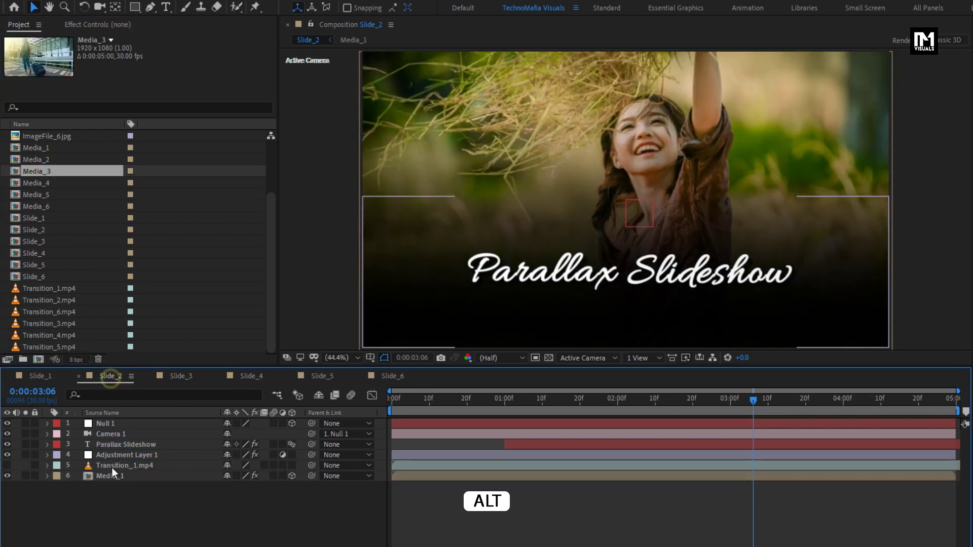
{"action": "left_click", "coordinate": [111, 474]}
{"action": "left_click_drag", "start_coordinate": [24, 159], "coordinate": [129, 473]}
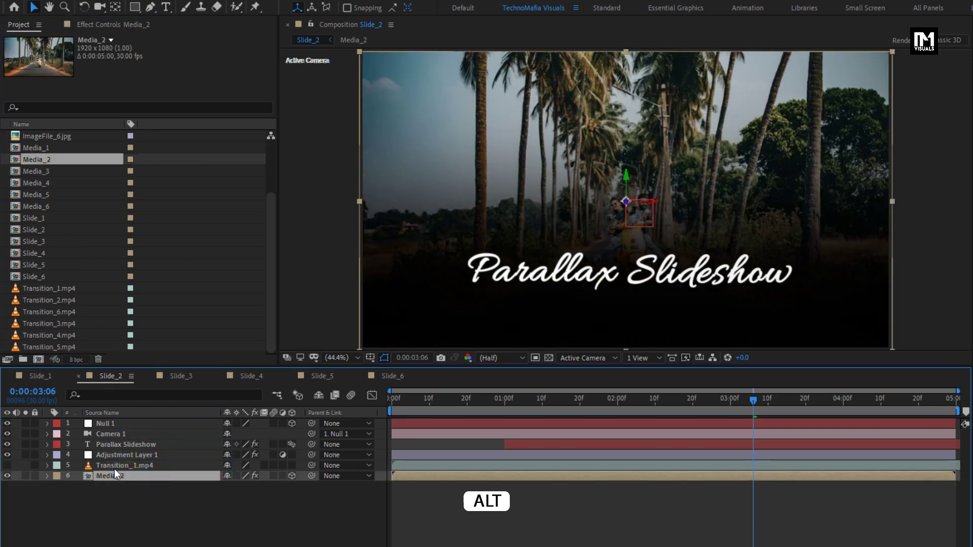
Step: Check the photo in each slide composition from Slide_1 through Slide_6
{"action": "left_click", "coordinate": [41, 377]}
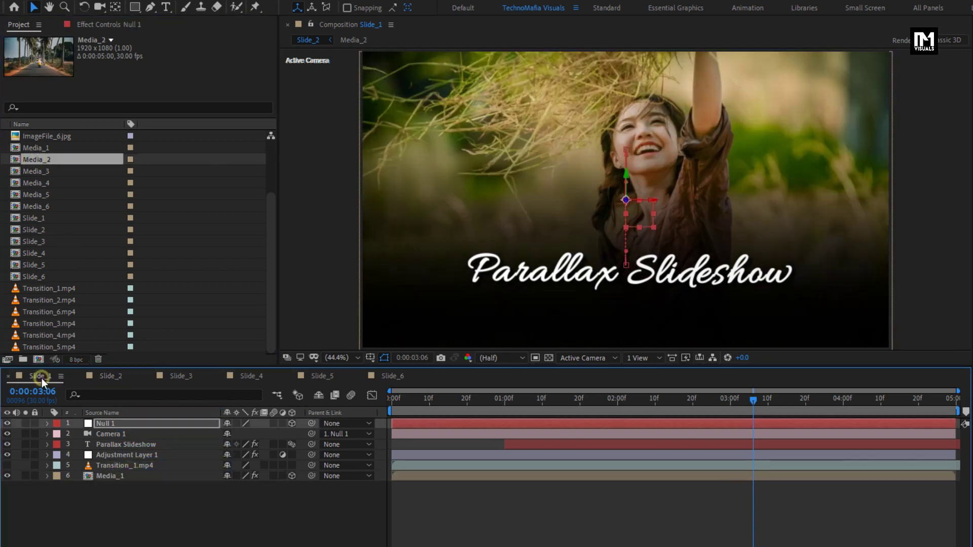
{"action": "left_click", "coordinate": [116, 375]}
{"action": "left_click", "coordinate": [177, 376]}
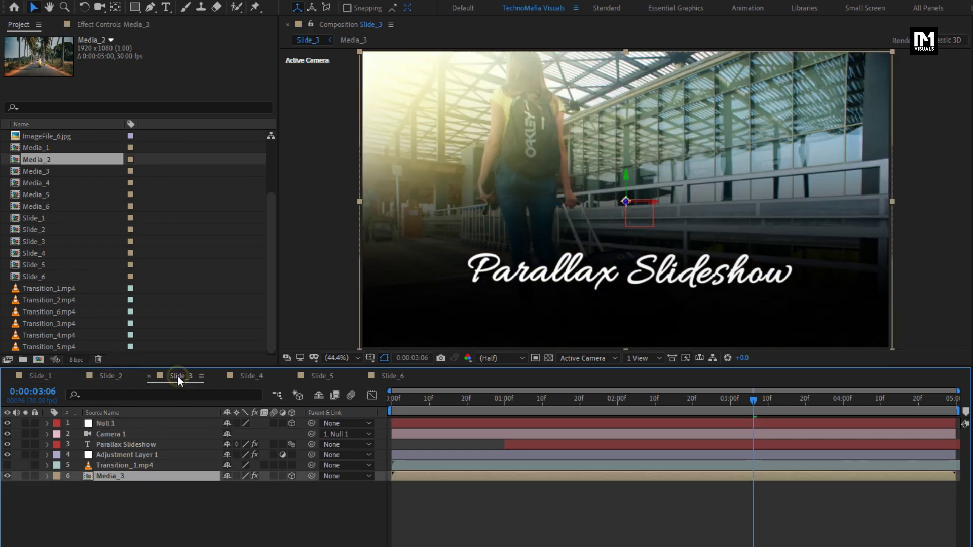
{"action": "left_click", "coordinate": [238, 376]}
{"action": "left_click", "coordinate": [325, 378]}
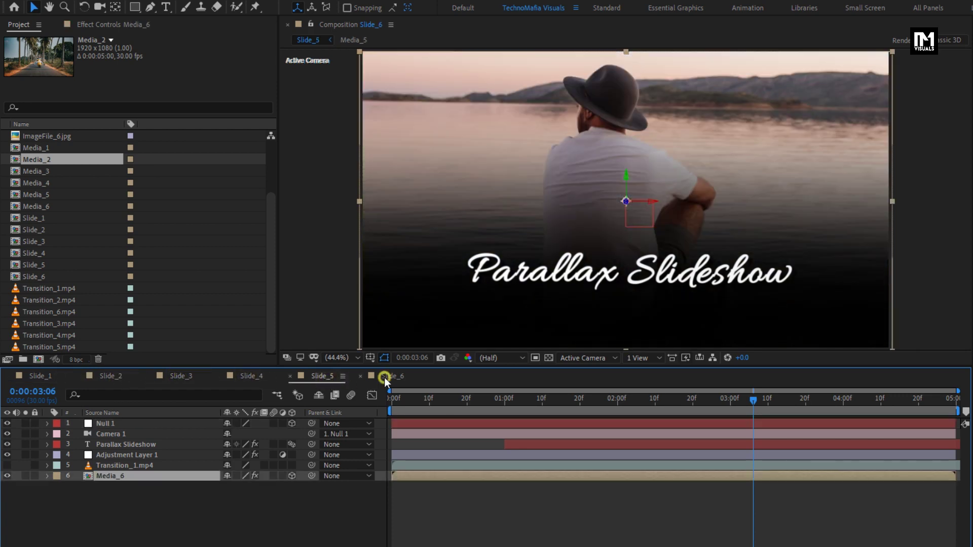
{"action": "left_click", "coordinate": [384, 378]}
Step: Change the title text in Slide_2 to "Animation"
{"action": "left_click", "coordinate": [108, 381]}
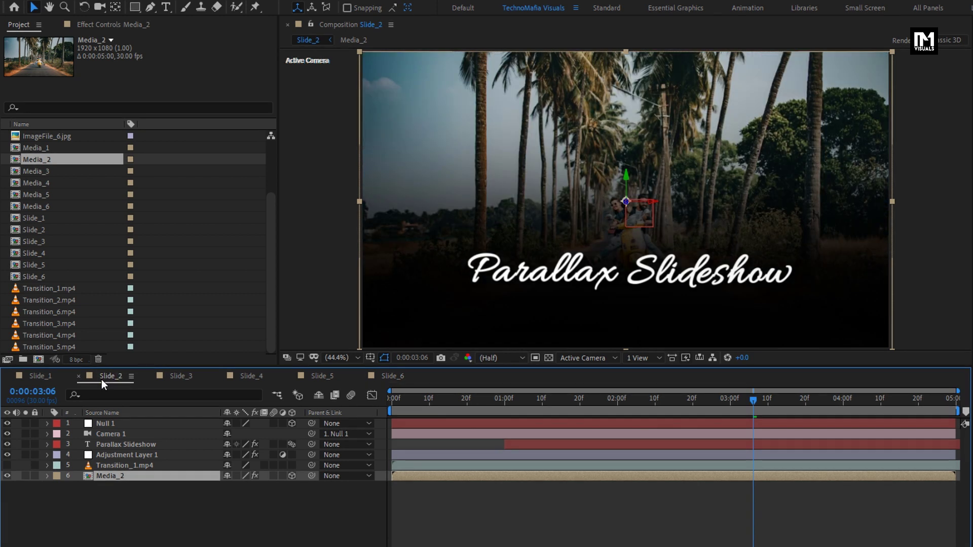
{"action": "left_click", "coordinate": [120, 444]}
{"action": "double_click", "coordinate": [120, 444]}
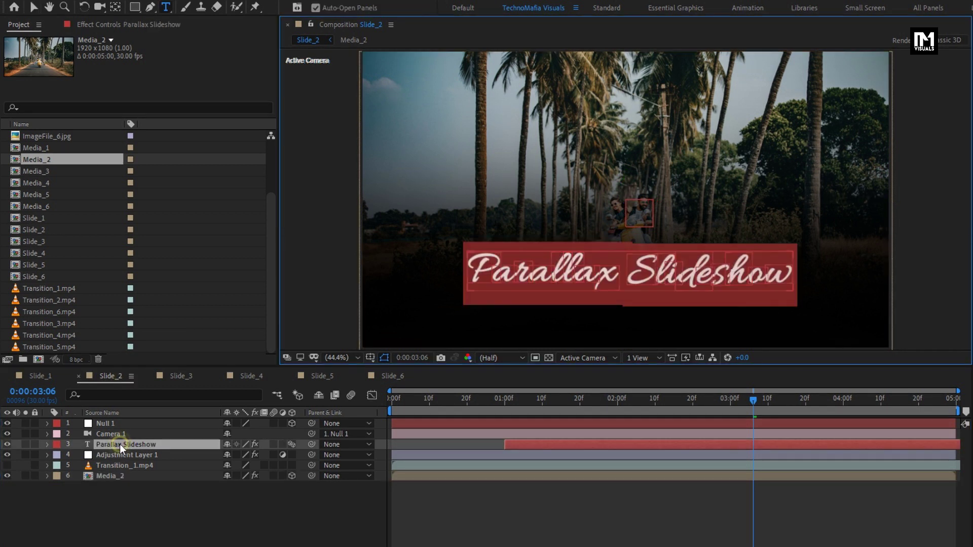
{"action": "type", "text": "An"}
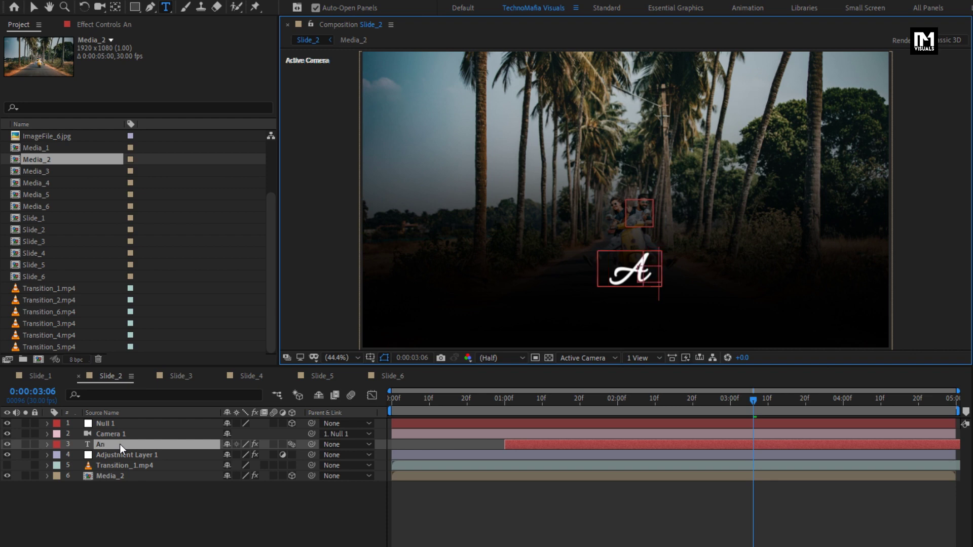
{"action": "type", "text": "imation"}
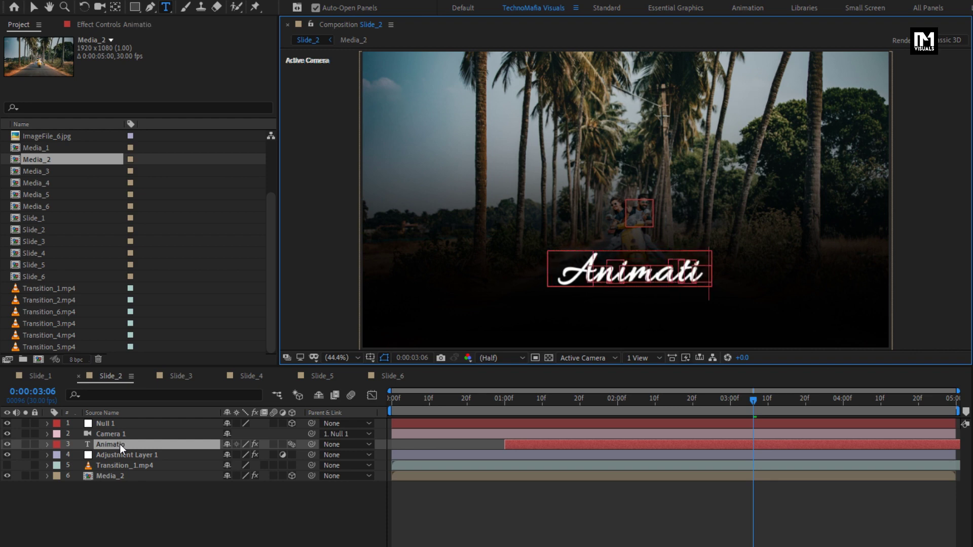
Step: Change the title text in Slide_3 to "In After Effects"
{"action": "left_click", "coordinate": [174, 375]}
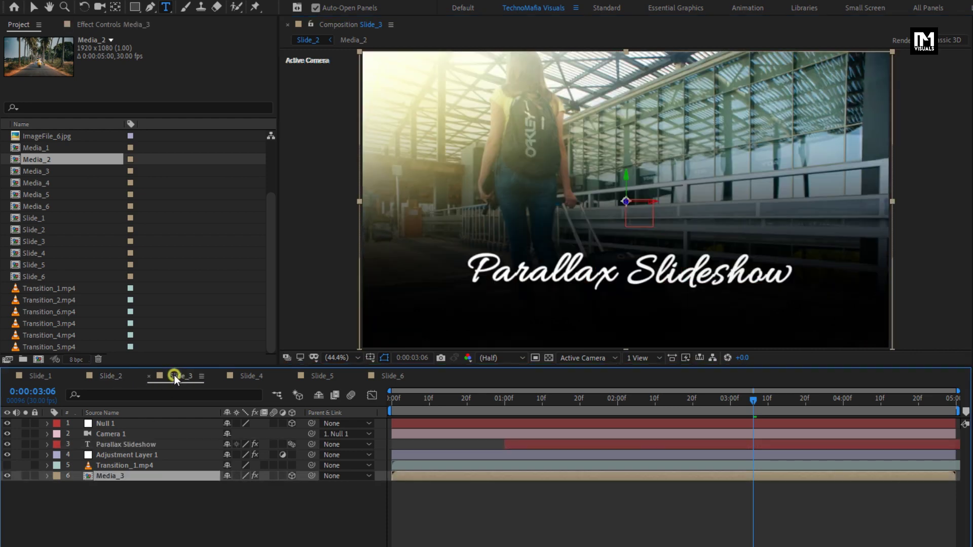
{"action": "left_click", "coordinate": [144, 446]}
{"action": "double_click", "coordinate": [144, 445]}
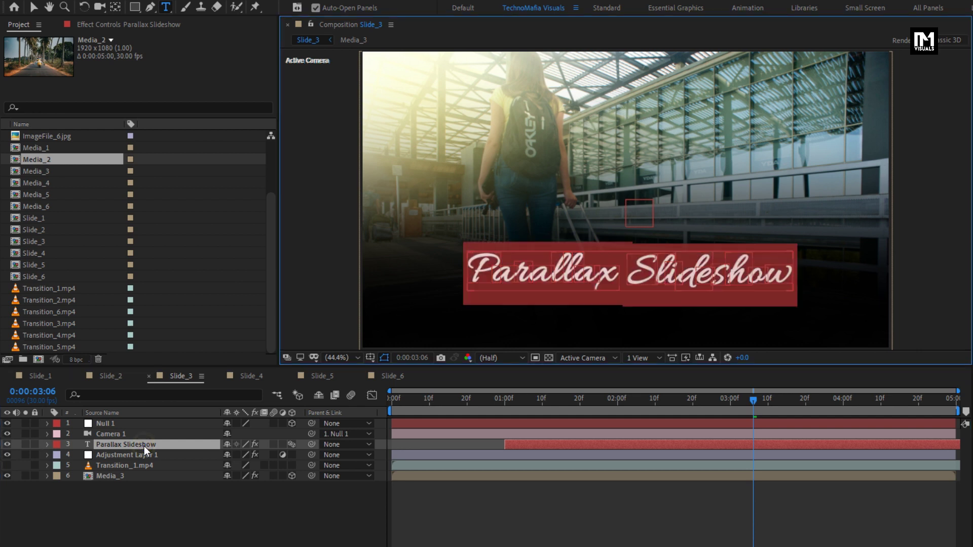
{"action": "key", "text": "BackSpace"}
{"action": "type", "text": "In"}
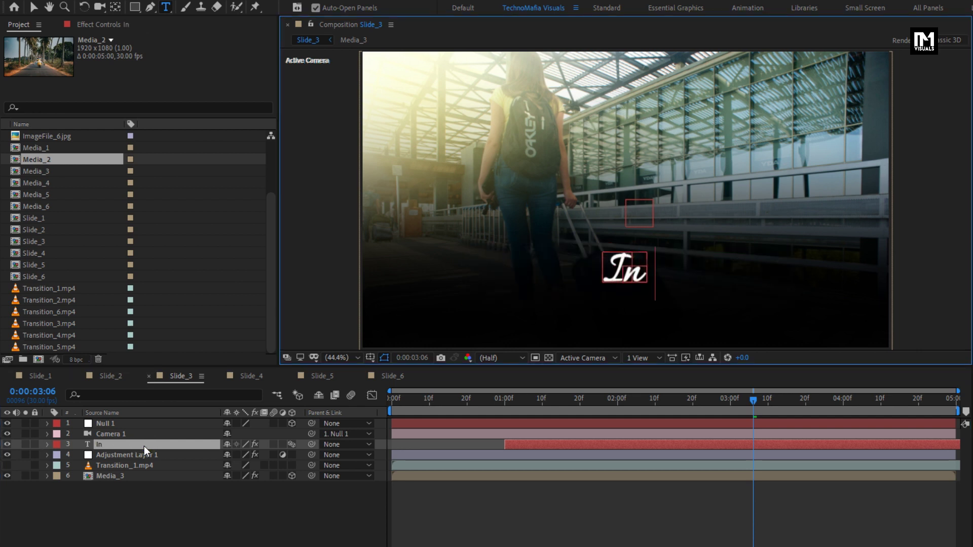
{"action": "type", "text": " After Ef"}
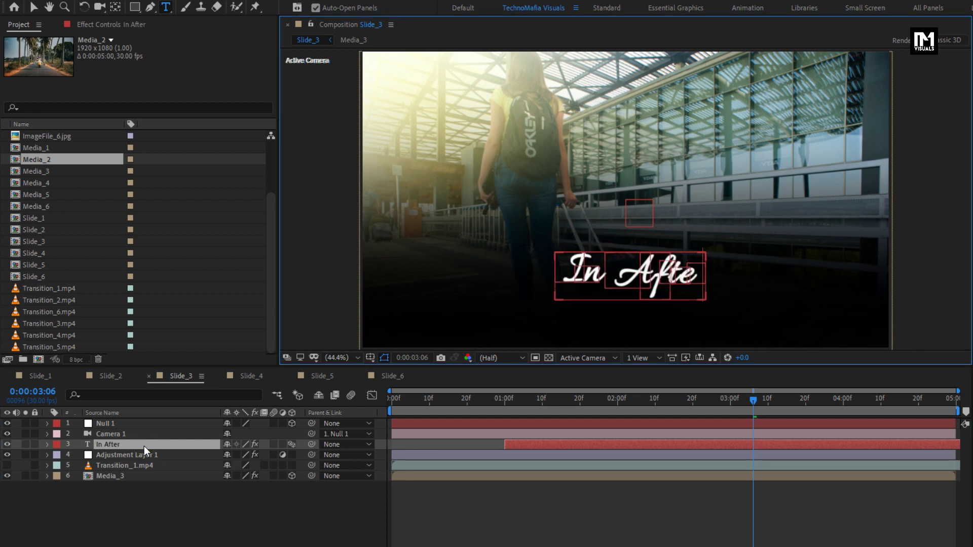
{"action": "type", "text": "fects"}
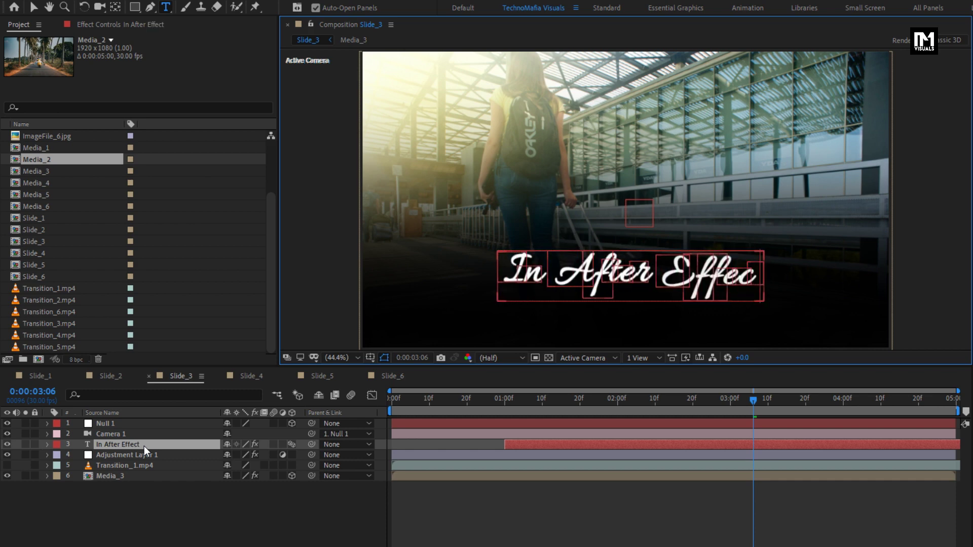
Step: Change the title text in Slide_4 to "Tutorial"
{"action": "left_click", "coordinate": [241, 379]}
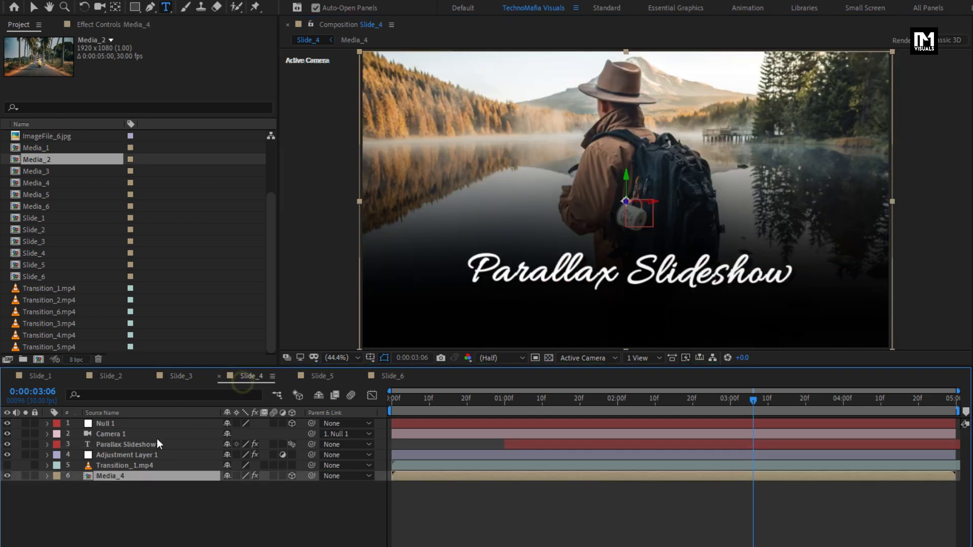
{"action": "left_click", "coordinate": [151, 440]}
{"action": "double_click", "coordinate": [147, 443]}
{"action": "type", "text": "Tutorial"}
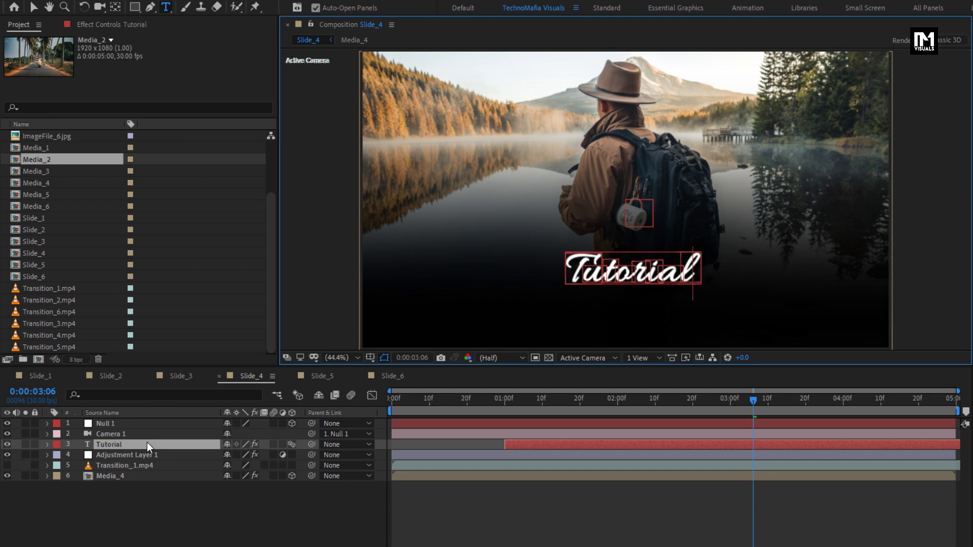
Step: Change the title text in Slide_5 to "By"
{"action": "left_click", "coordinate": [311, 377]}
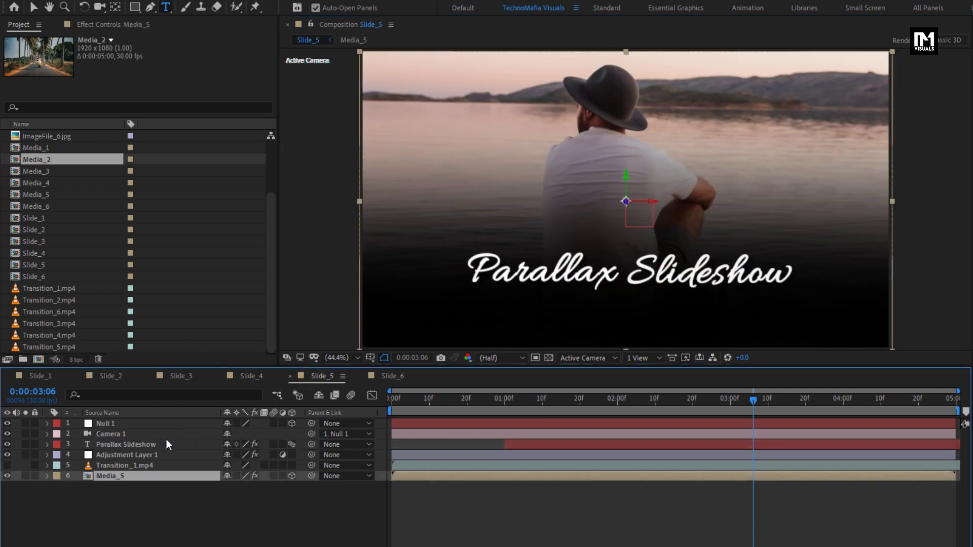
{"action": "double_click", "coordinate": [150, 442]}
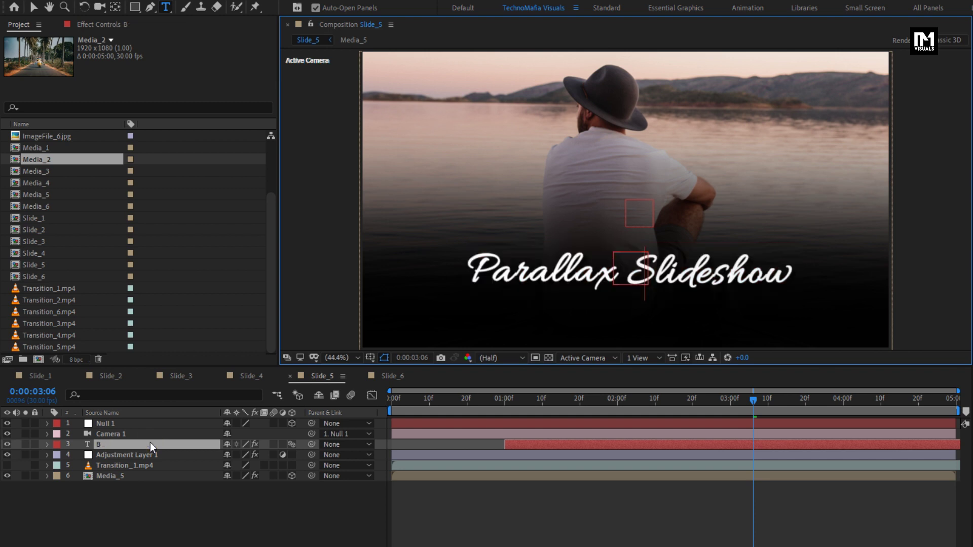
{"action": "type", "text": "By"}
Step: Change the title text in Slide_6 to "Technomafia Visuals"
{"action": "left_click", "coordinate": [373, 376]}
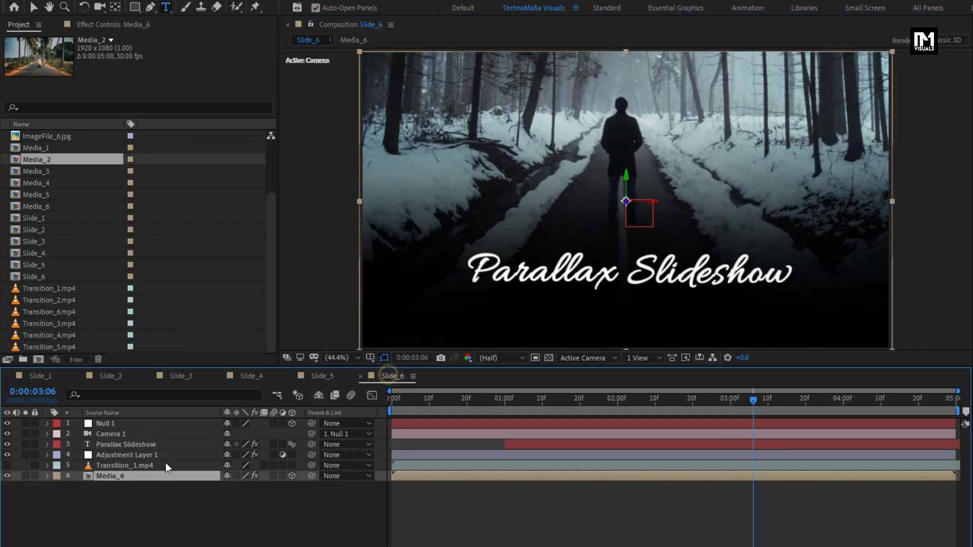
{"action": "double_click", "coordinate": [138, 445]}
{"action": "type", "text": "T"}
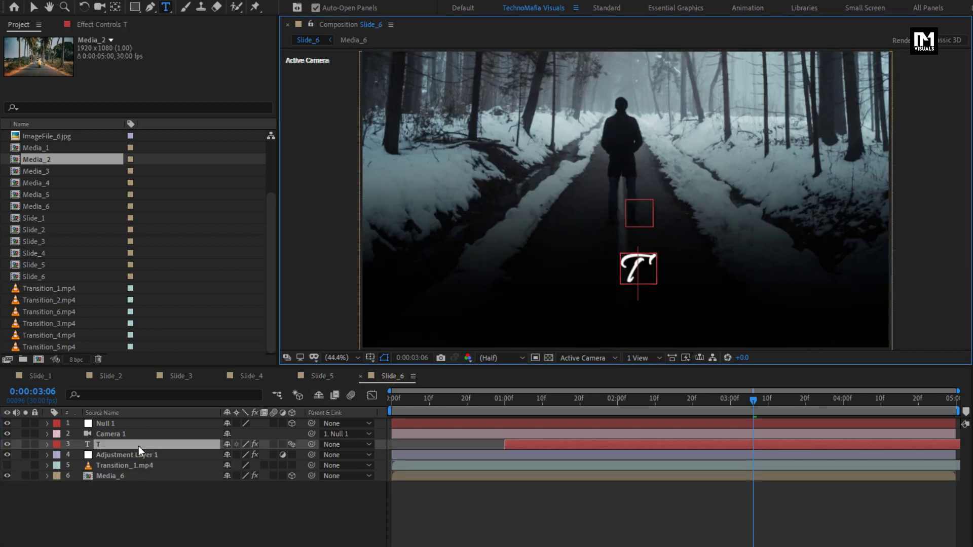
{"action": "type", "text": "echnom"}
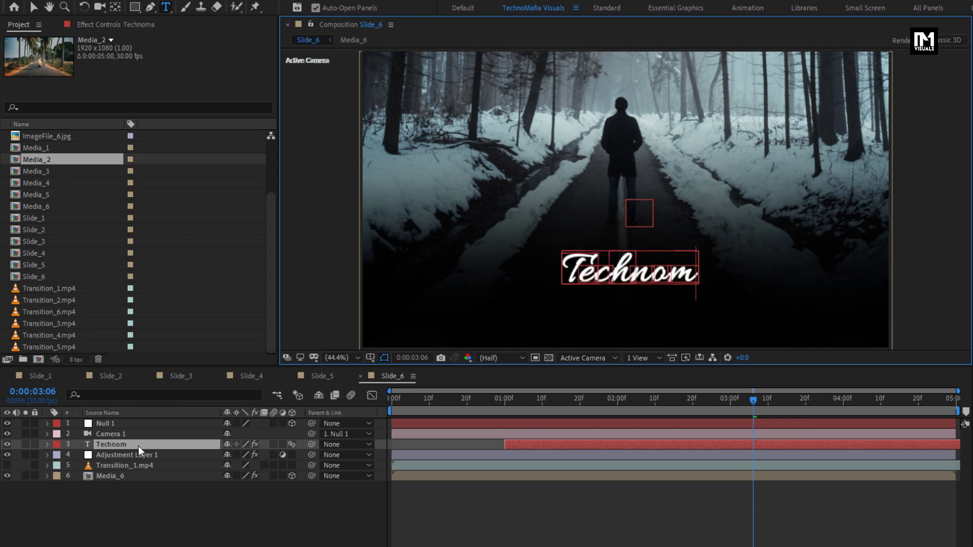
{"action": "type", "text": "afia V"}
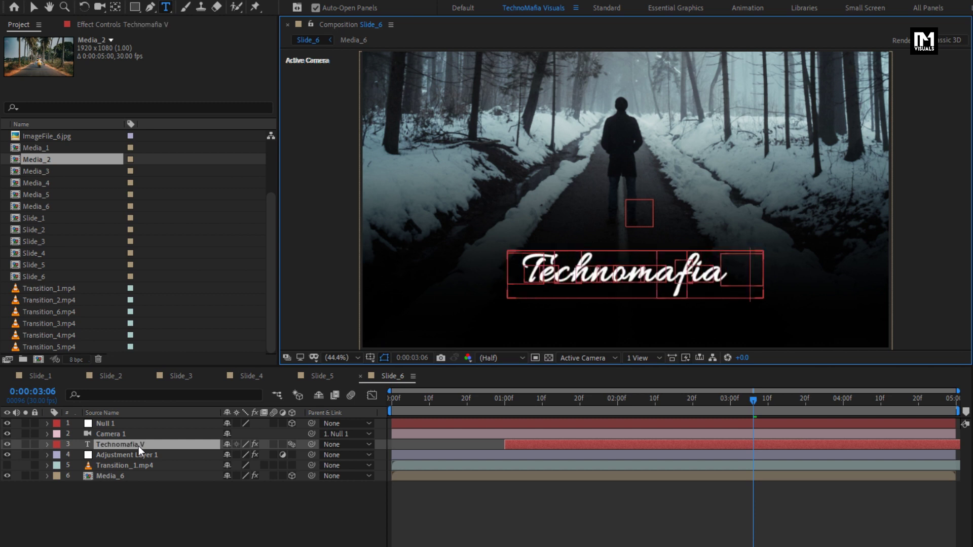
{"action": "type", "text": "isuals"}
{"action": "left_click", "coordinate": [138, 446]}
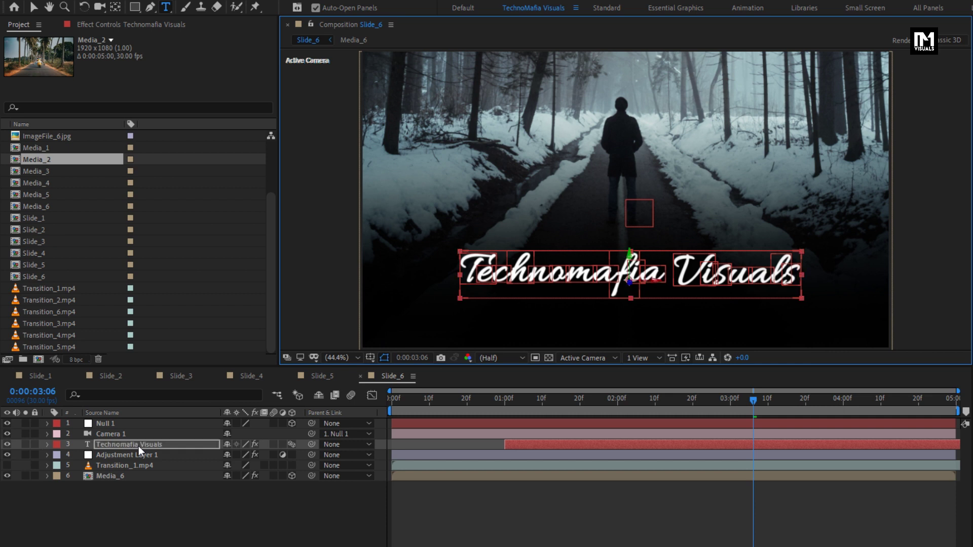
Step: Delete the last Position keyframe of Null 1 in Slide_6 and move the four-second keyframe to the end of the composition
{"action": "left_click", "coordinate": [111, 426]}
{"action": "key", "text": "p"}
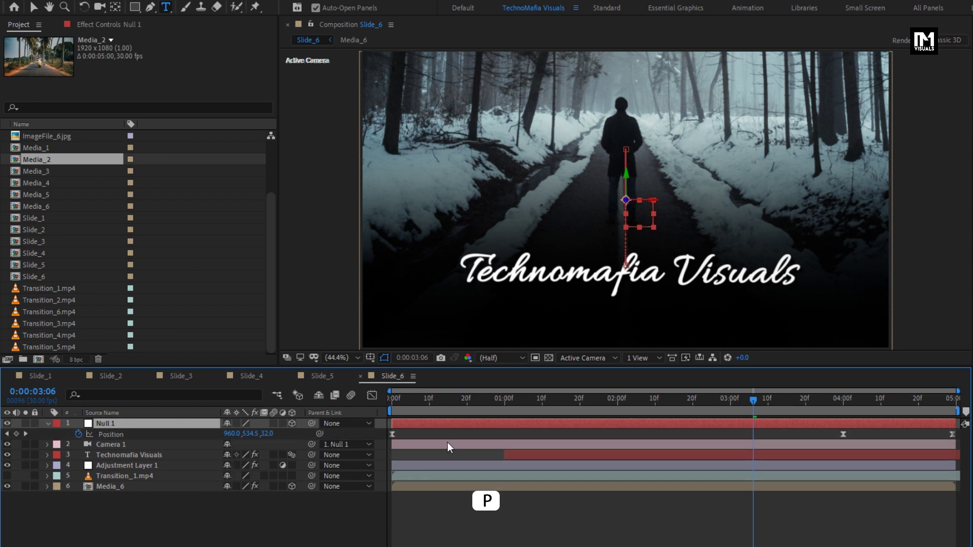
{"action": "left_click", "coordinate": [951, 435]}
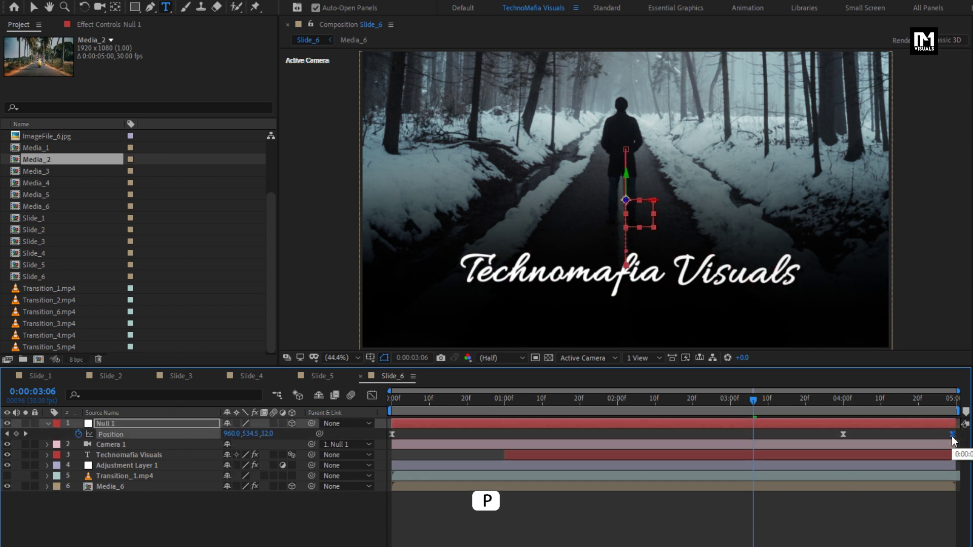
{"action": "key", "text": "Delete"}
{"action": "left_click_drag", "start_coordinate": [811, 399], "coordinate": [954, 436]}
{"action": "left_click", "coordinate": [842, 435]}
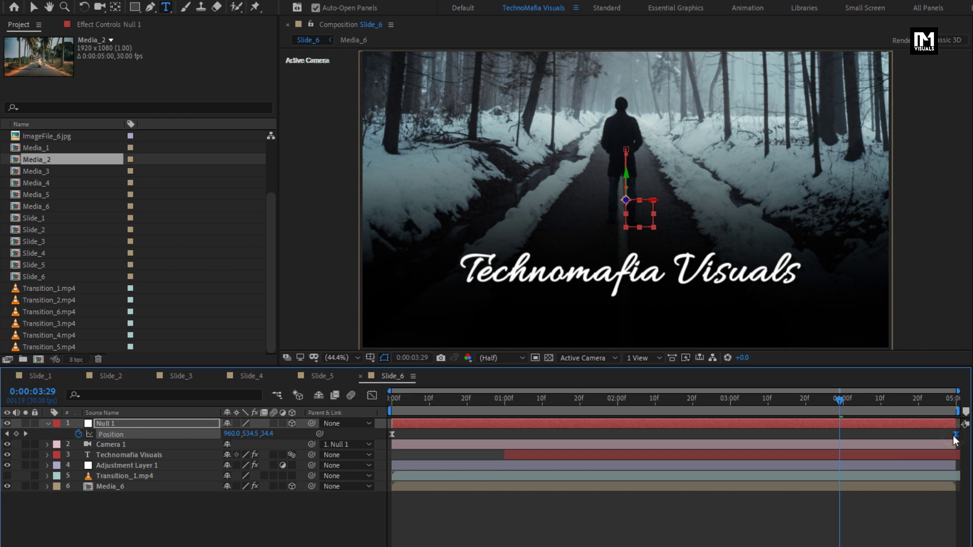
{"action": "left_click_drag", "start_coordinate": [844, 404], "coordinate": [729, 405]}
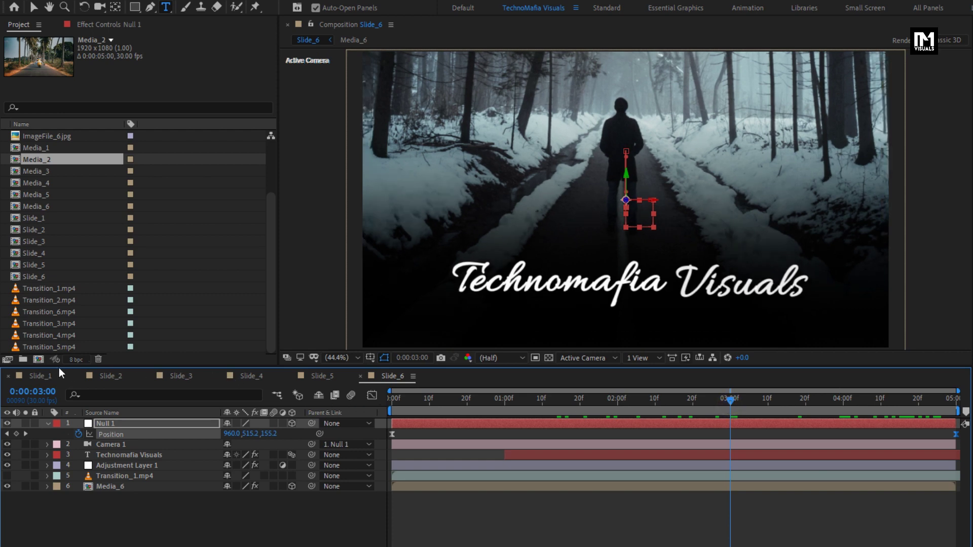
Step: Create a 1920 x 1080, 30 fps composition named Slideshow with a duration of 0:00:22:00
{"action": "key", "text": "ctrl+n"}
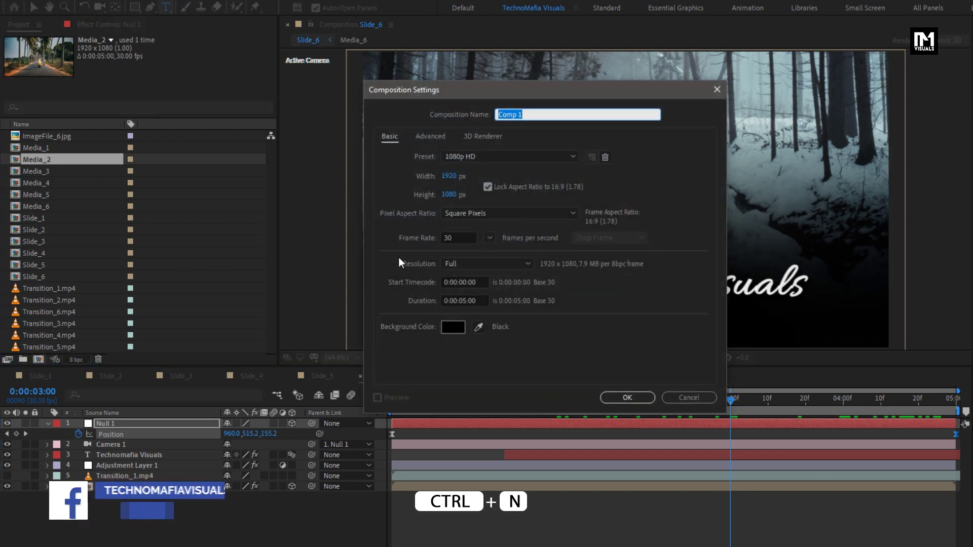
{"action": "type", "text": "Slideshow"}
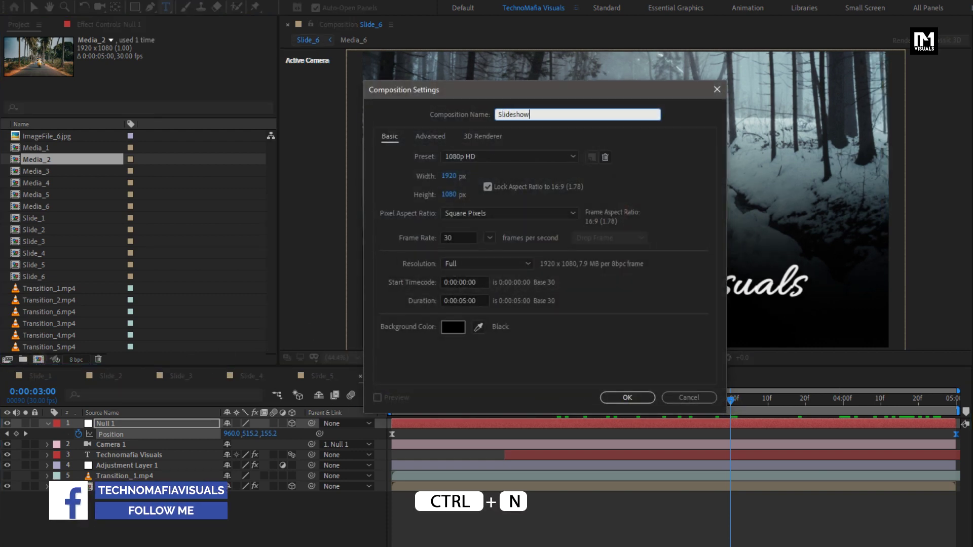
{"action": "double_click", "coordinate": [464, 301]}
{"action": "key", "text": "BackSpace"}
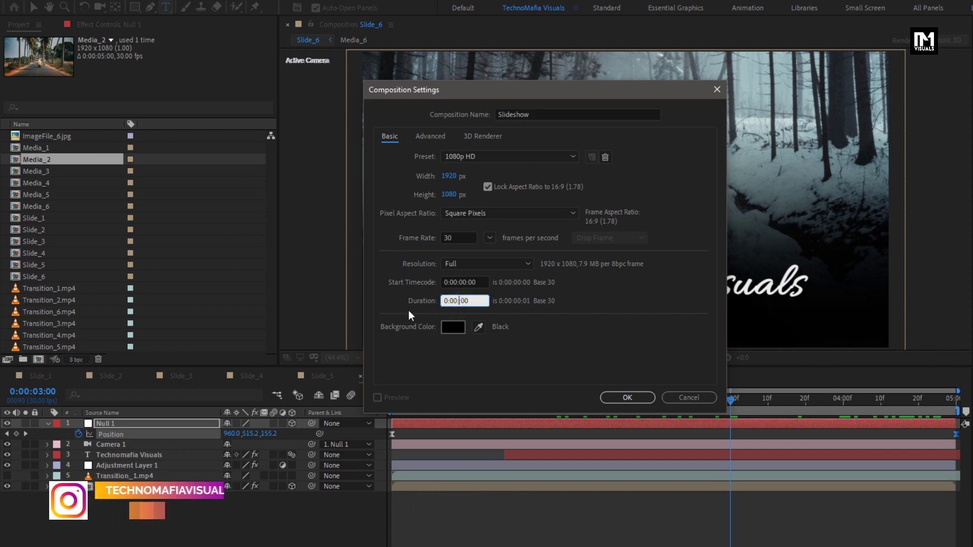
{"action": "type", "text": "22:"}
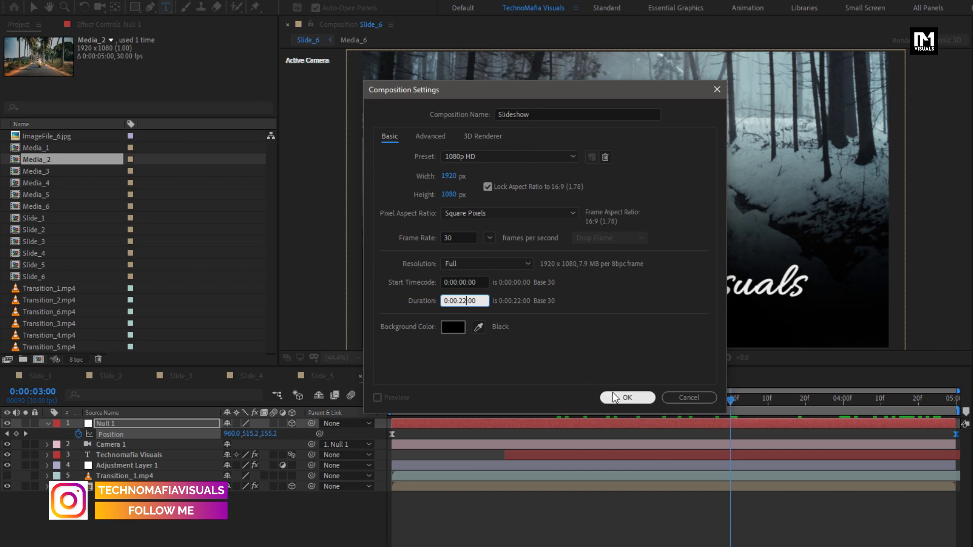
{"action": "left_click", "coordinate": [614, 396]}
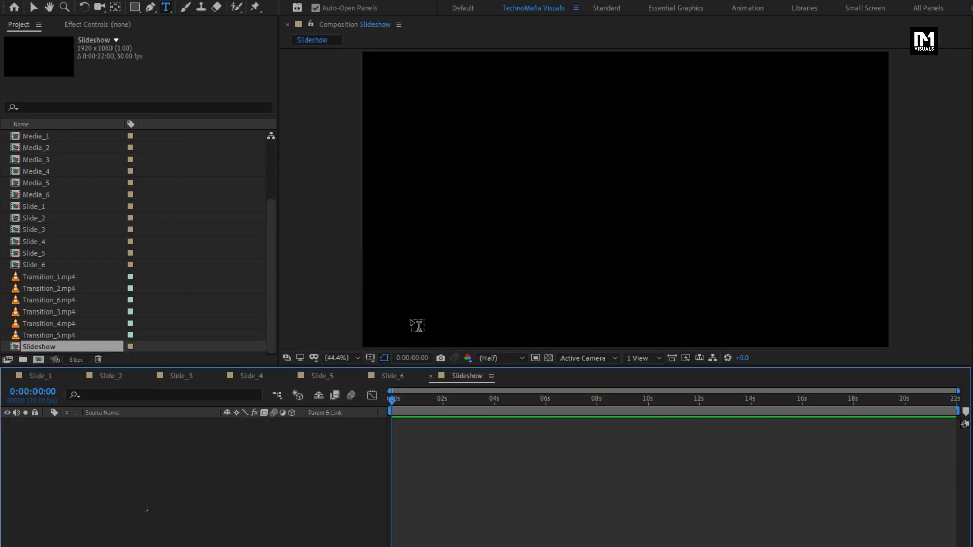
Step: Add the Slide_1 to Slide_6 compositions as layers in the Slideshow composition, with Slide_6 on top and Slide_1 lowest
{"action": "left_click", "coordinate": [37, 265]}
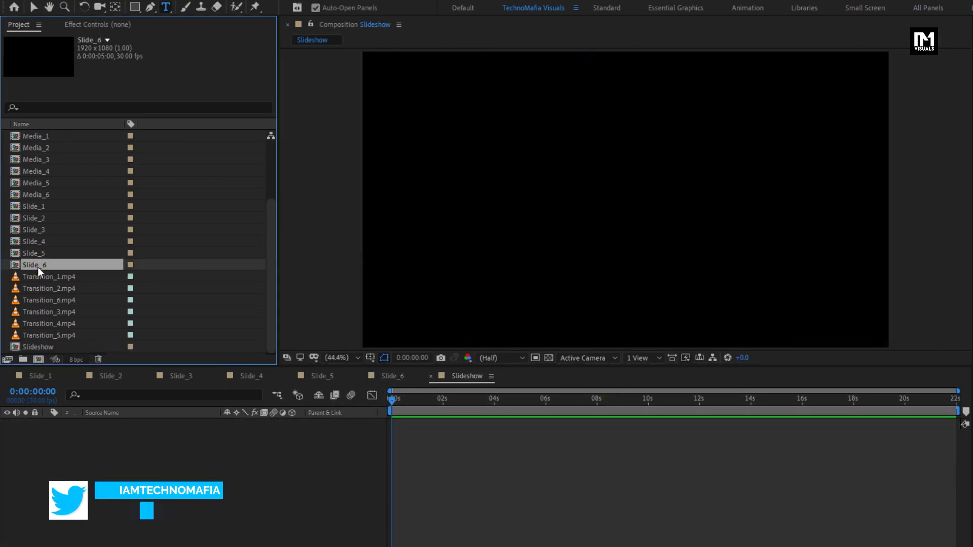
{"action": "left_click_drag", "start_coordinate": [36, 261], "coordinate": [32, 211]}
{"action": "left_click_drag", "start_coordinate": [38, 264], "coordinate": [105, 499]}
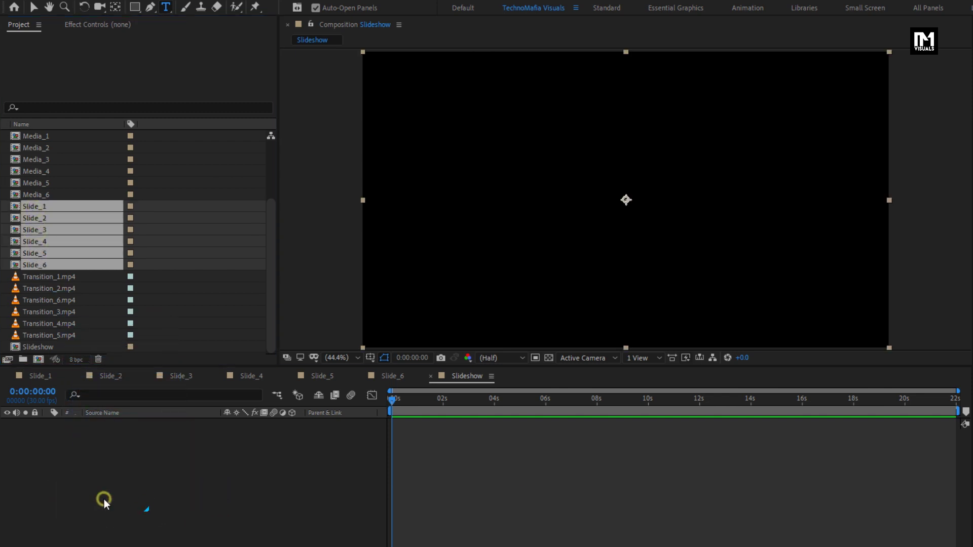
{"action": "left_click", "coordinate": [105, 499]}
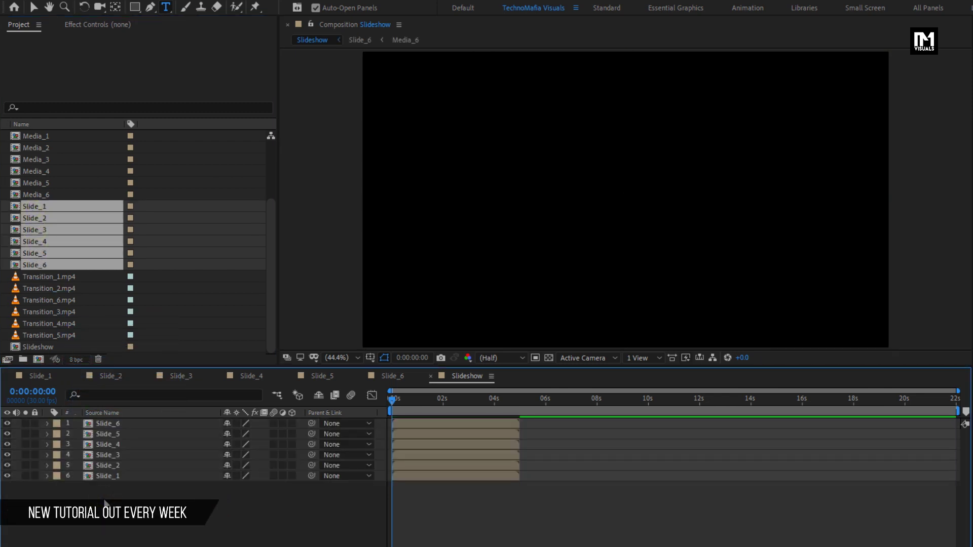
Step: Stagger the Slide_2 to Slide_6 layers in sequence along the Slideshow timeline so each one overlaps the end of the previous slide
{"action": "left_click", "coordinate": [425, 466]}
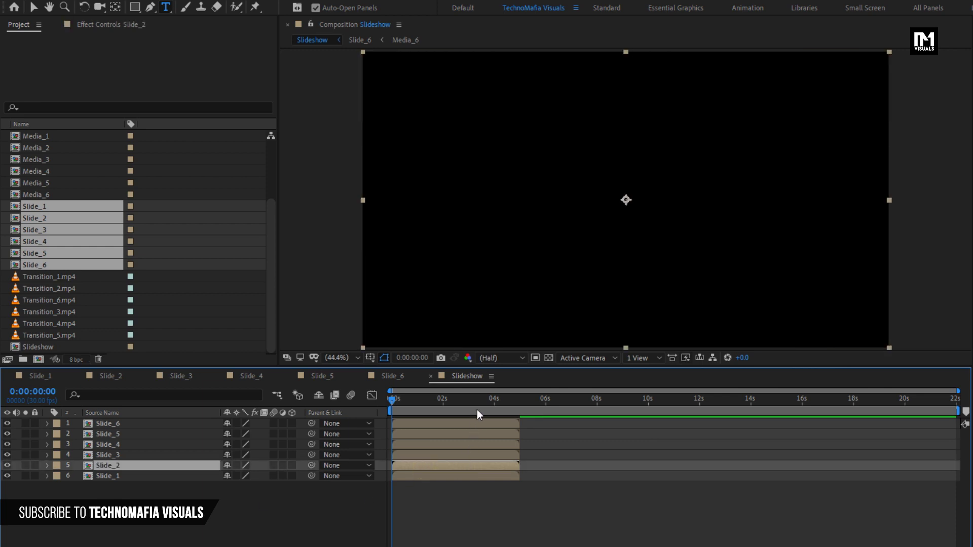
{"action": "left_click", "coordinate": [495, 401]}
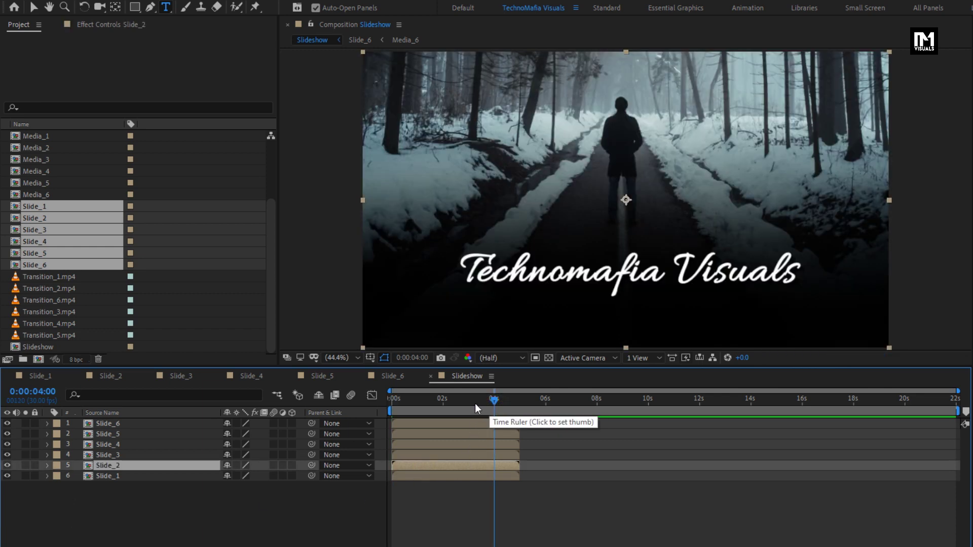
{"action": "left_click", "coordinate": [474, 401]}
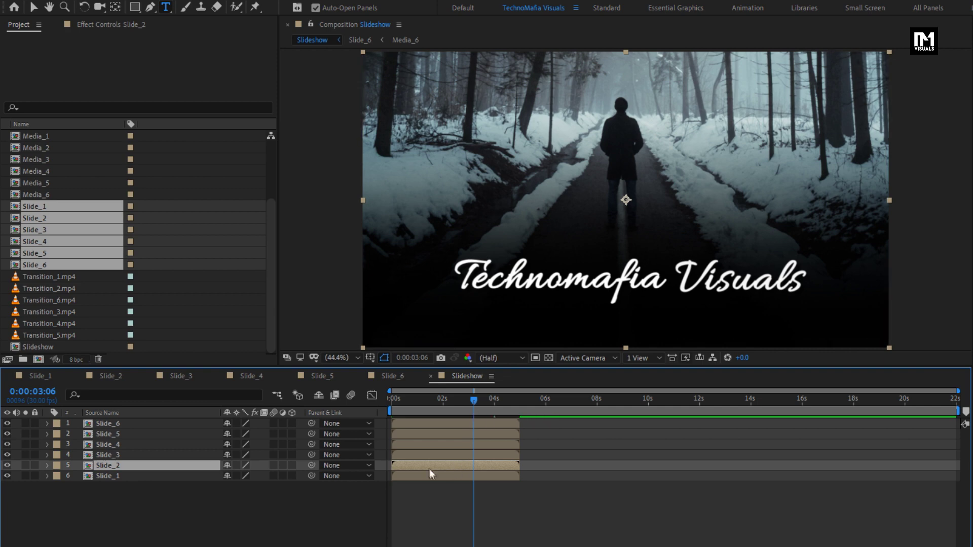
{"action": "left_click_drag", "start_coordinate": [429, 469], "coordinate": [626, 451]}
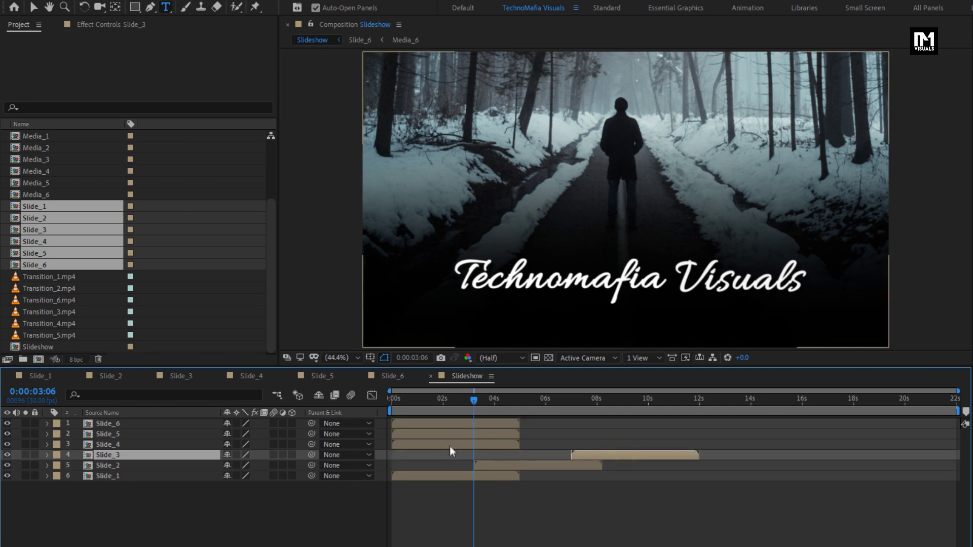
{"action": "left_click_drag", "start_coordinate": [451, 446], "coordinate": [733, 440]}
{"action": "left_click_drag", "start_coordinate": [486, 431], "coordinate": [857, 424]}
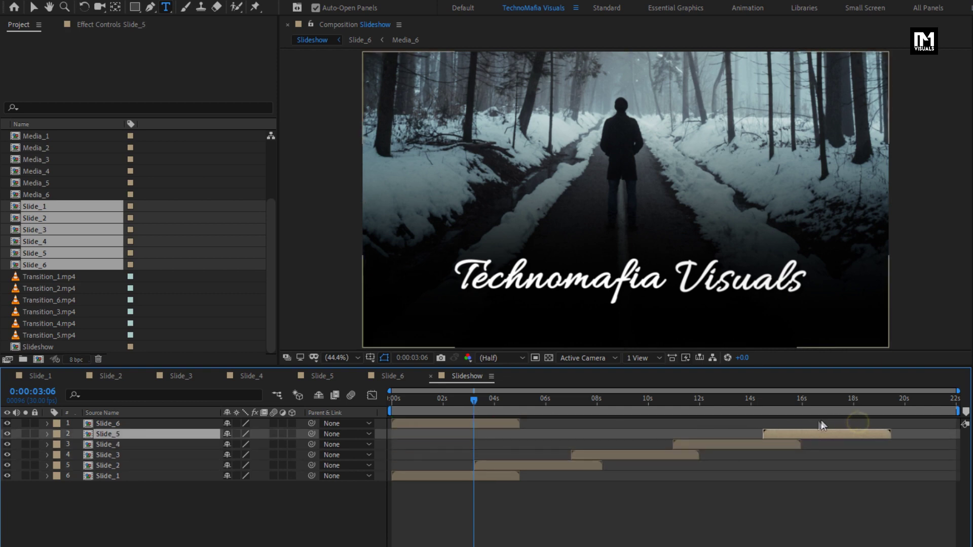
{"action": "left_click_drag", "start_coordinate": [415, 424], "coordinate": [869, 424]}
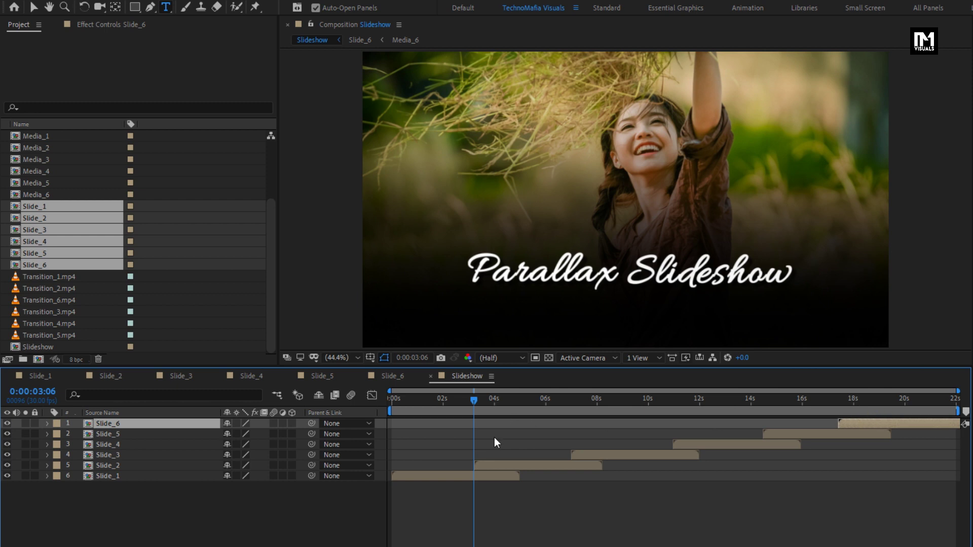
Step: Shift the Slide_2 layer so that it starts at 0:00:03:15
{"action": "left_click", "coordinate": [516, 399]}
{"action": "left_click_drag", "start_coordinate": [957, 391], "coordinate": [599, 403]}
{"action": "left_click_drag", "start_coordinate": [591, 465], "coordinate": [607, 465]}
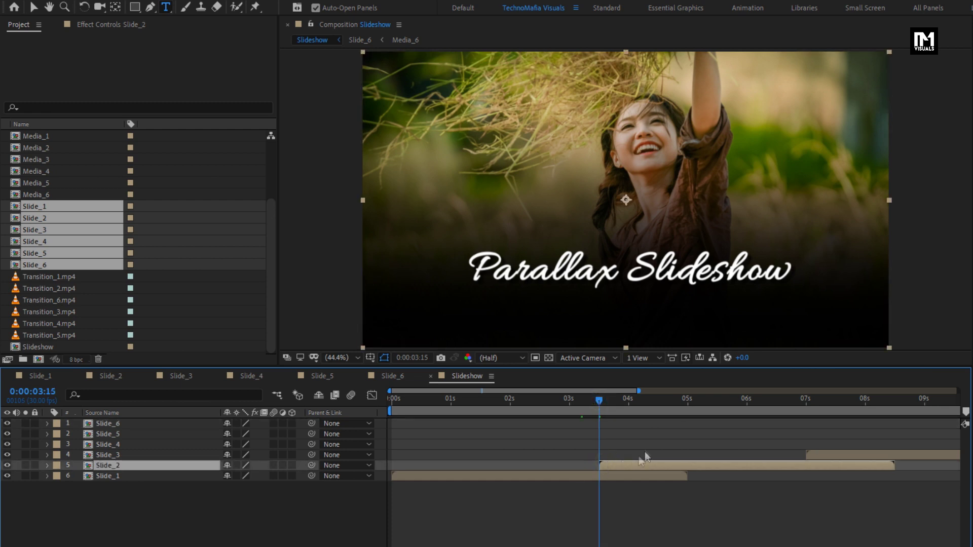
Step: Shift the Slide_4 layer so that it starts at 0:00:10:15, three and a half seconds after the start of Slide_3
{"action": "left_click", "coordinate": [805, 406]}
{"action": "left_click_drag", "start_coordinate": [586, 390], "coordinate": [737, 391]}
{"action": "left_click_drag", "start_coordinate": [716, 447], "coordinate": [680, 446]}
{"action": "left_click_drag", "start_coordinate": [652, 399], "coordinate": [657, 400]}
{"action": "left_click_drag", "start_coordinate": [672, 444], "coordinate": [674, 442]}
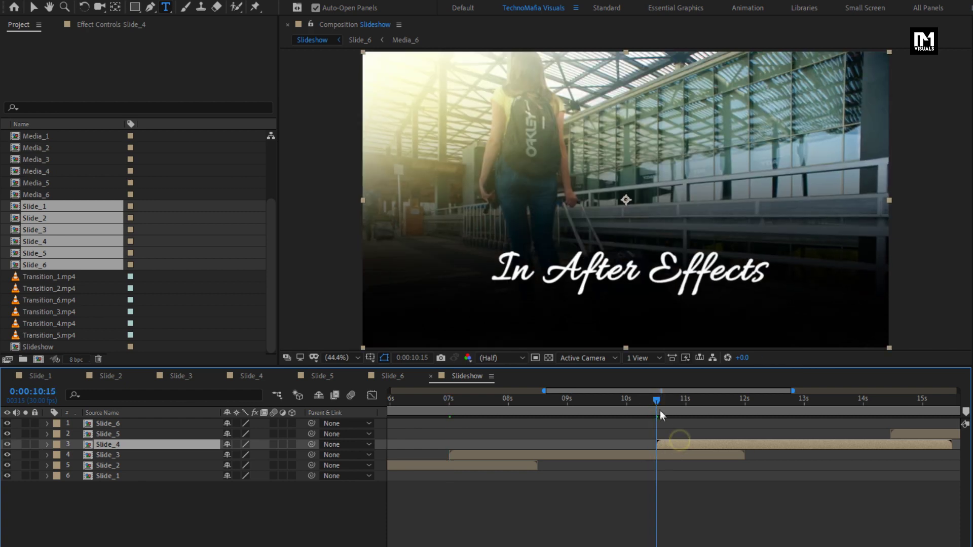
Step: Shift the Slide_5 layer to start at 0:00:14:00 and the Slide_6 layer to start at about 0:00:17:15
{"action": "left_click_drag", "start_coordinate": [682, 391], "coordinate": [786, 391]}
{"action": "left_click_drag", "start_coordinate": [676, 436], "coordinate": [650, 436]}
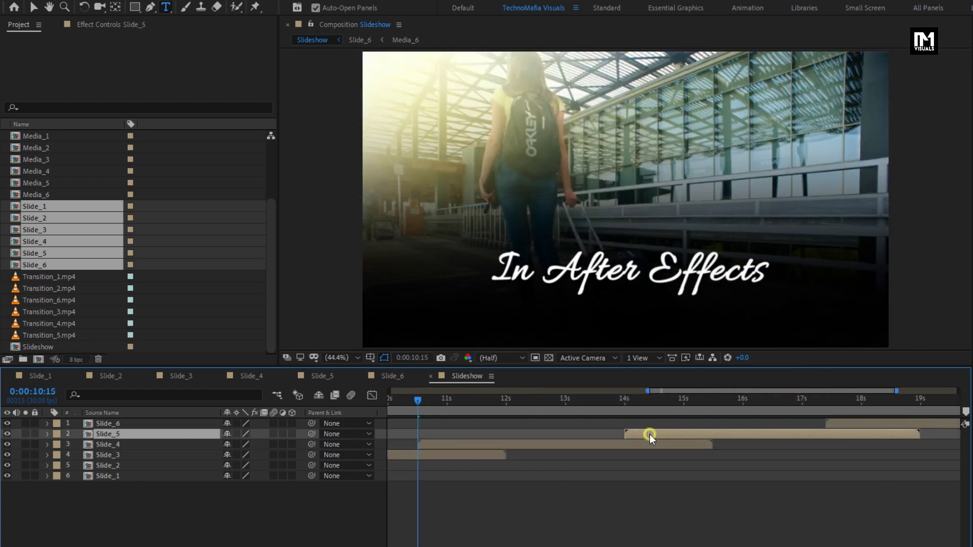
{"action": "left_click", "coordinate": [623, 405]}
{"action": "left_click_drag", "start_coordinate": [681, 391], "coordinate": [779, 393]}
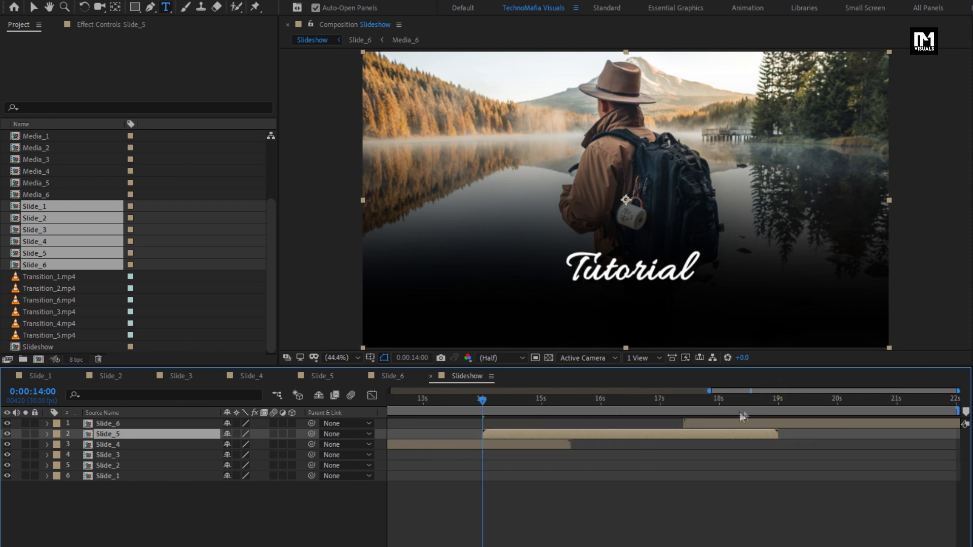
{"action": "left_click", "coordinate": [683, 400]}
{"action": "left_click_drag", "start_coordinate": [684, 400], "coordinate": [710, 424]}
{"action": "left_click_drag", "start_coordinate": [708, 391], "coordinate": [661, 402]}
{"action": "left_click", "coordinate": [390, 400]}
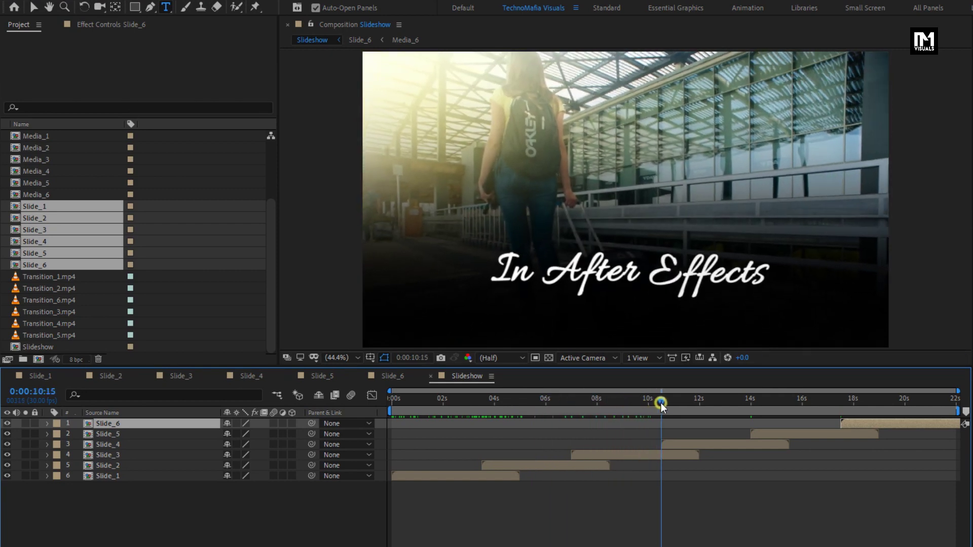
Step: Add an adjustment layer above all the slide layers in the Slideshow composition
{"action": "left_click", "coordinate": [235, 527]}
{"action": "right_click", "coordinate": [219, 524]}
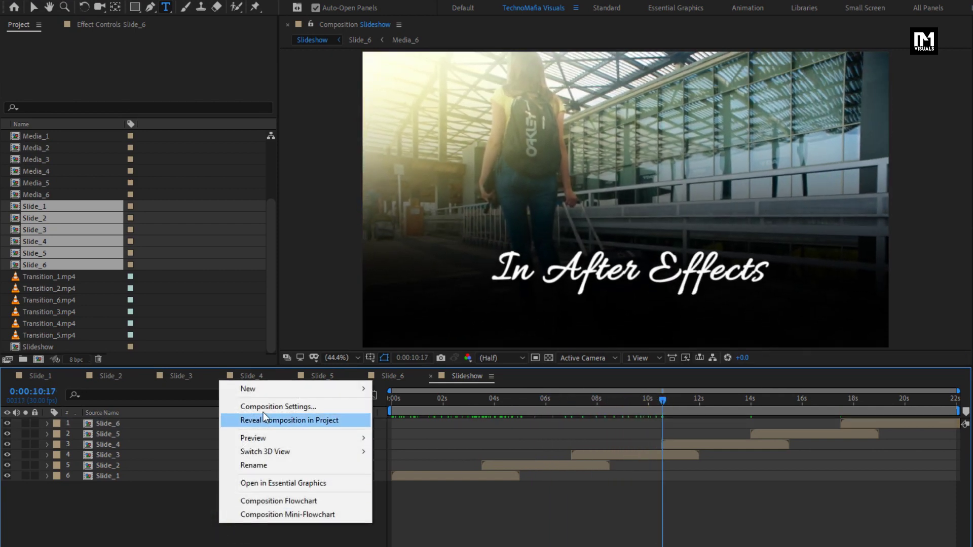
{"action": "mouse_move", "coordinate": [266, 388]}
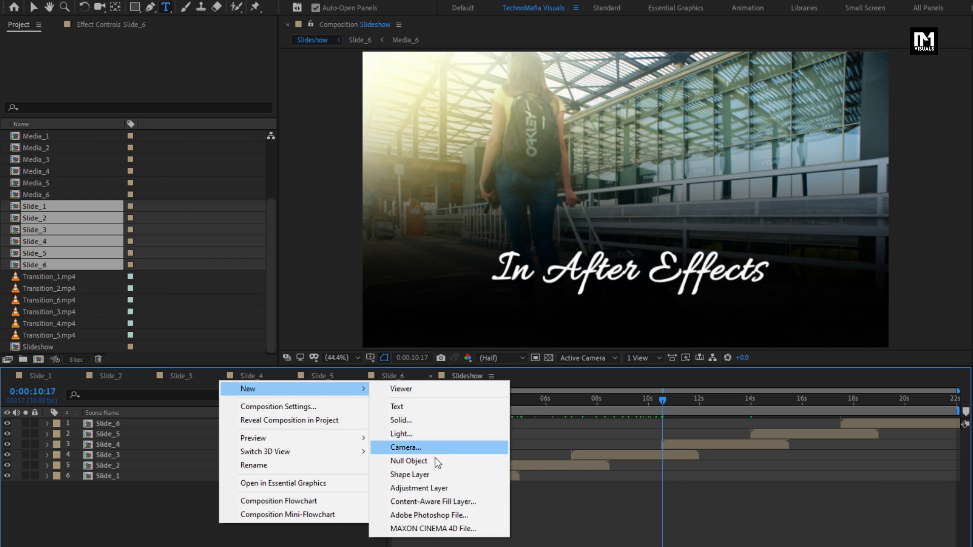
{"action": "left_click", "coordinate": [438, 485]}
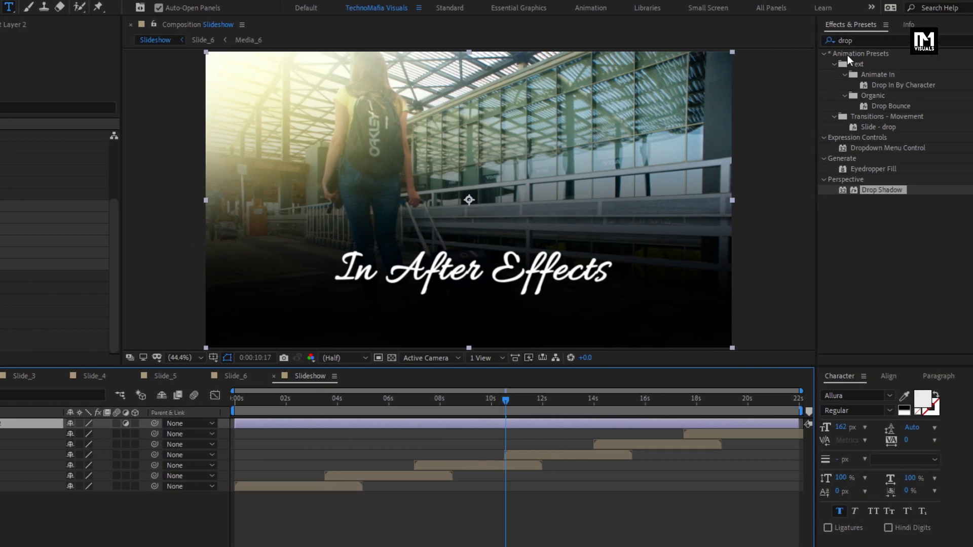
Step: Apply the Curves effect to the adjustment layer and slightly raise the RGB highlights, holding the shadows with a second point
{"action": "left_click", "coordinate": [822, 41]}
{"action": "type", "text": "curv"}
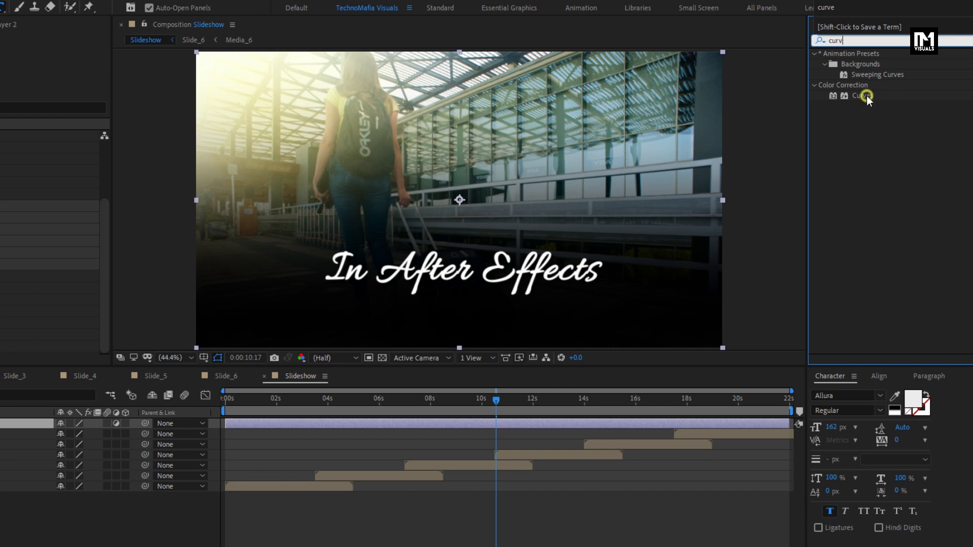
{"action": "left_click_drag", "start_coordinate": [864, 96], "coordinate": [506, 199]}
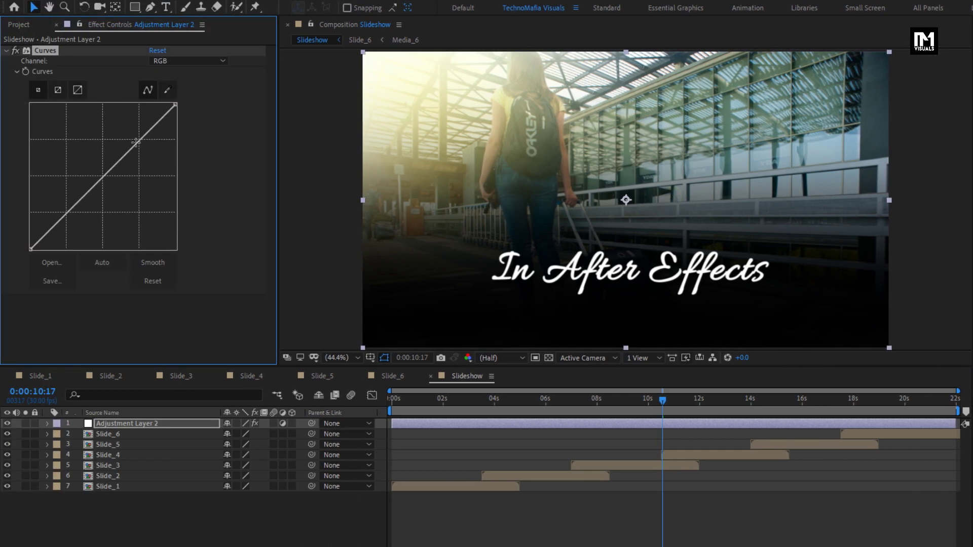
{"action": "left_click_drag", "start_coordinate": [136, 142], "coordinate": [133, 143]}
{"action": "left_click_drag", "start_coordinate": [61, 209], "coordinate": [63, 216]}
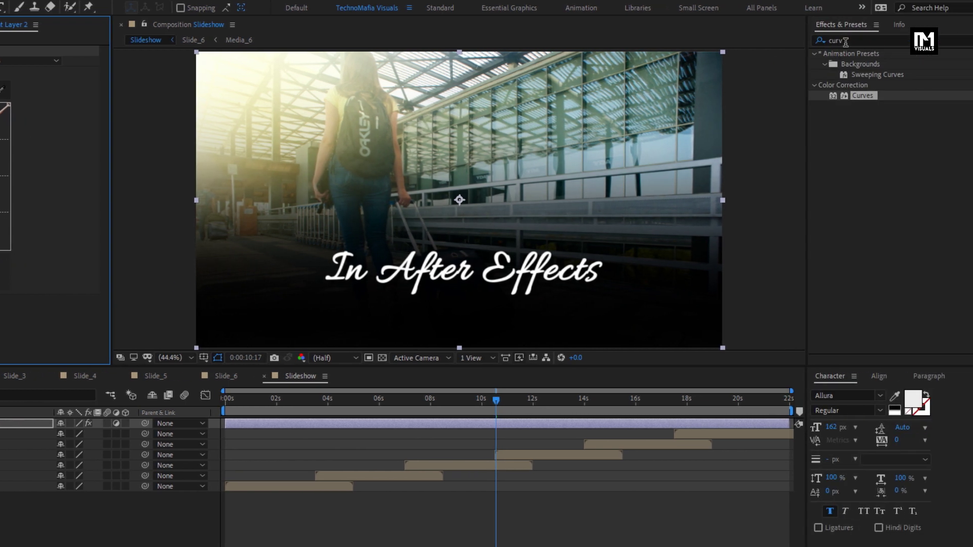
Step: Apply the Tritone effect to the adjustment layer below Curves and collapse the Curves settings
{"action": "left_click", "coordinate": [808, 42]}
{"action": "type", "text": "trit"}
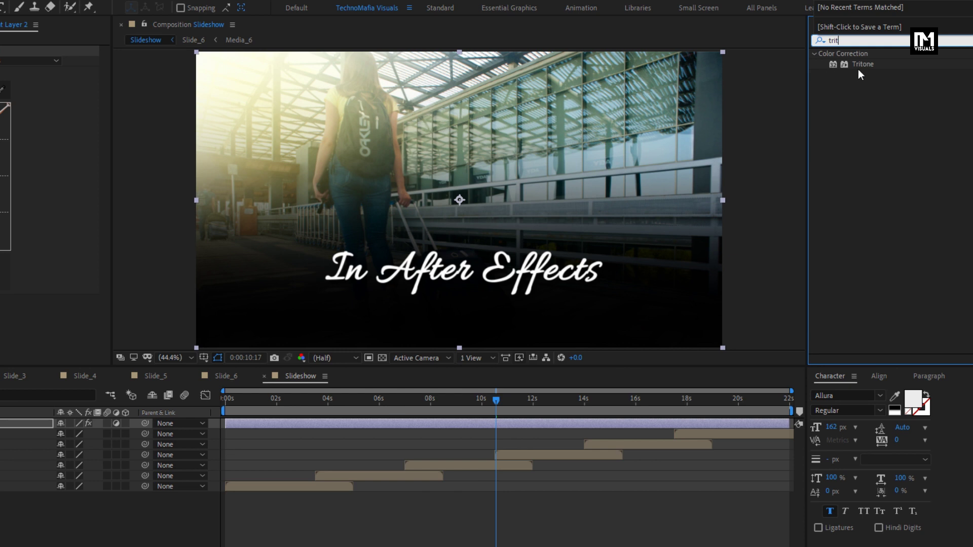
{"action": "left_click_drag", "start_coordinate": [862, 65], "coordinate": [472, 229]}
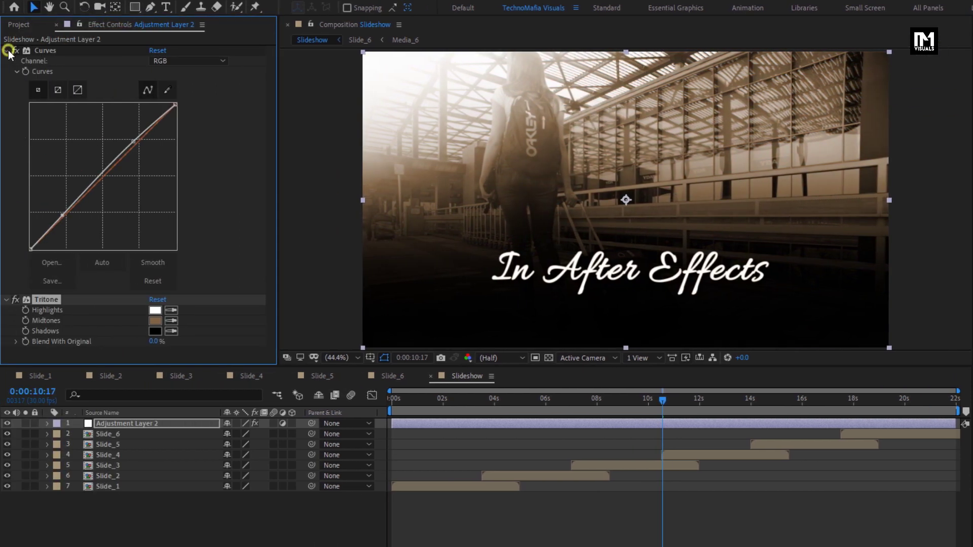
{"action": "left_click", "coordinate": [7, 50]}
Step: Set the Tritone midtones colour to pale yellow E9E0A2
{"action": "left_click", "coordinate": [154, 82]}
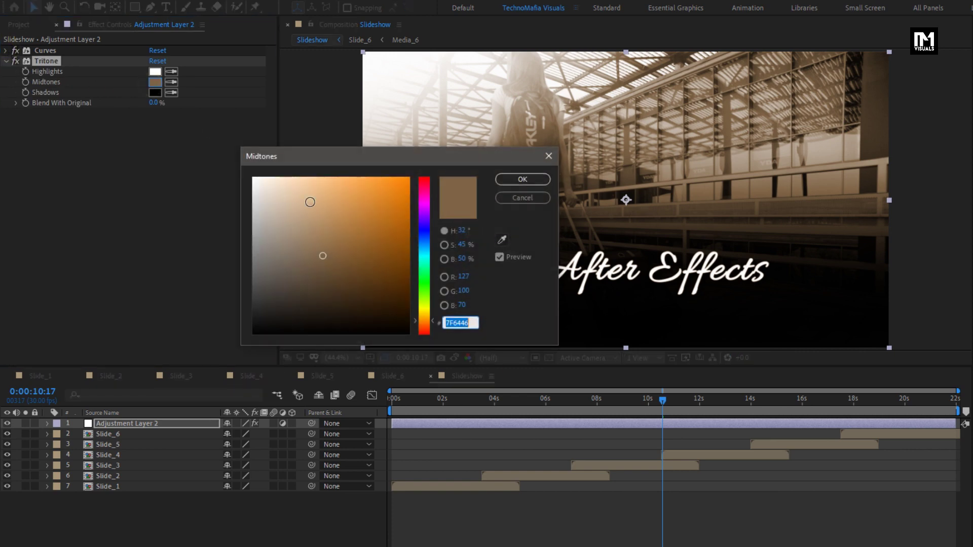
{"action": "left_click", "coordinate": [424, 210]}
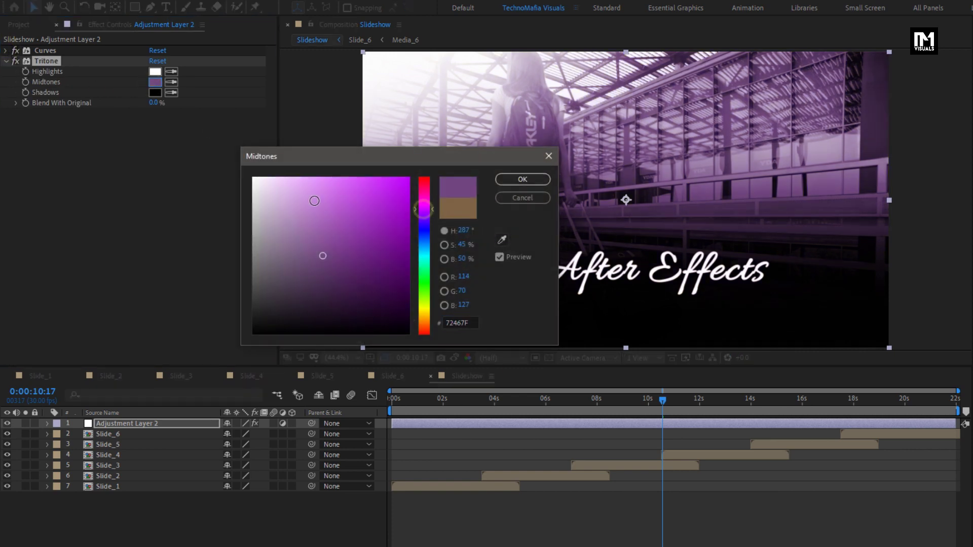
{"action": "left_click", "coordinate": [301, 191]}
{"action": "left_click_drag", "start_coordinate": [425, 216], "coordinate": [424, 310]}
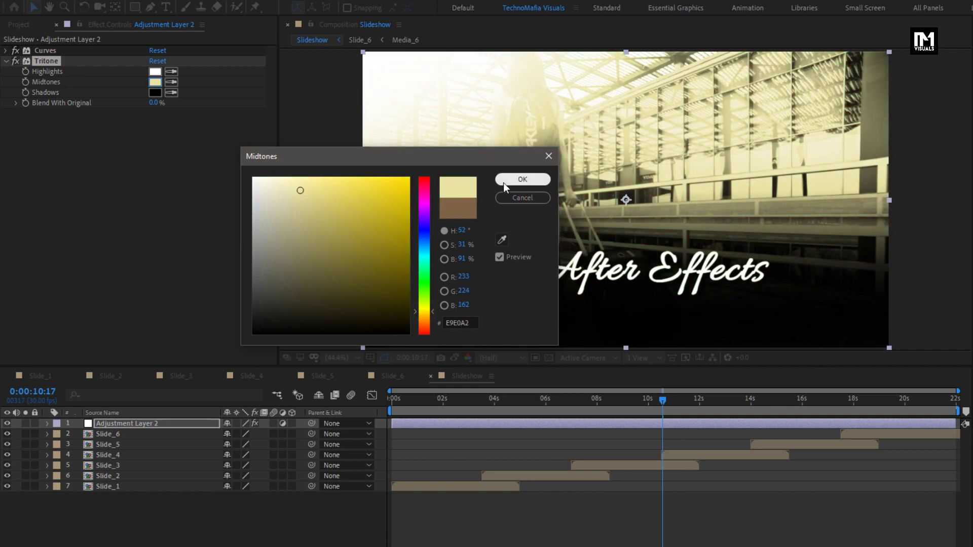
{"action": "left_click", "coordinate": [522, 179]}
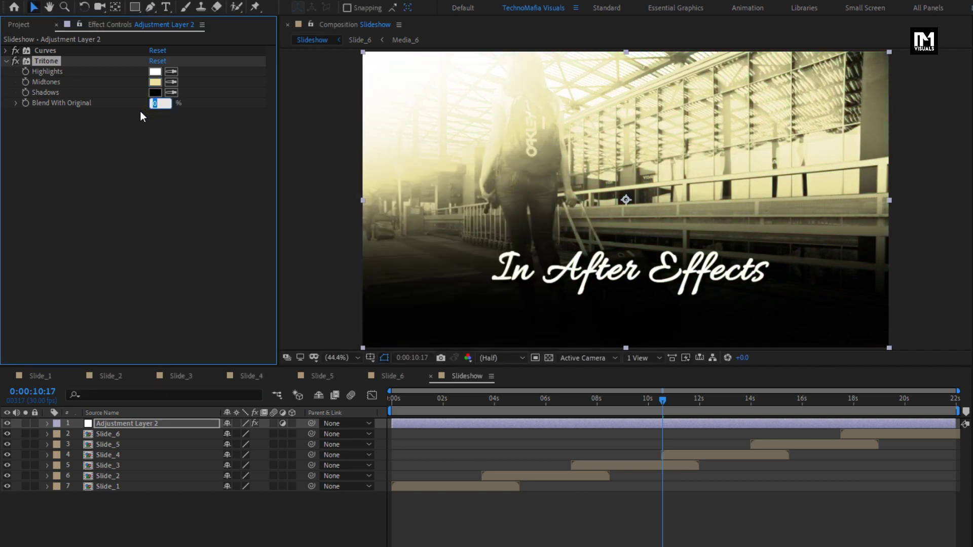
Step: Set Tritone's Blend With Original to 80% and its midtones colour to light purple D9A3F8
{"action": "type", "text": "80"}
{"action": "key", "text": "Return"}
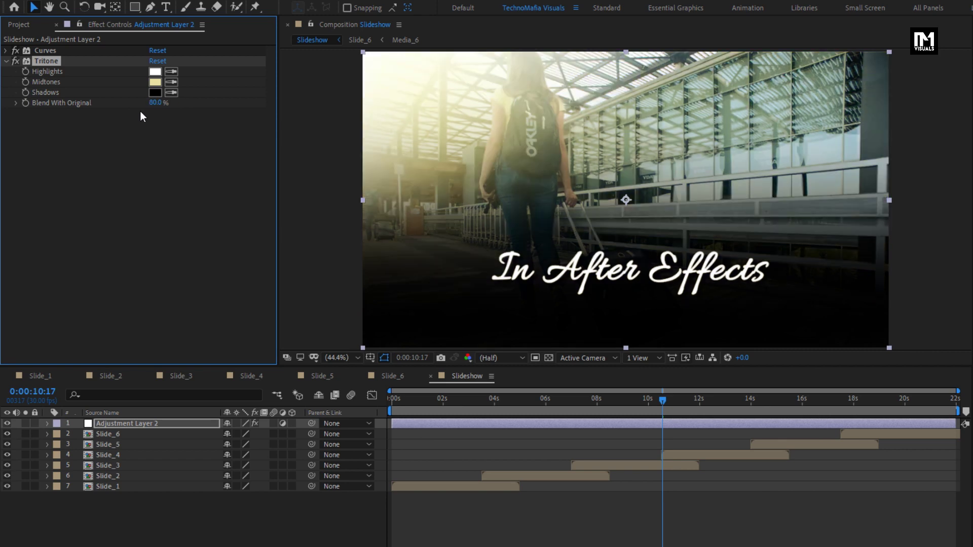
{"action": "left_click", "coordinate": [536, 401]}
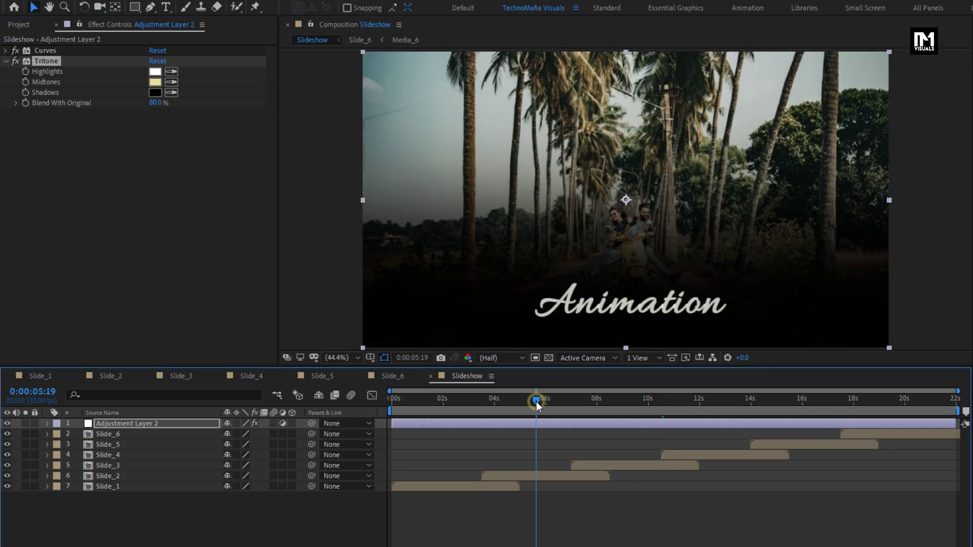
{"action": "left_click", "coordinate": [155, 83]}
{"action": "left_click", "coordinate": [420, 215]}
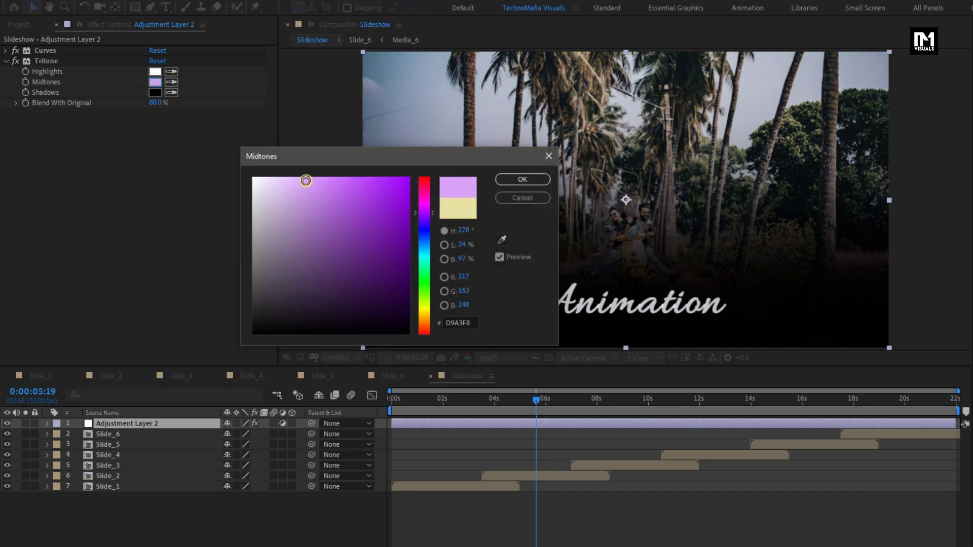
{"action": "left_click", "coordinate": [518, 180]}
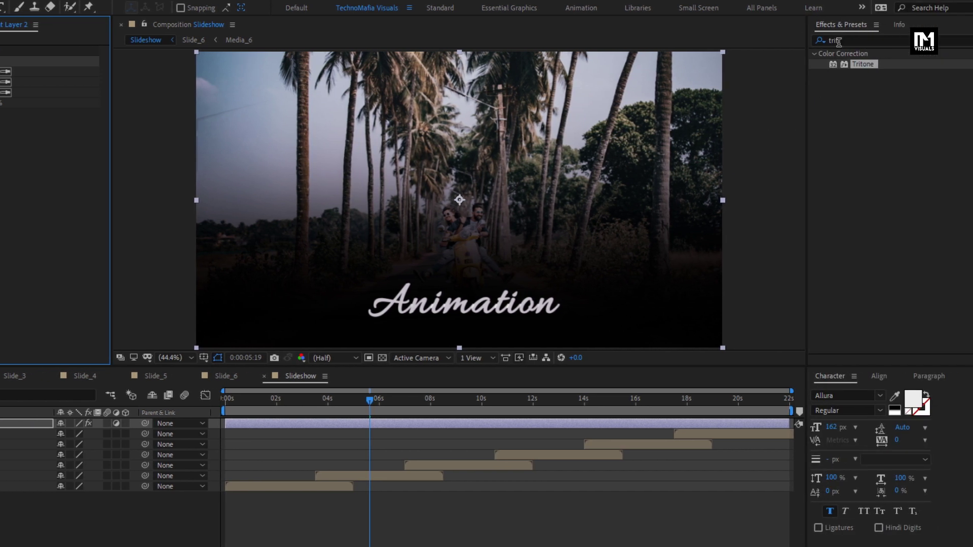
Step: Apply the Vibrance effect to the adjustment layer with Vibrance at 10 and Saturation at 20
{"action": "left_click", "coordinate": [816, 41]}
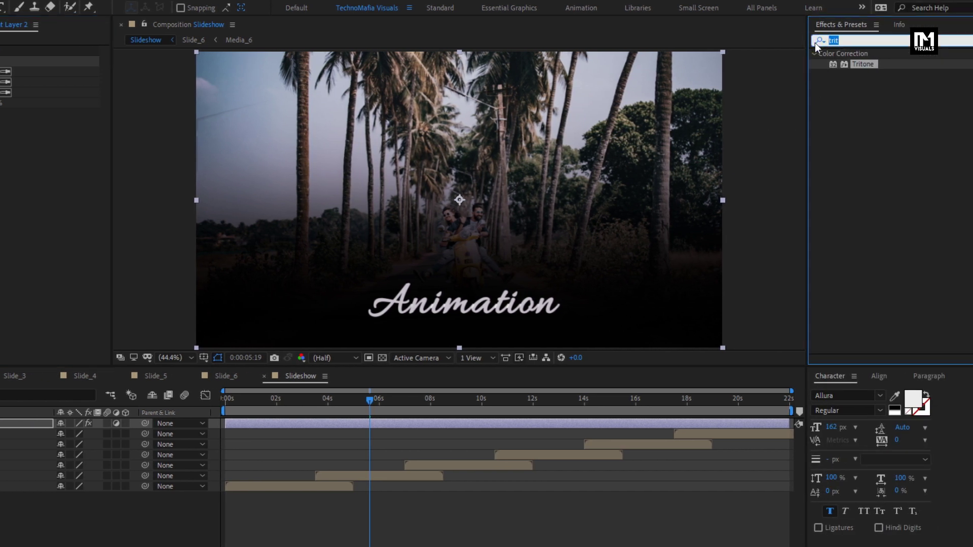
{"action": "type", "text": "vib"}
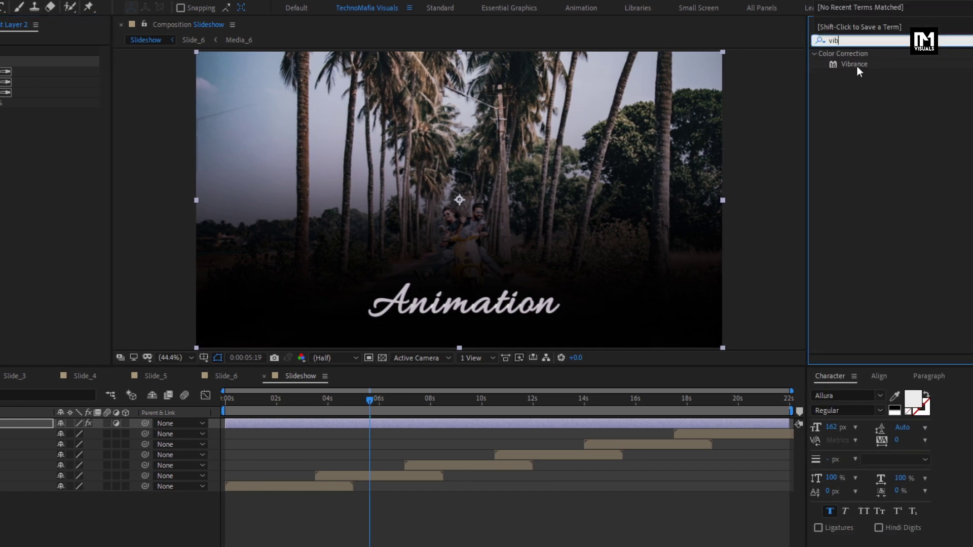
{"action": "left_click_drag", "start_coordinate": [855, 65], "coordinate": [509, 189]}
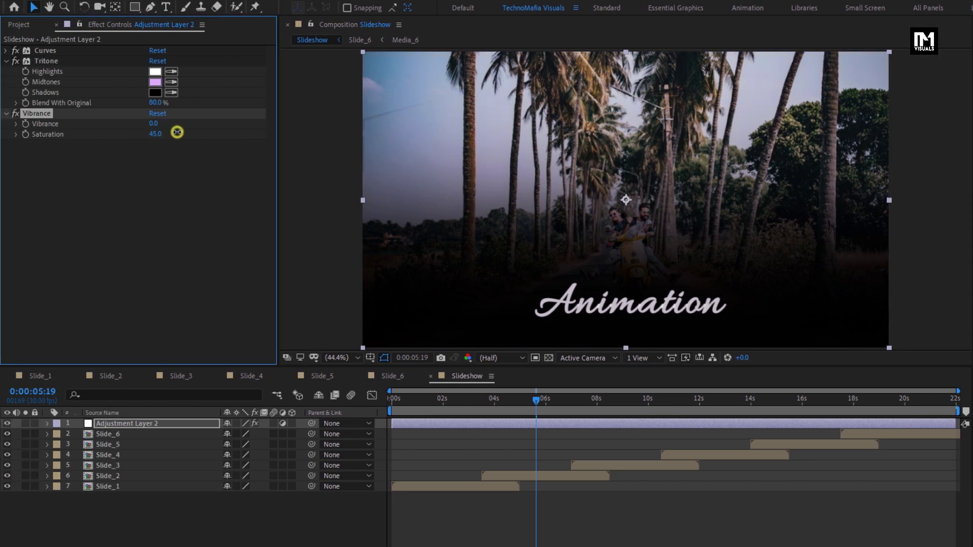
{"action": "left_click", "coordinate": [151, 136]}
{"action": "left_click", "coordinate": [152, 126]}
{"action": "left_click", "coordinate": [448, 401]}
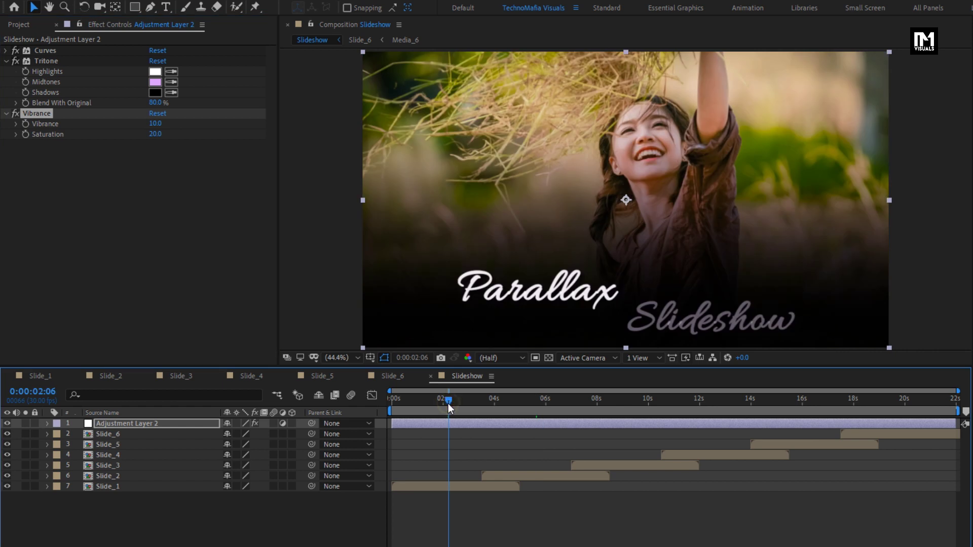
Step: Apply the Brightness & Contrast effect to the adjustment layer with Brightness at 2 and Contrast at 5
{"action": "left_click", "coordinate": [140, 421]}
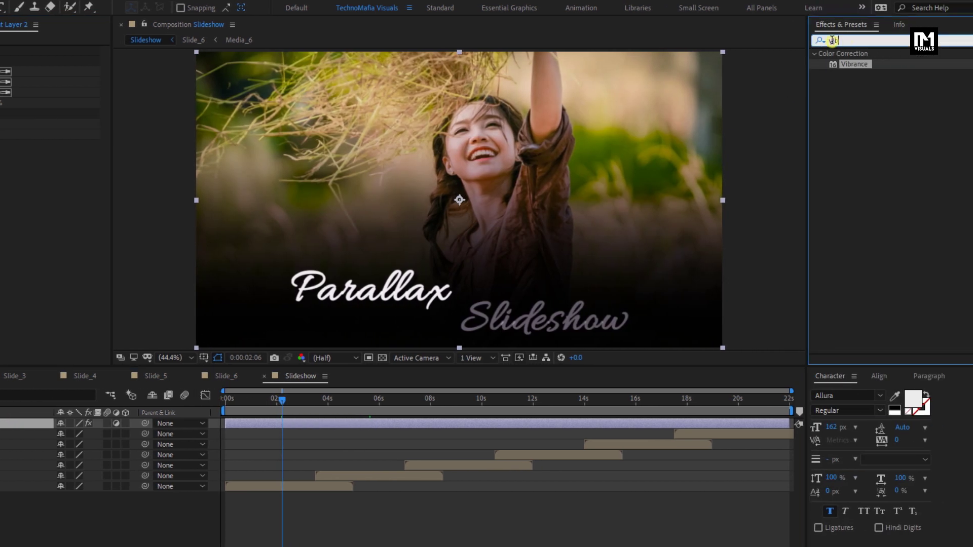
{"action": "type", "text": "brig"}
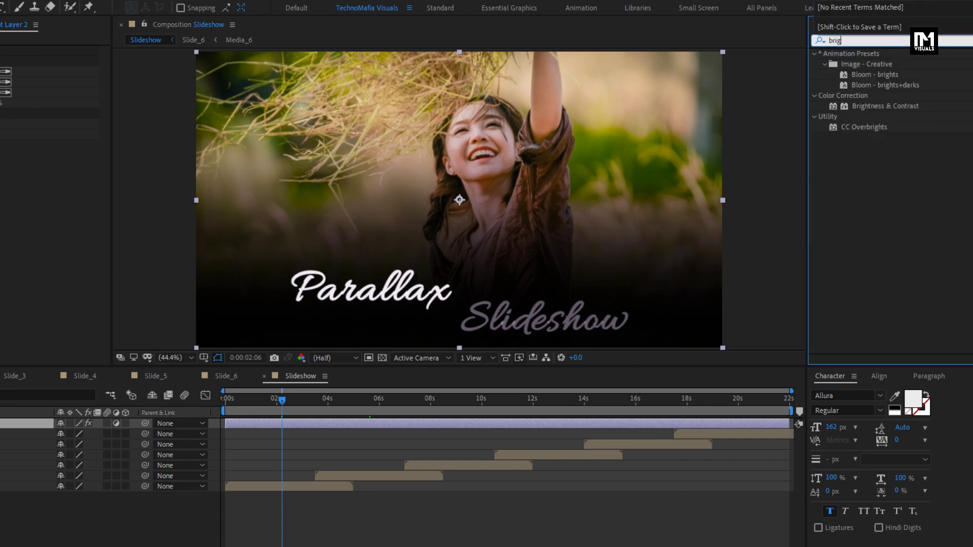
{"action": "left_click_drag", "start_coordinate": [868, 110], "coordinate": [488, 176]}
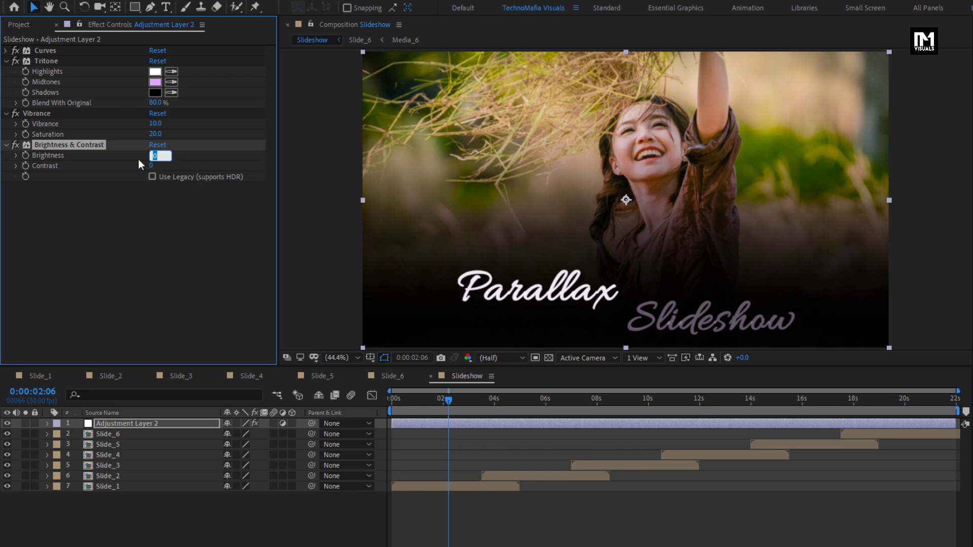
{"action": "type", "text": "2"}
{"action": "key", "text": "Return"}
{"action": "type", "text": "5"}
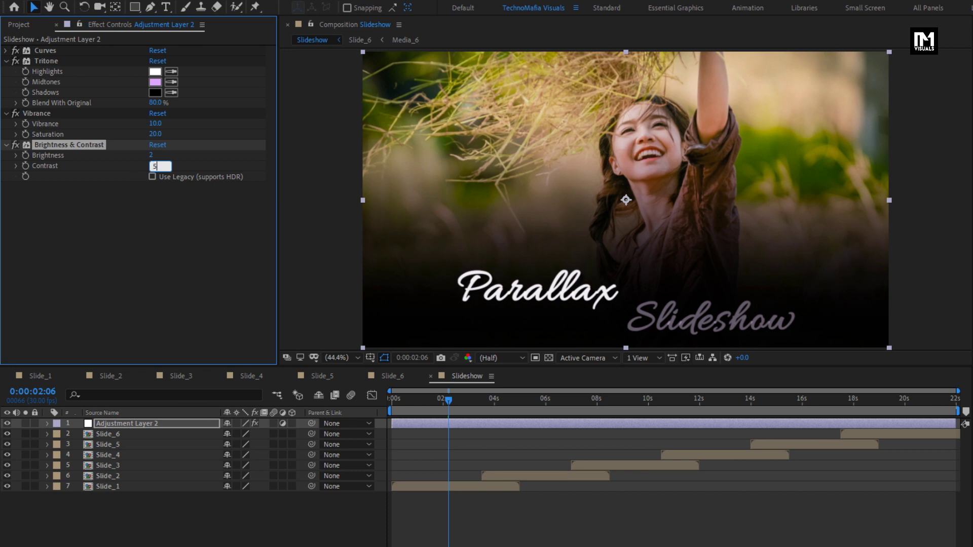
{"action": "key", "text": "Return"}
Step: Preview the colour-graded Slideshow composition from its first frame
{"action": "left_click", "coordinate": [394, 405]}
{"action": "left_click", "coordinate": [392, 404]}
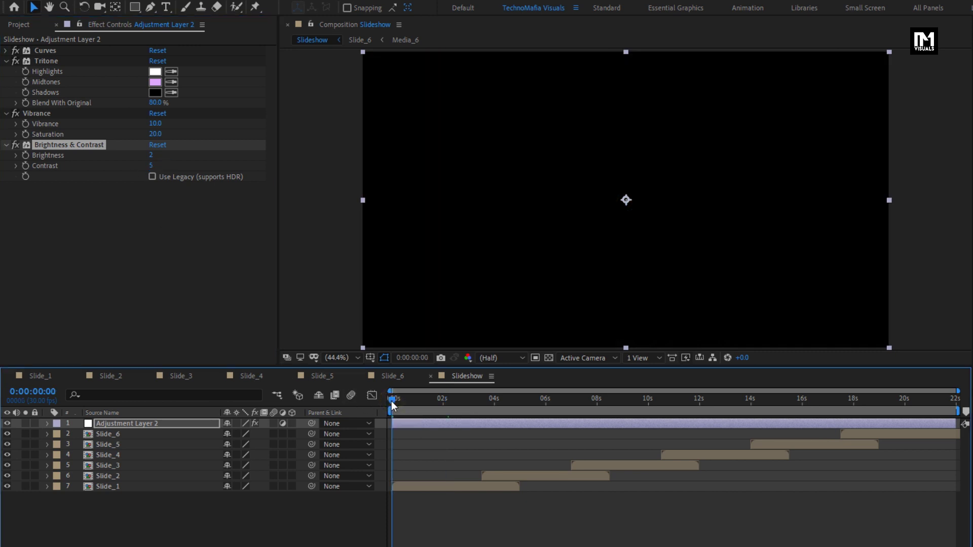
{"action": "key", "text": "space"}
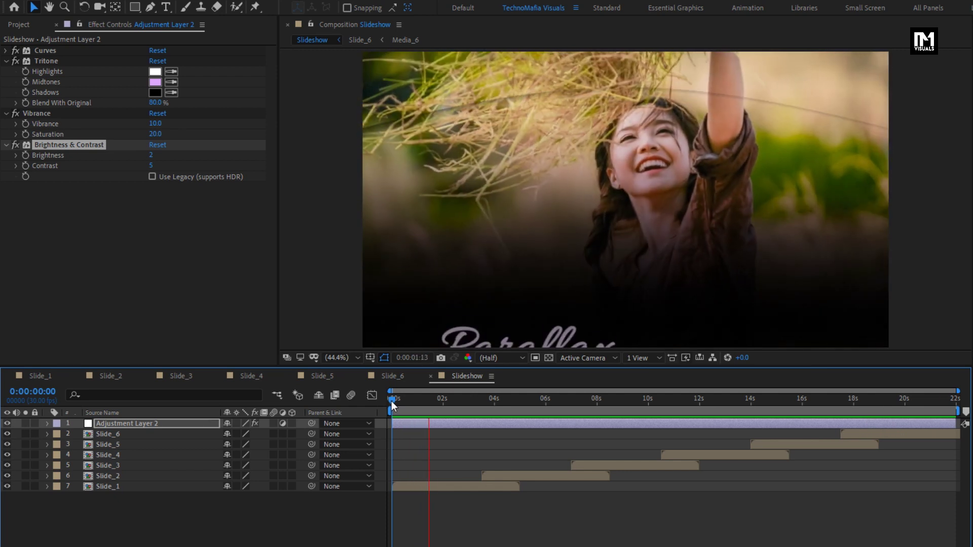
Step: Look through the imported Transition clips in the project, comparing their gradient thumbnails
{"action": "left_click", "coordinate": [25, 28]}
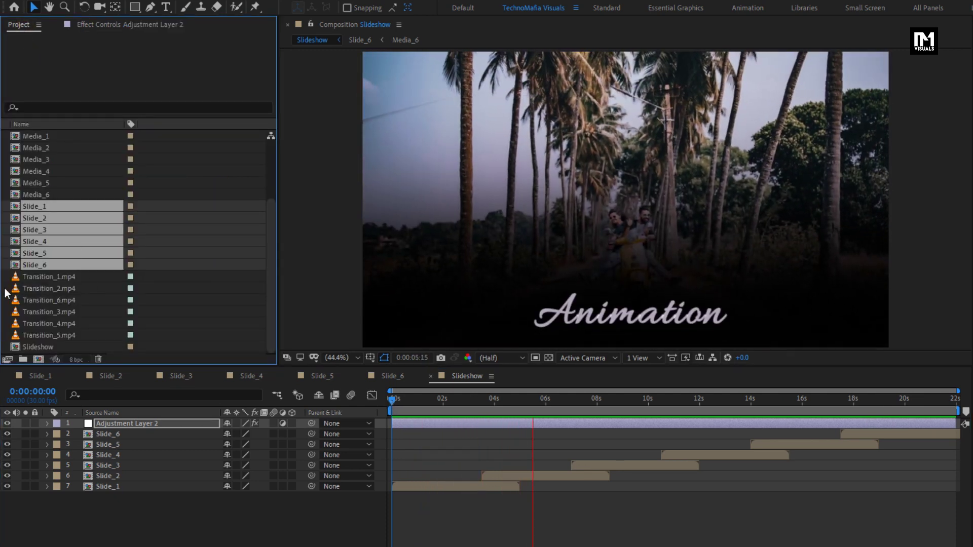
{"action": "left_click", "coordinate": [22, 271]}
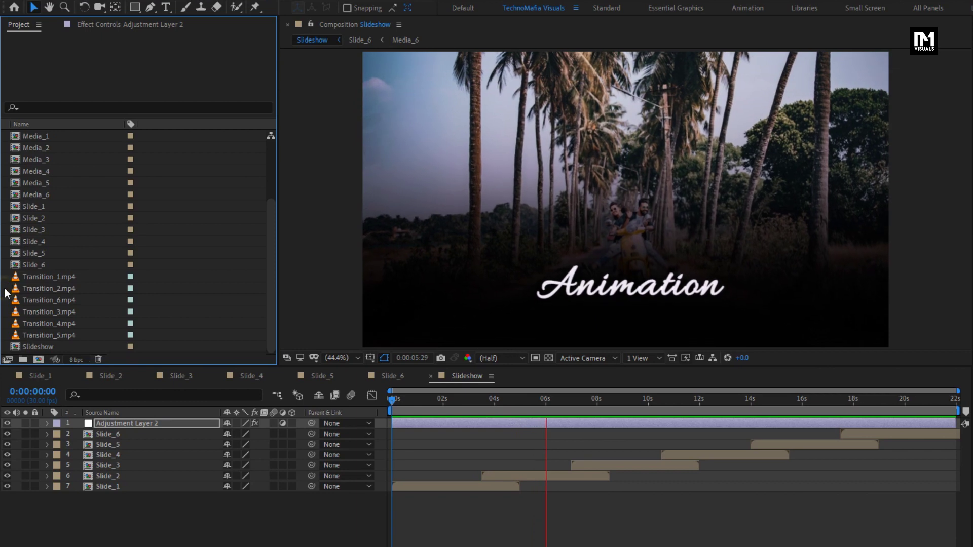
{"action": "left_click", "coordinate": [59, 288]}
{"action": "left_click", "coordinate": [60, 299]}
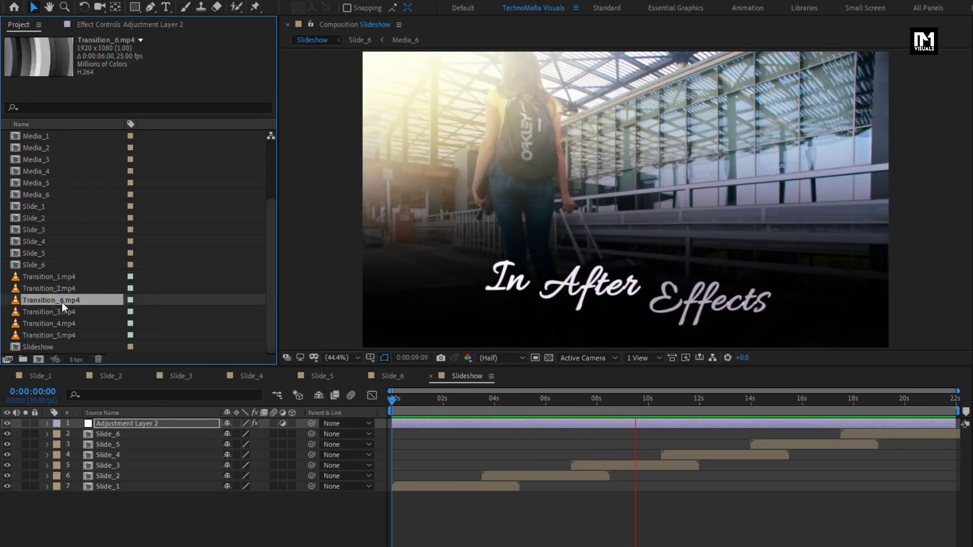
{"action": "left_click", "coordinate": [62, 310]}
{"action": "left_click", "coordinate": [65, 323]}
{"action": "left_click", "coordinate": [68, 336]}
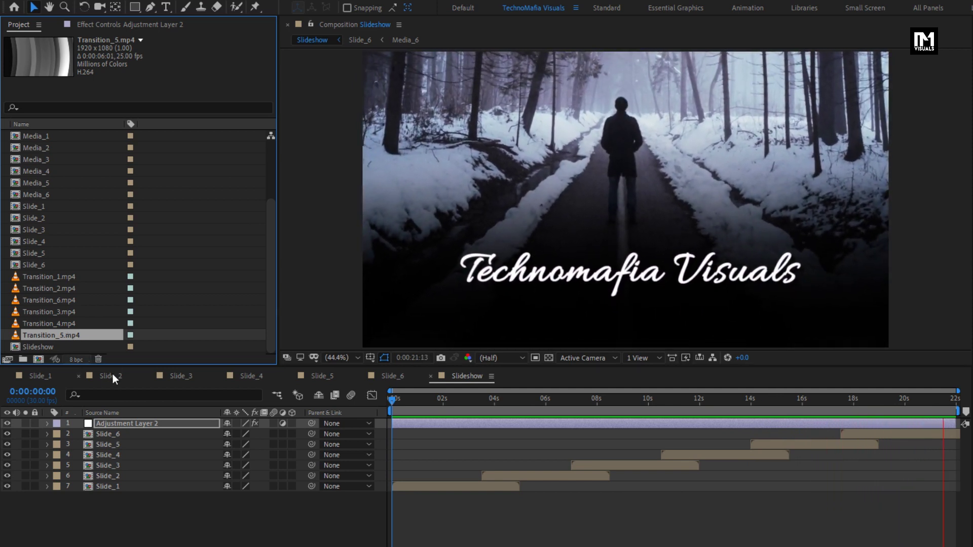
Step: In the Slide_2 composition, replace the source of the Transition_1.mp4 layer with Transition_2.mp4
{"action": "left_click", "coordinate": [113, 374]}
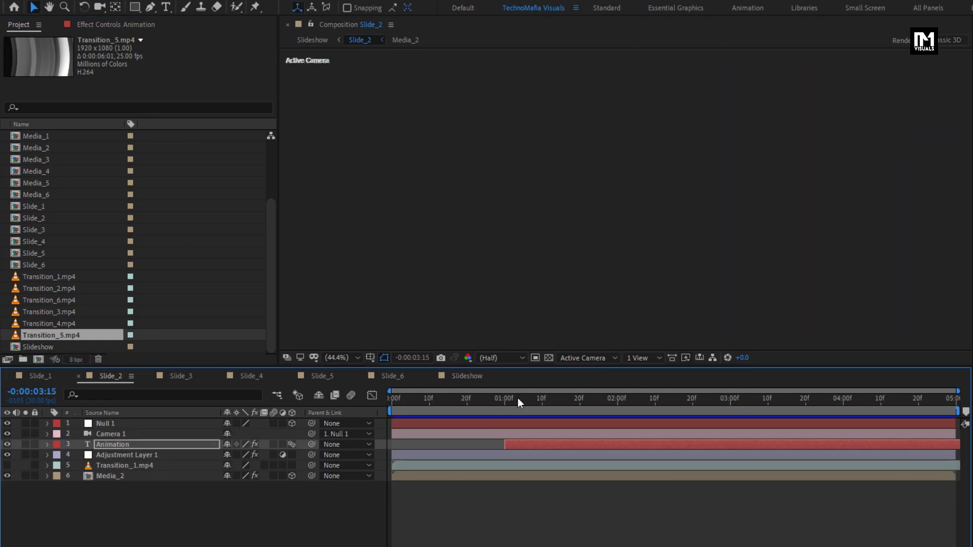
{"action": "left_click_drag", "start_coordinate": [518, 397], "coordinate": [485, 397]}
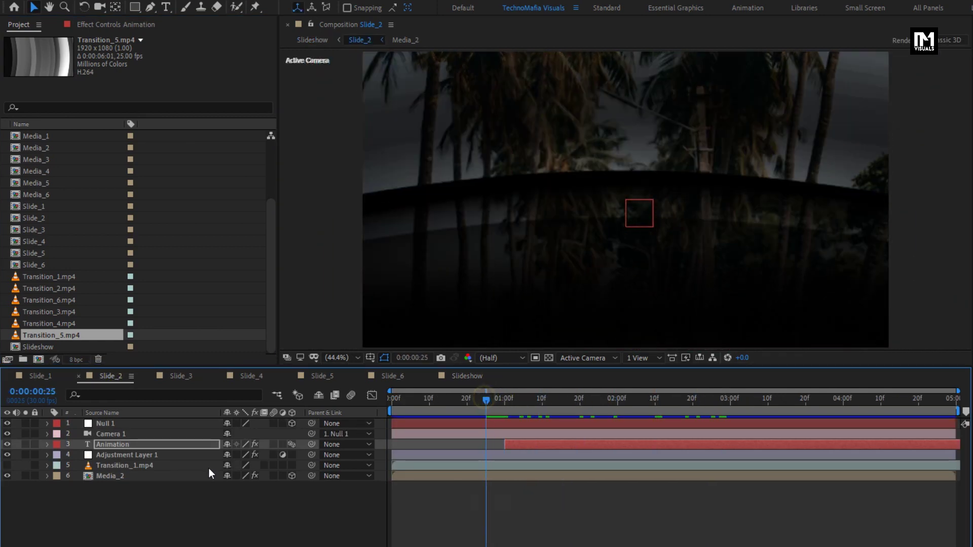
{"action": "left_click", "coordinate": [125, 467]}
{"action": "left_click", "coordinate": [45, 295]}
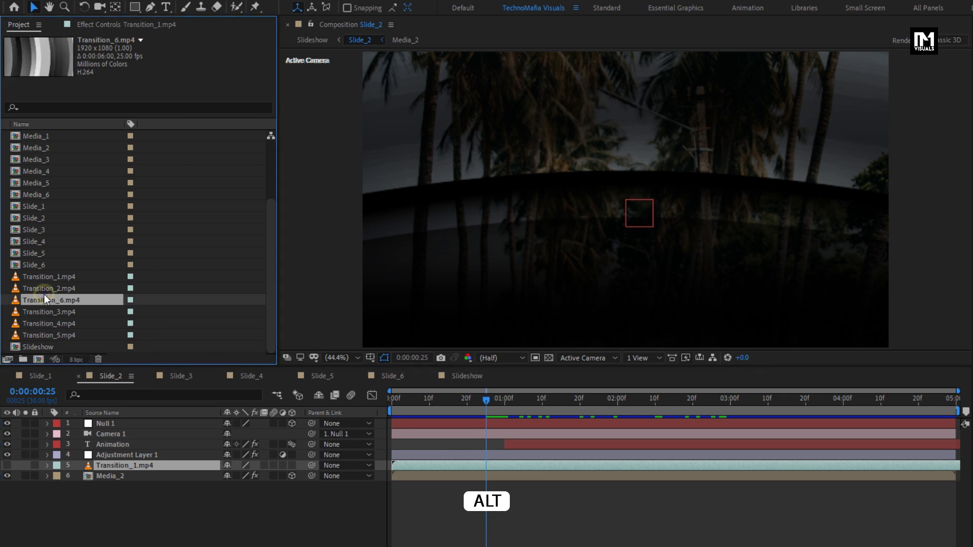
{"action": "left_click", "coordinate": [45, 290]}
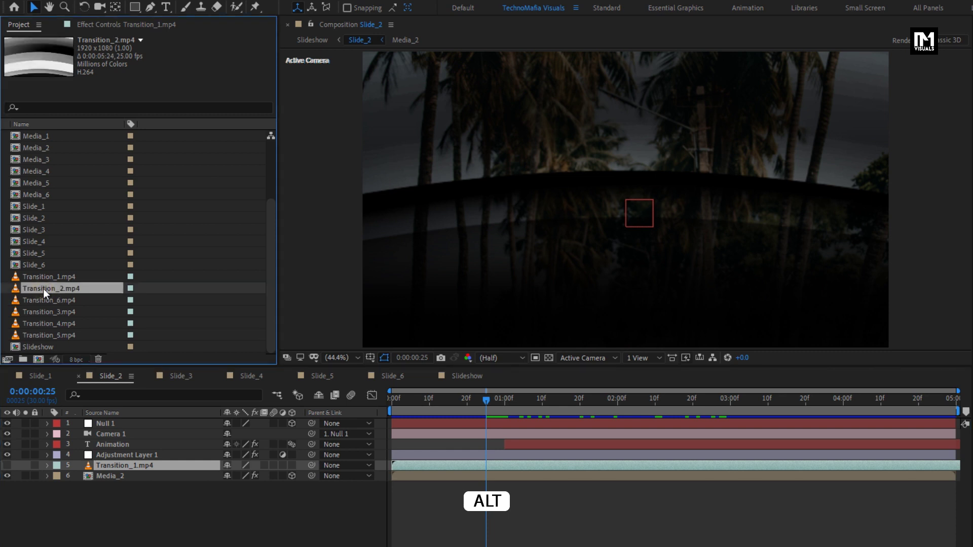
{"action": "left_click_drag", "start_coordinate": [44, 288], "coordinate": [128, 465]}
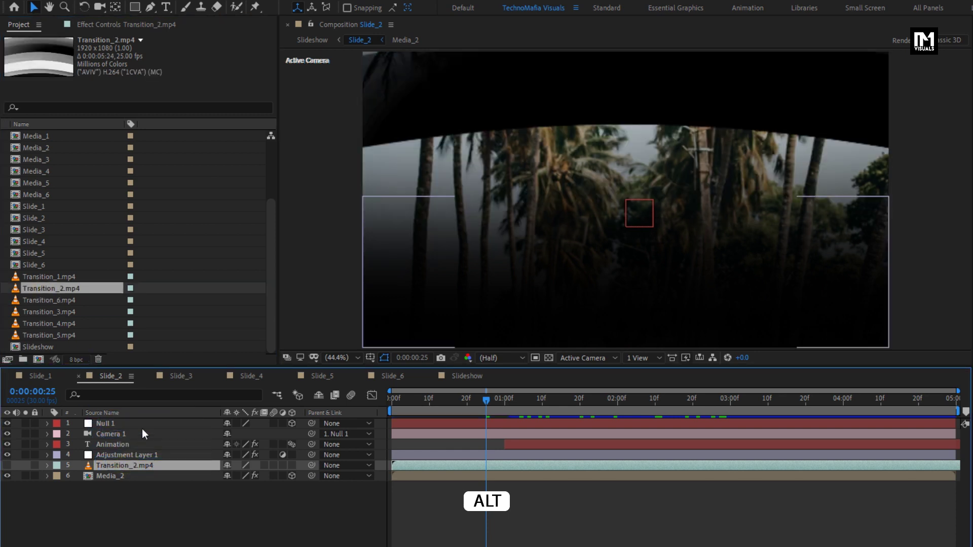
Step: In the Slide_3 composition, replace the source of the Transition_1.mp4 layer with Transition_3.mp4
{"action": "left_click", "coordinate": [175, 375]}
{"action": "left_click", "coordinate": [150, 463]}
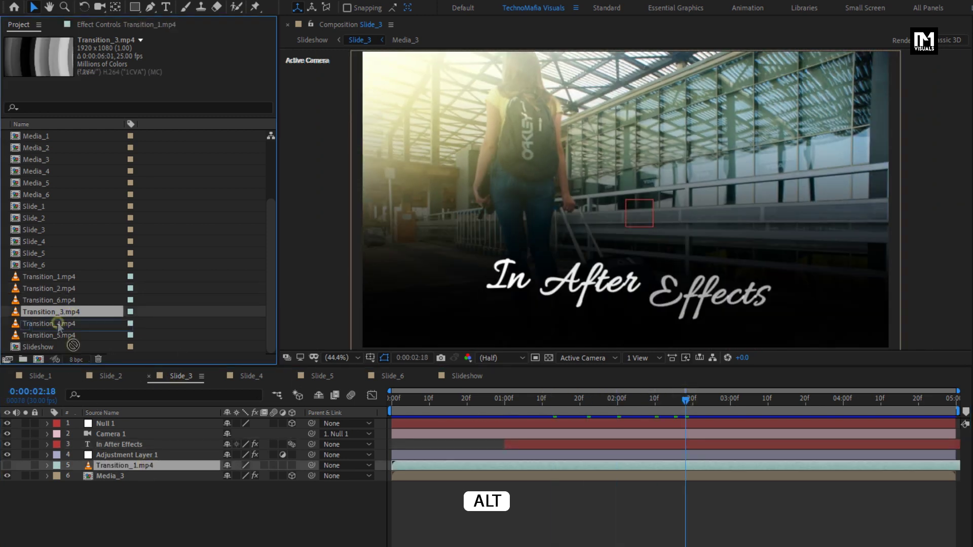
{"action": "left_click_drag", "start_coordinate": [134, 470], "coordinate": [133, 469]}
Step: In the Slide_4 composition, replace the Transition_1.mp4 layer's source with Transition_4.mp4 and scrub through the wipe to check it
{"action": "left_click", "coordinate": [247, 377]}
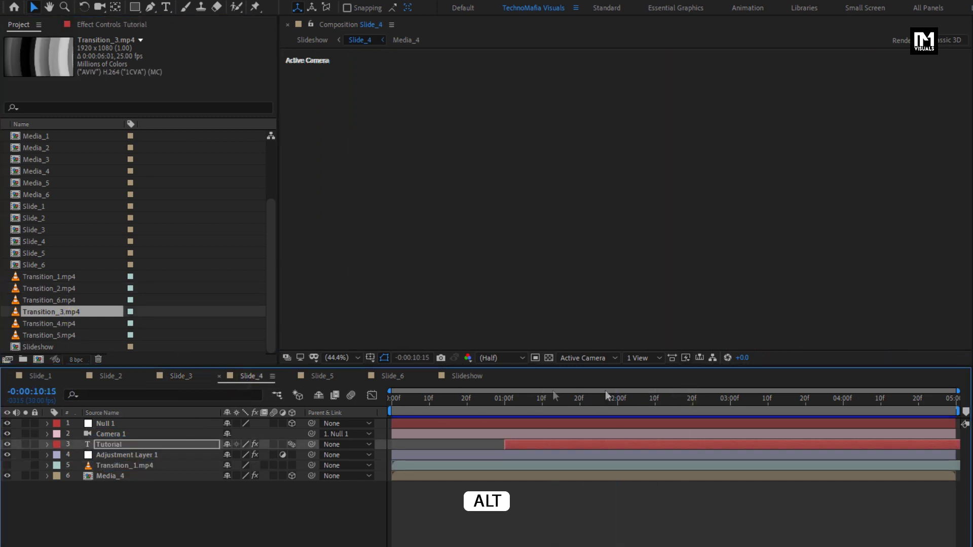
{"action": "left_click", "coordinate": [155, 465]}
{"action": "left_click_drag", "start_coordinate": [51, 324], "coordinate": [131, 467]}
{"action": "left_click", "coordinate": [437, 396]}
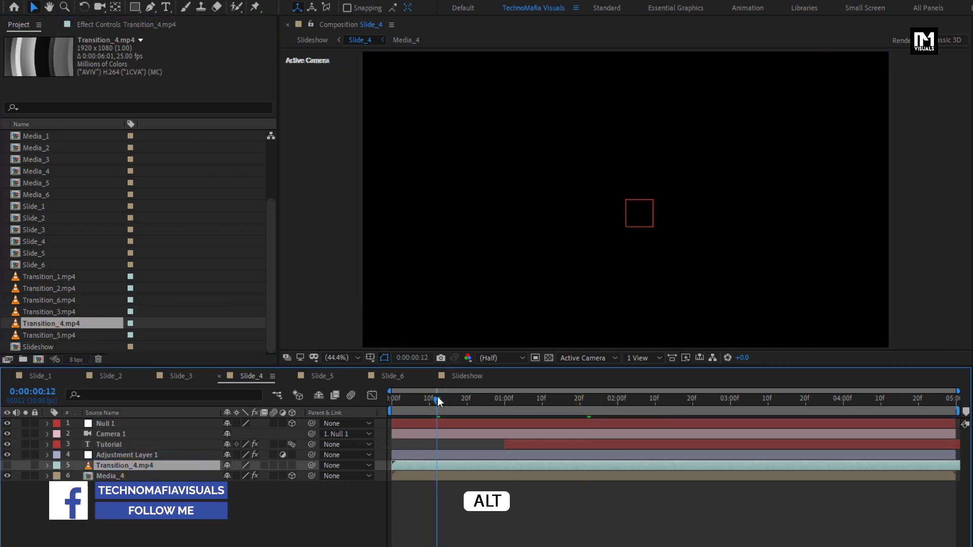
{"action": "left_click_drag", "start_coordinate": [436, 397], "coordinate": [568, 400]}
Step: In the Slide_5 composition, replace the source of the Transition_1.mp4 layer with Transition_5.mp4
{"action": "left_click", "coordinate": [321, 376]}
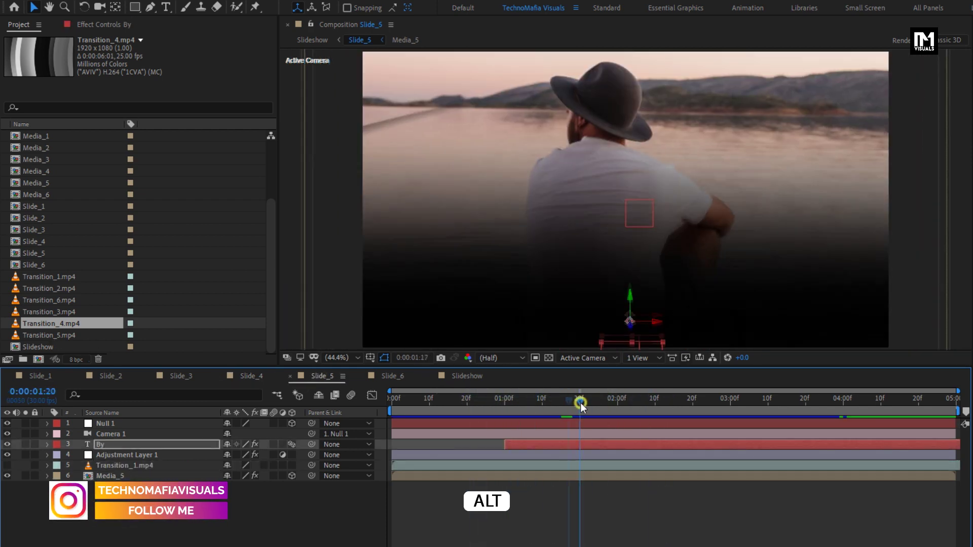
{"action": "left_click", "coordinate": [152, 465]}
{"action": "left_click_drag", "start_coordinate": [59, 336], "coordinate": [143, 468]}
Step: In the Slide_6 composition, replace the source of the Transition_1.mp4 layer with Transition_6.mp4
{"action": "left_click", "coordinate": [388, 375]}
{"action": "left_click", "coordinate": [141, 475]}
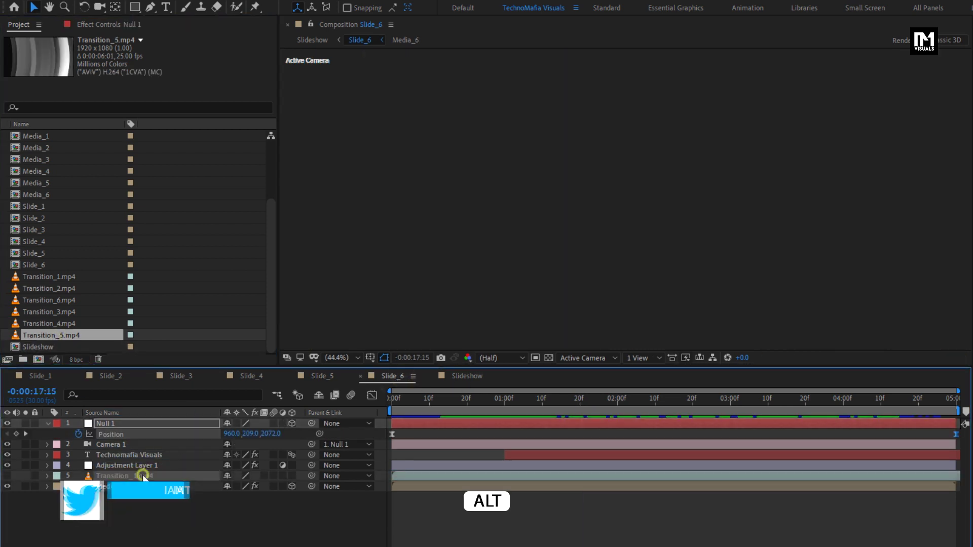
{"action": "left_click", "coordinate": [51, 302]}
{"action": "left_click_drag", "start_coordinate": [50, 304], "coordinate": [142, 475]}
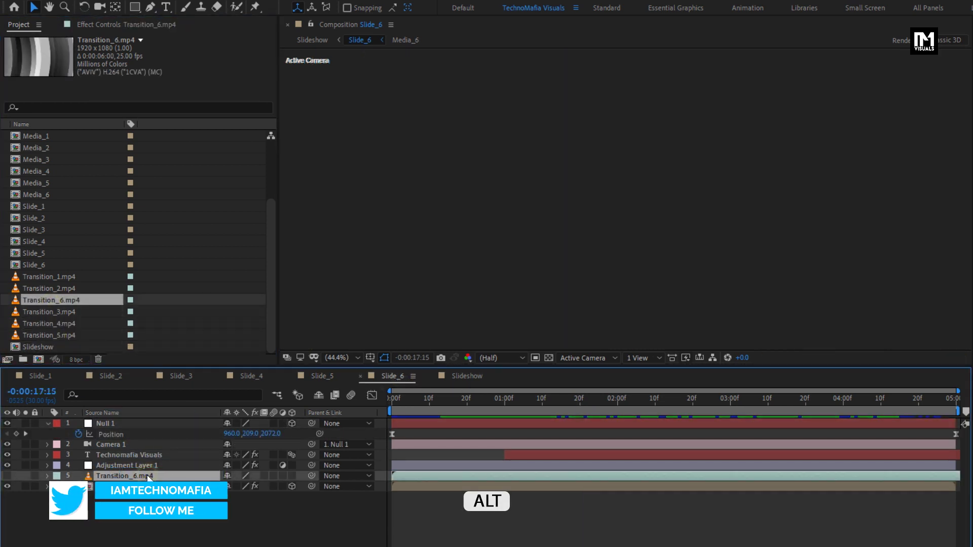
Step: Return to the Slideshow composition and play it from the start to review the replaced transitions
{"action": "left_click", "coordinate": [450, 379]}
{"action": "left_click", "coordinate": [391, 403]}
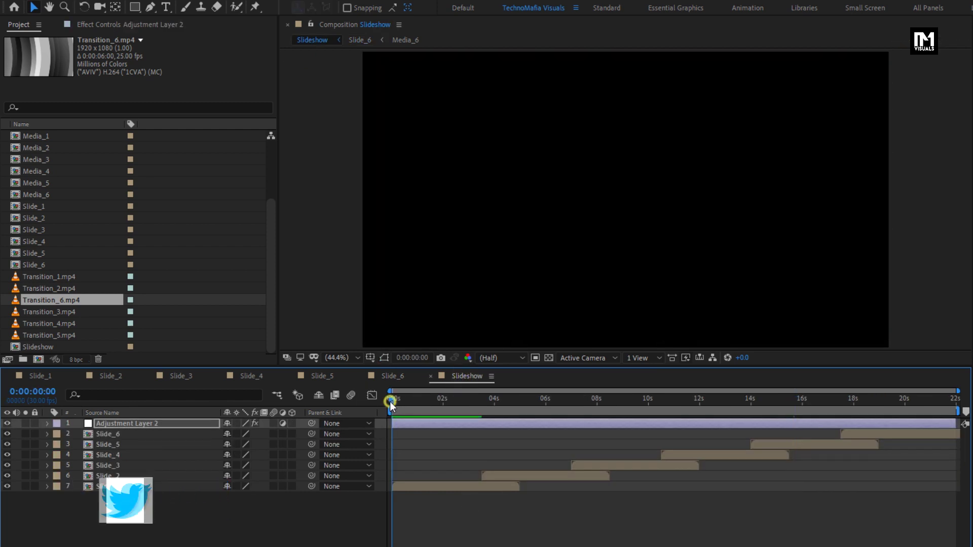
{"action": "key", "text": "space"}
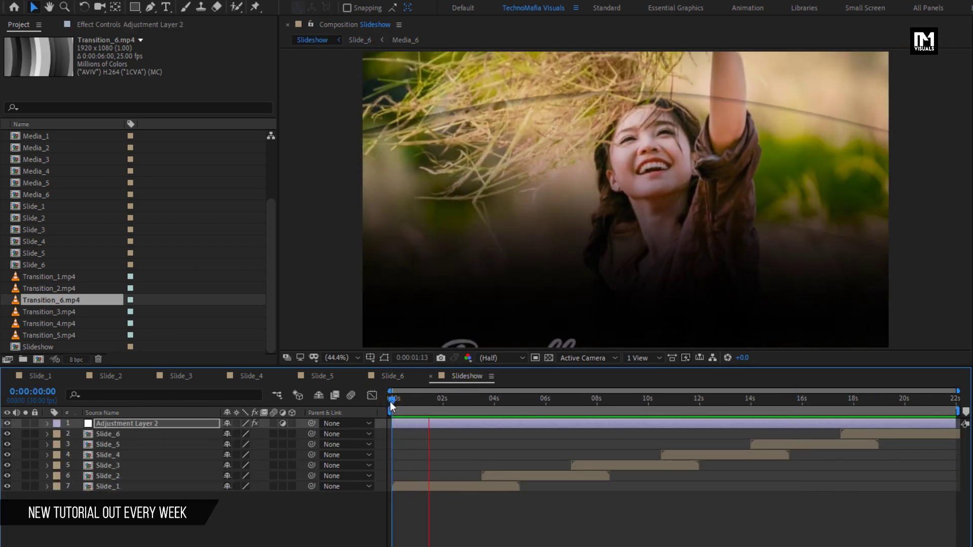